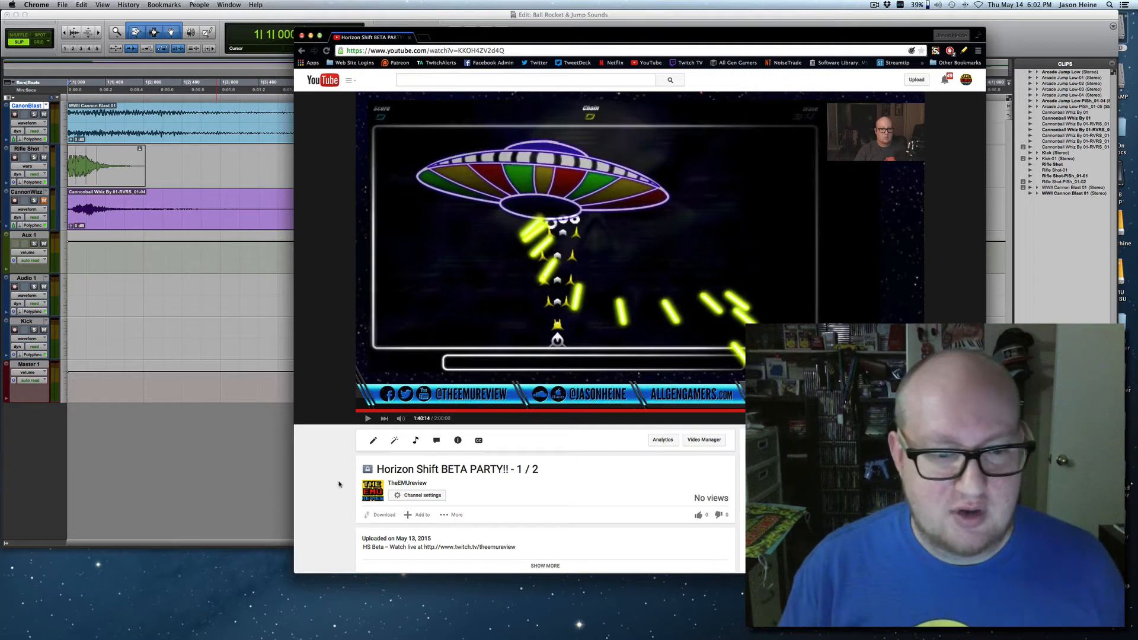
Play the Horizon Shift gameplay video to listen to its sounds, raising its volume, and finish with it muted and paused.
click(367, 419)
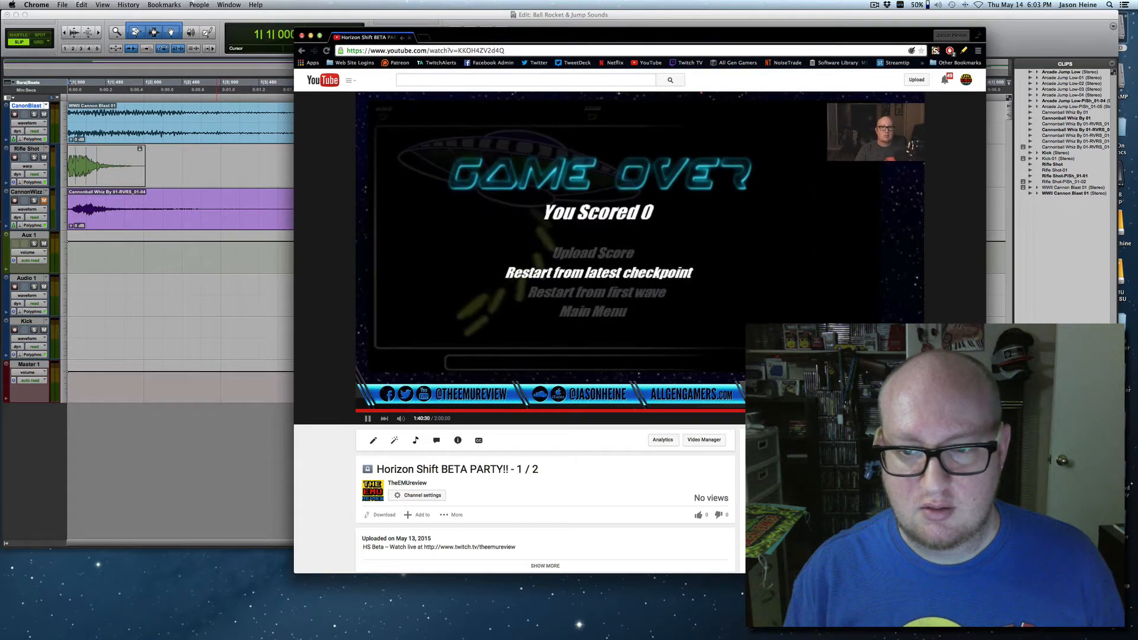
click(830, 410)
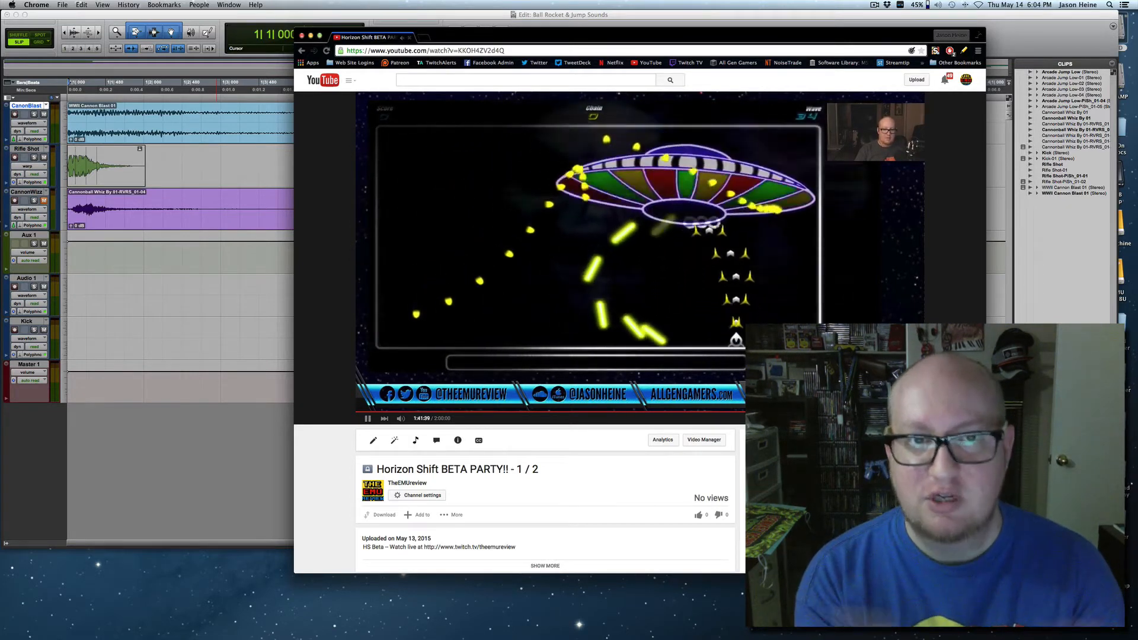
mouse_move(404, 420)
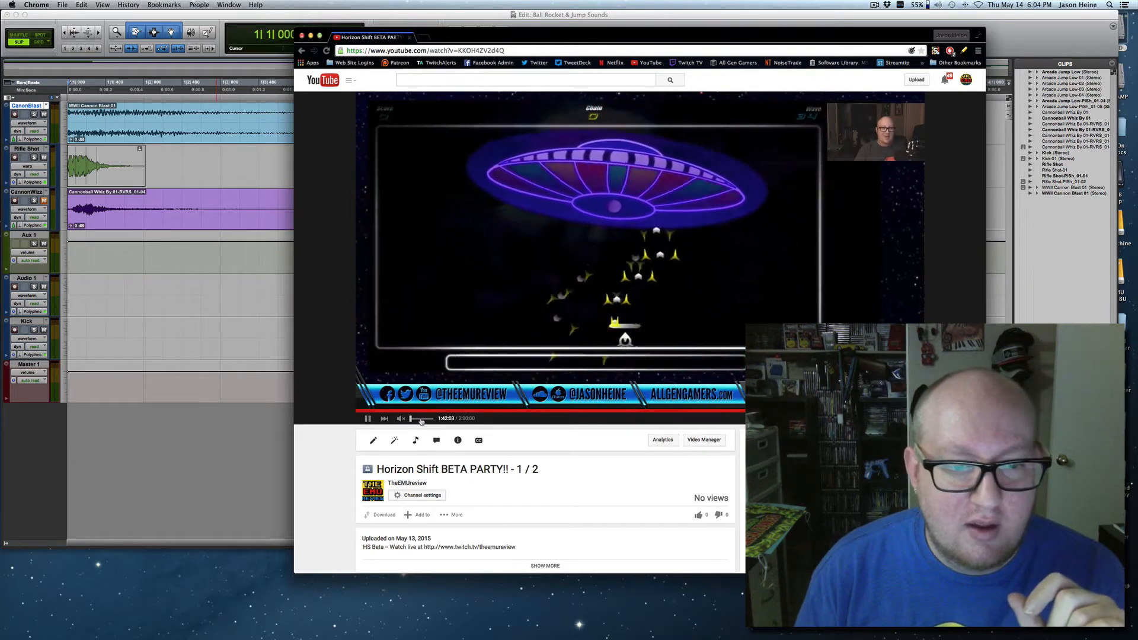
drag(410, 419, 437, 419)
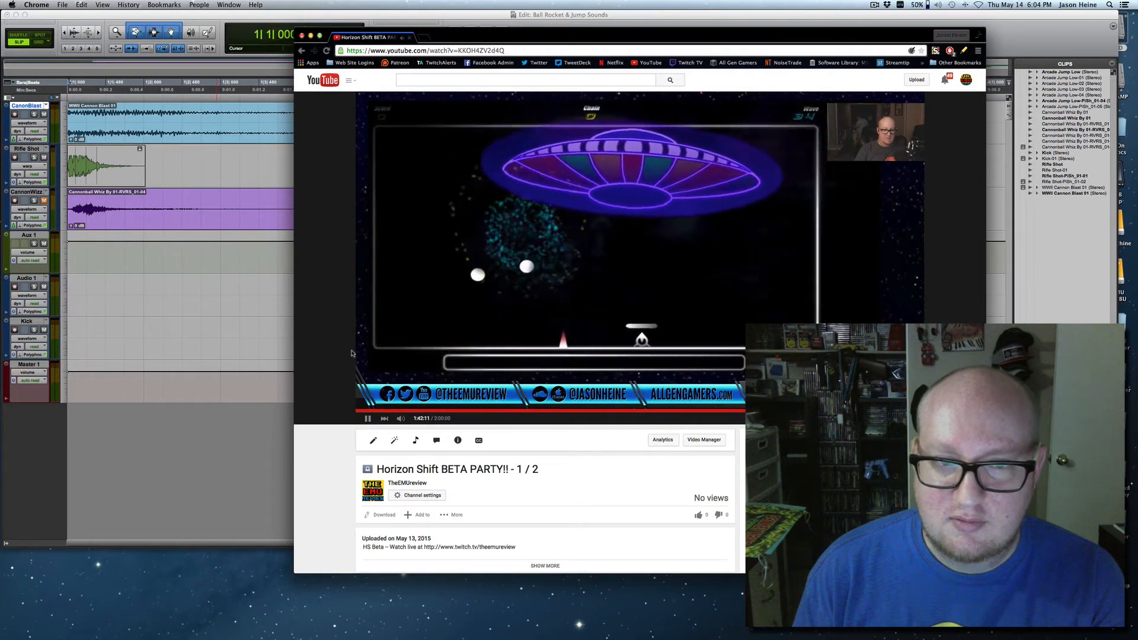
click(401, 420)
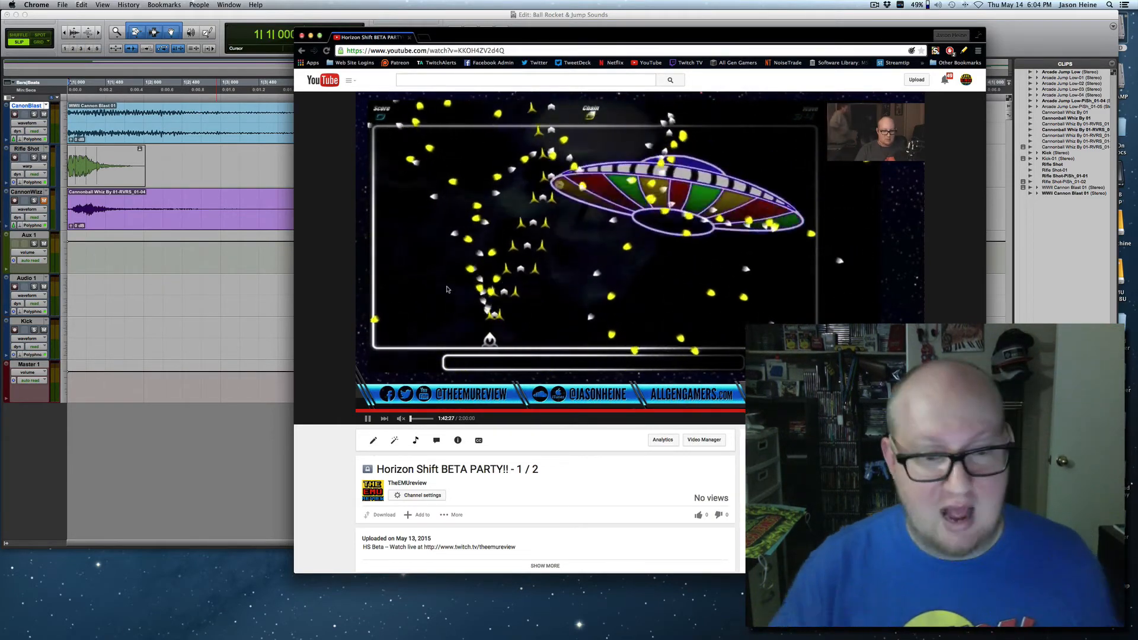
click(367, 419)
Move the browser window aside, switch to the Ball Rocket & Jump Sounds session in Pro Tools, and save the session.
drag(473, 40, 503, 67)
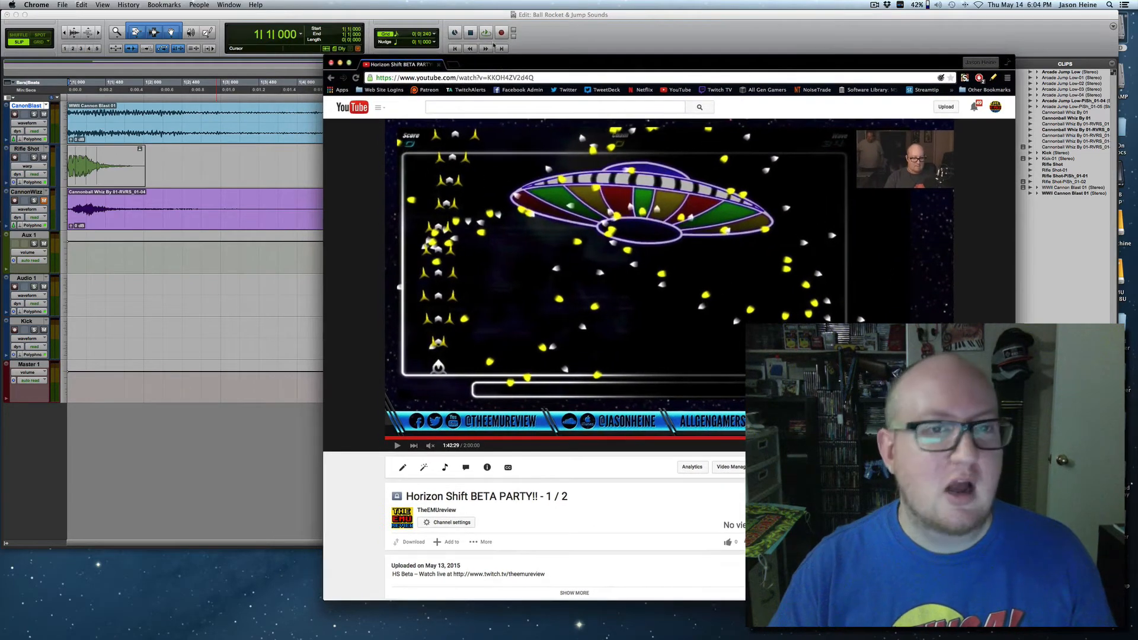
click(447, 18)
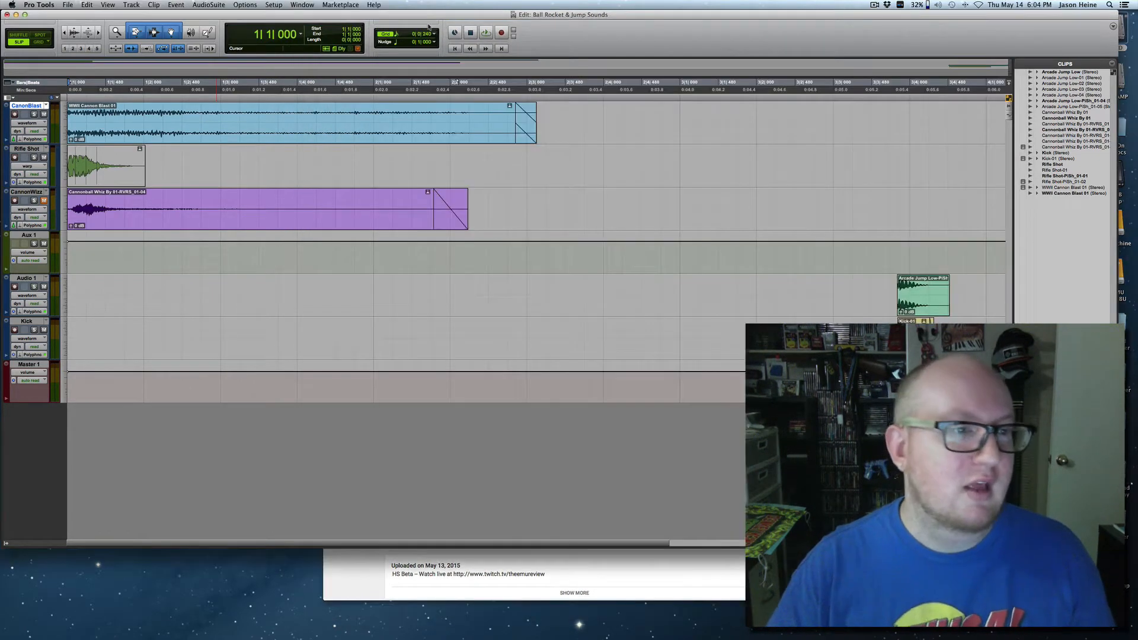
click(247, 154)
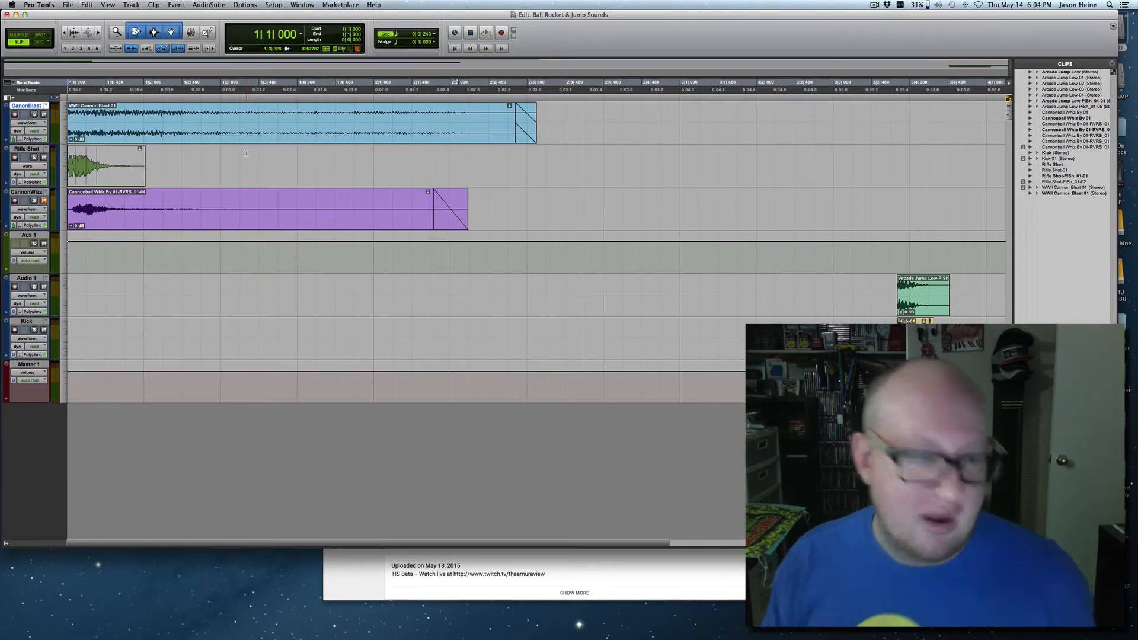
key(super+s)
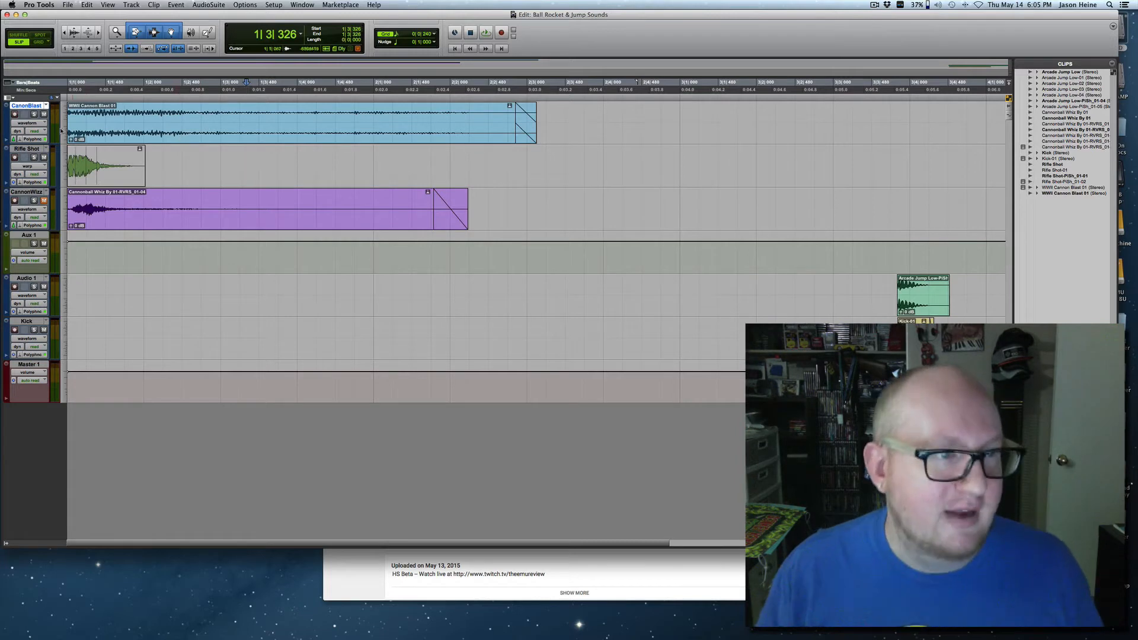
Solo the CanonBlast track and listen to its clip repeatedly from the start of the session.
click(33, 114)
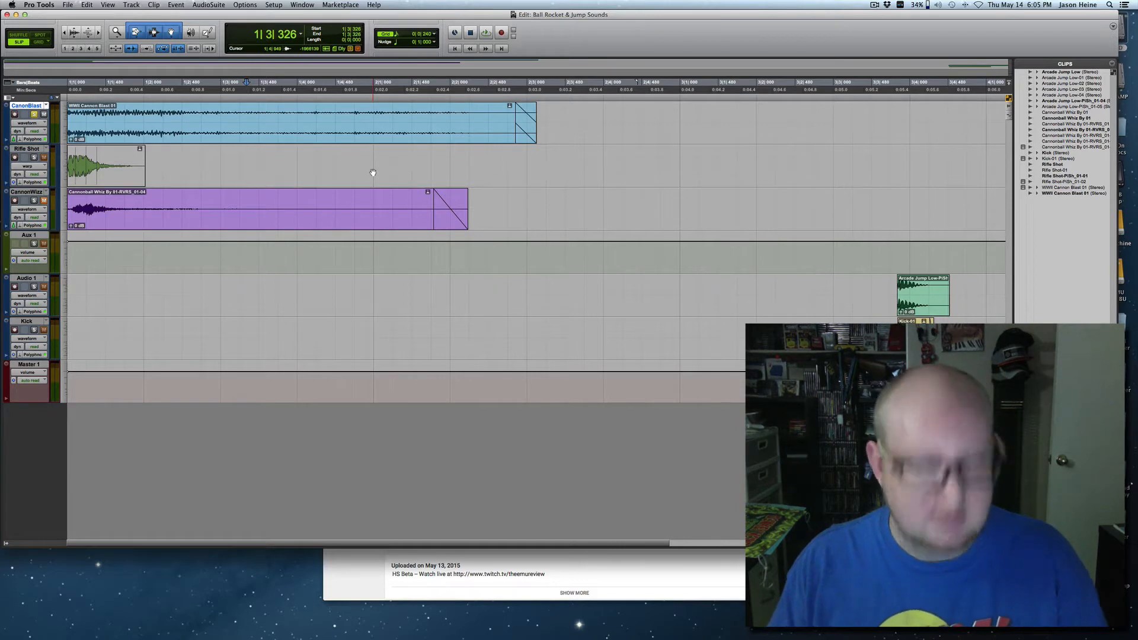
key(super+bracketright)
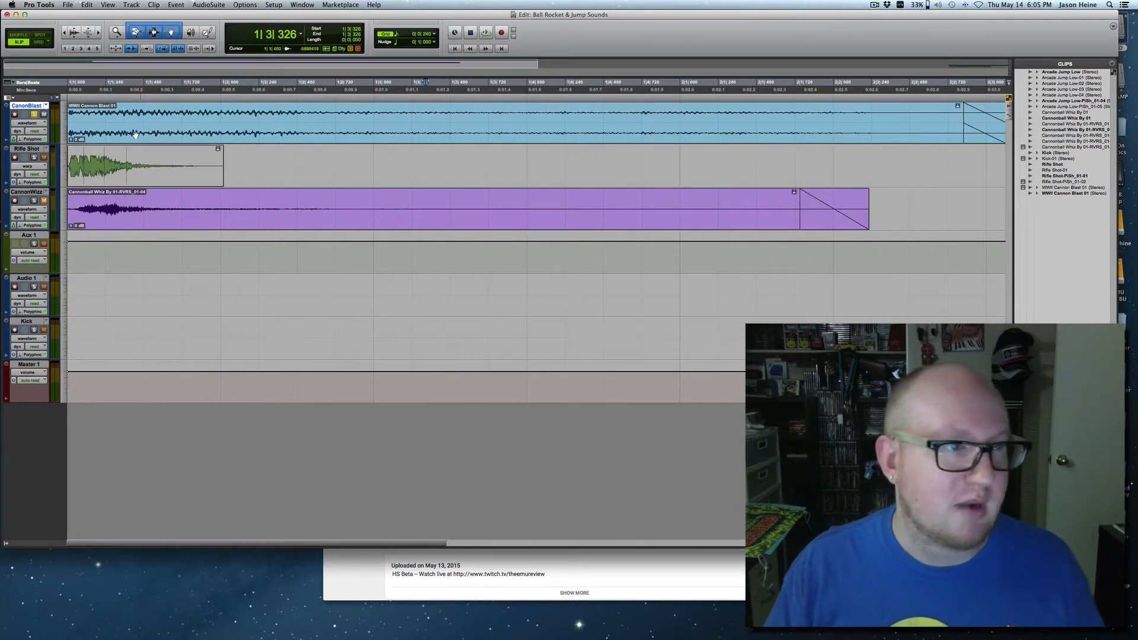
key(space)
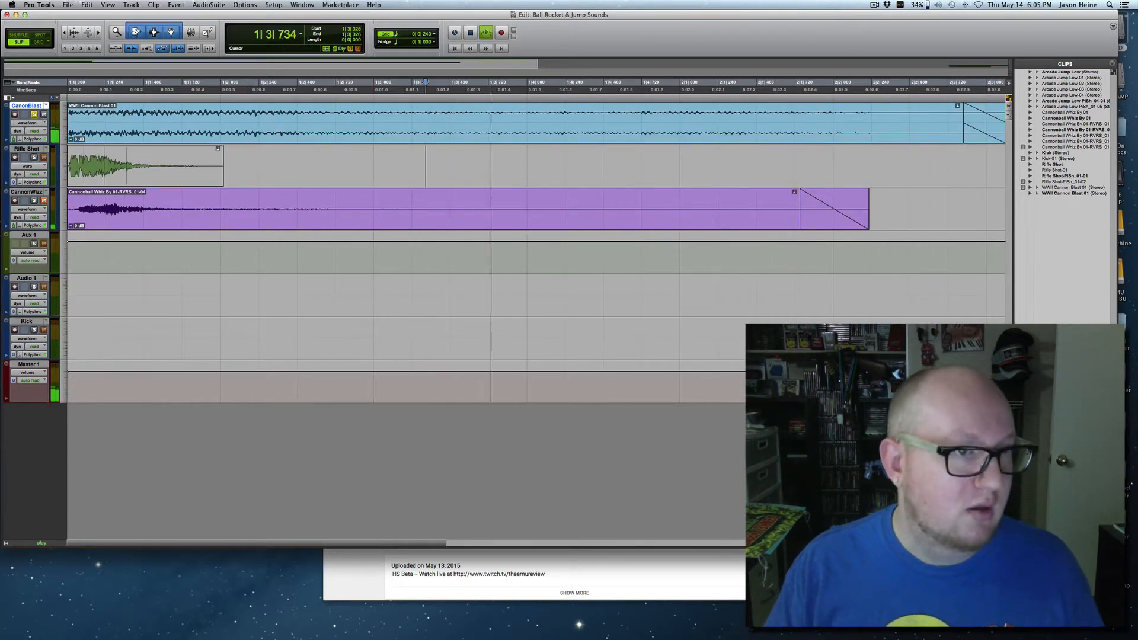
key(space)
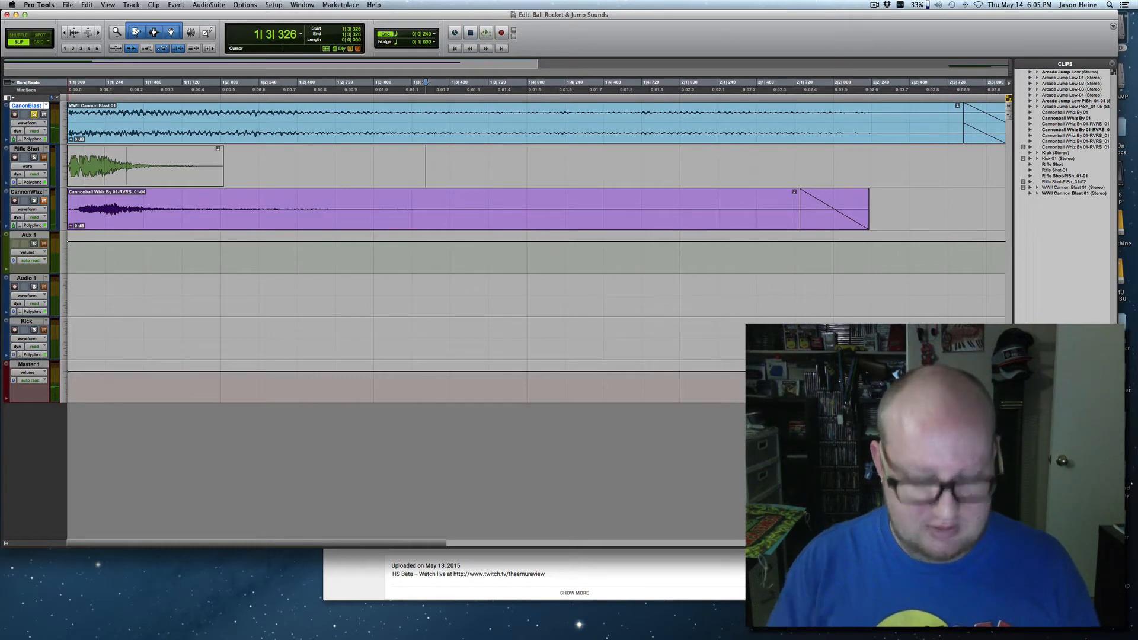
key(Return)
key(space)
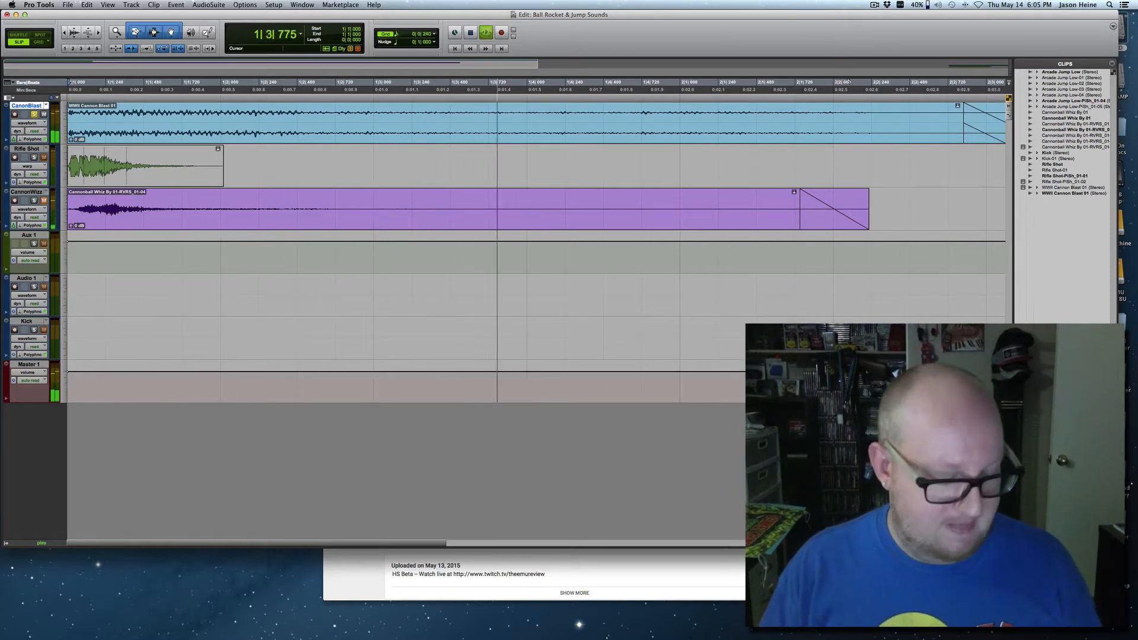
key(space)
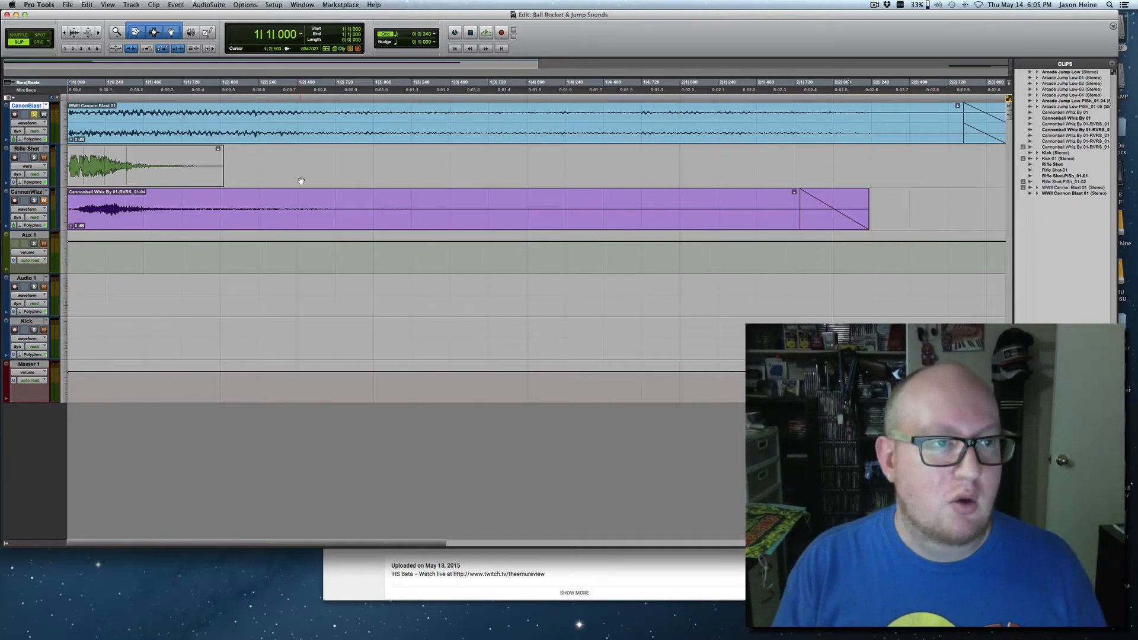
key(space)
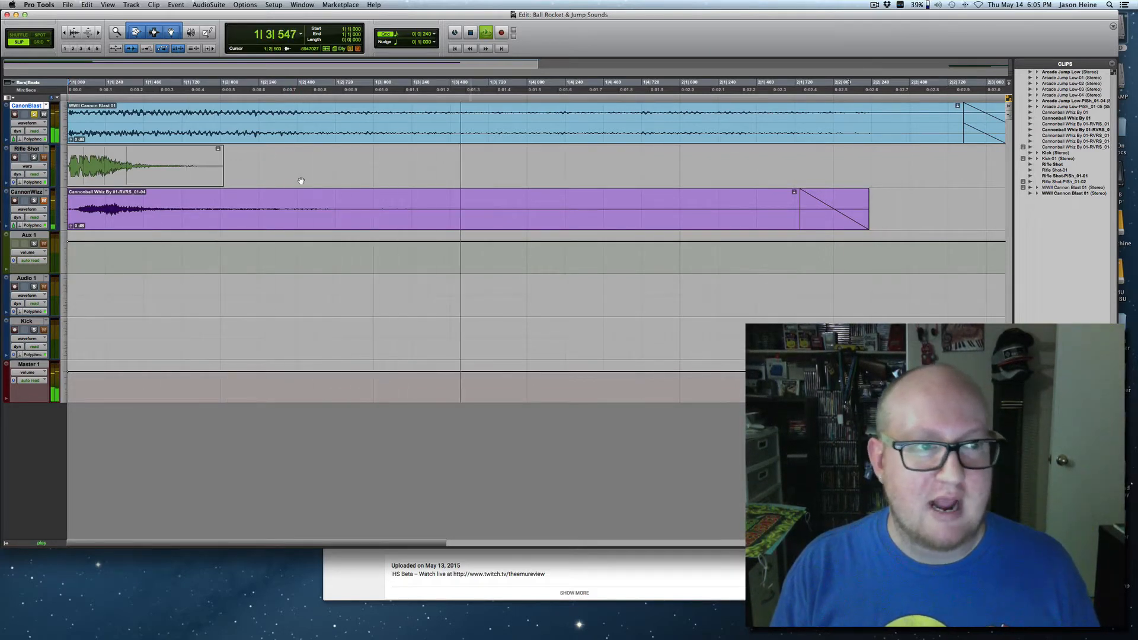
key(space)
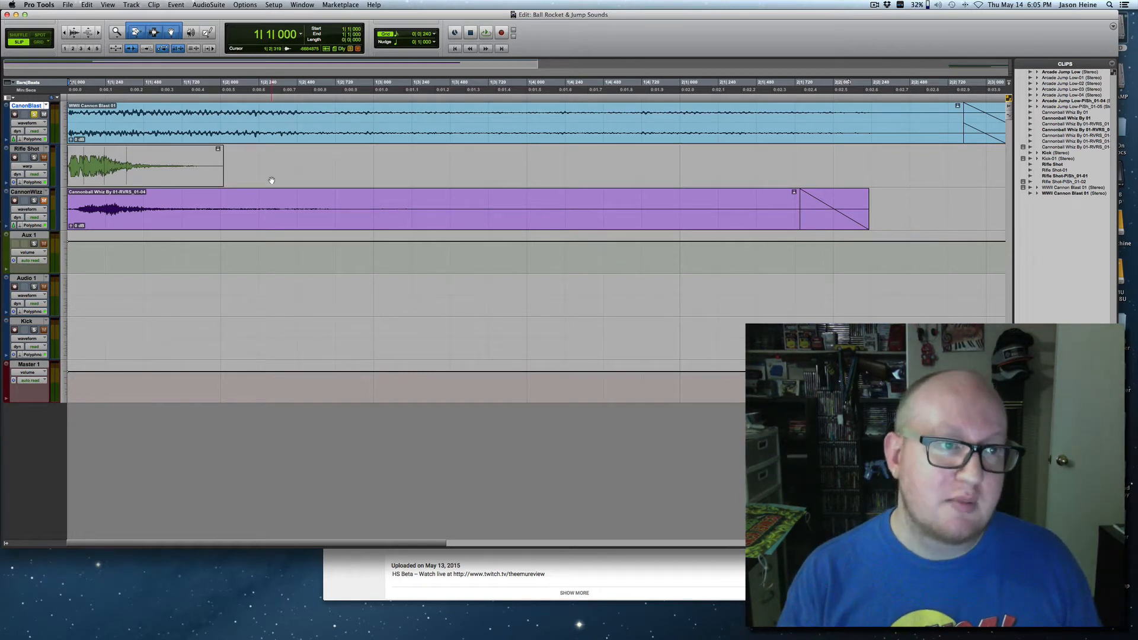
key(space)
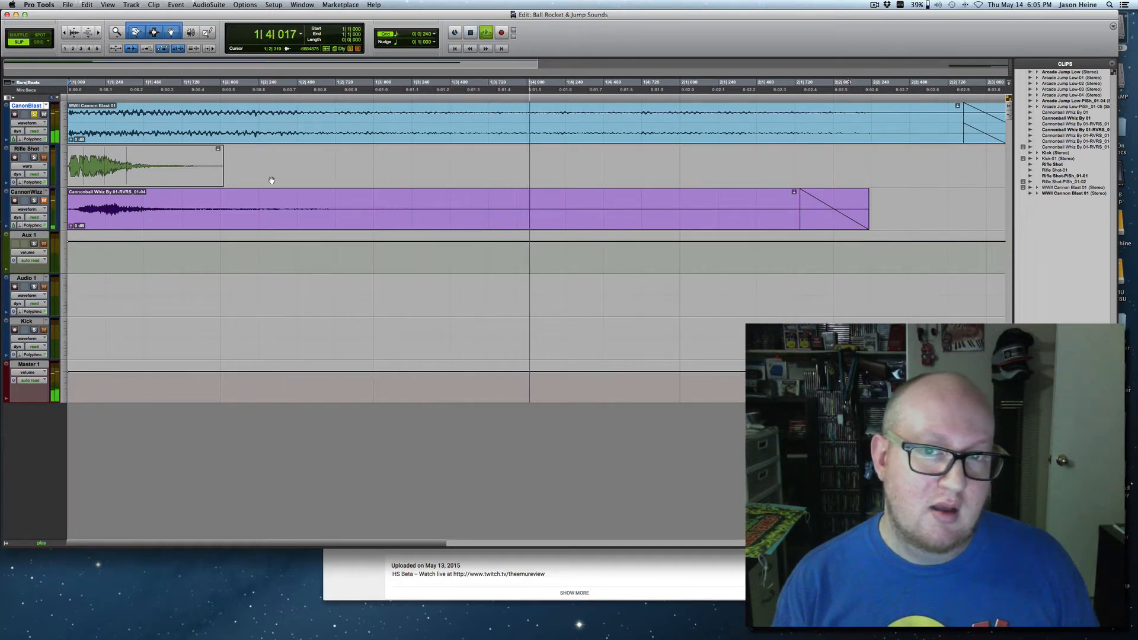
key(space)
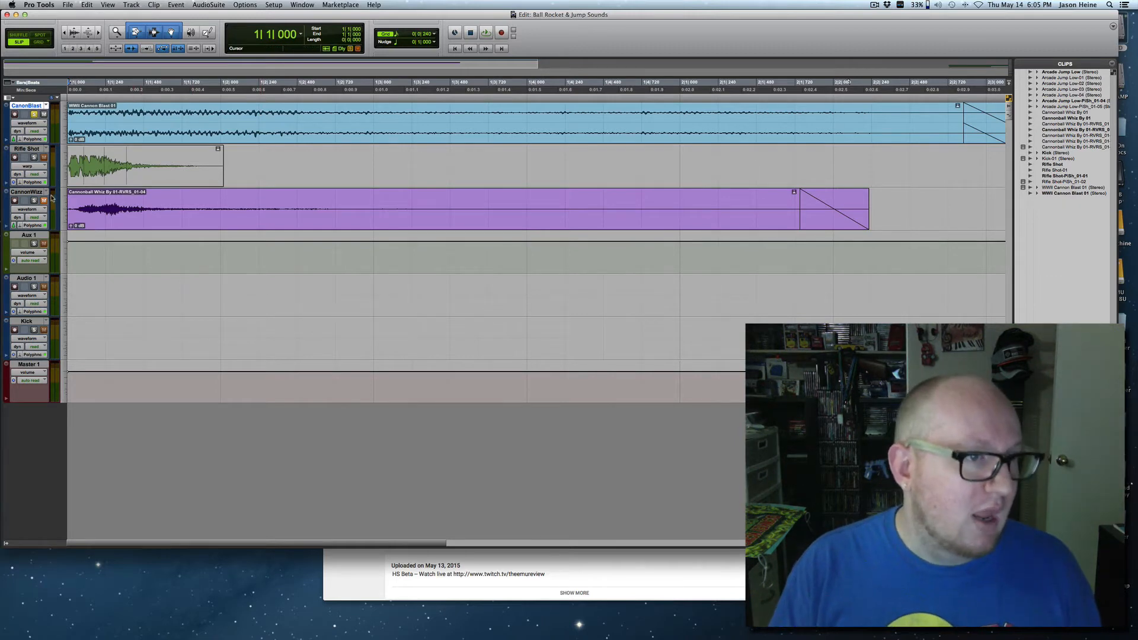
Solo only the CannonWizz track and play its reversed whiz clip twice from the session start.
click(33, 203)
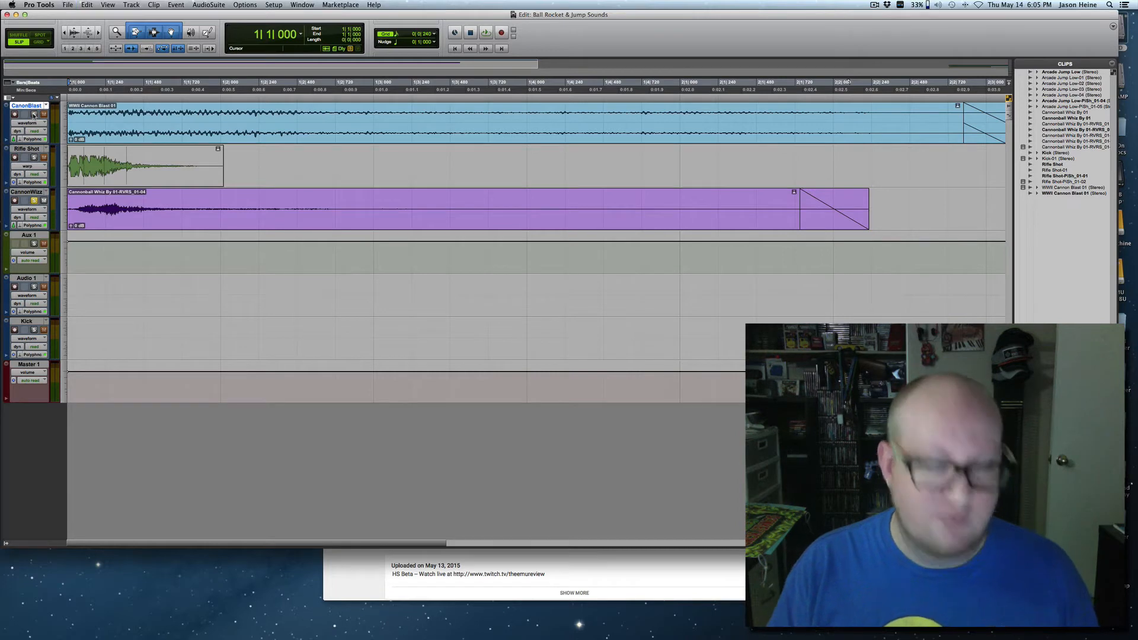
key(space)
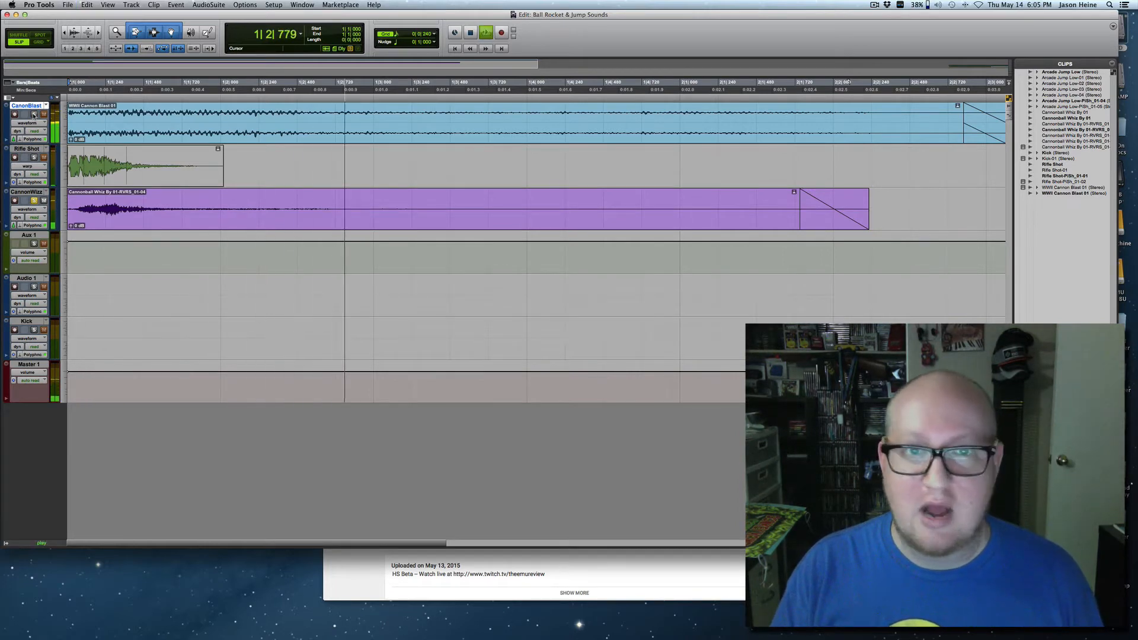
key(space)
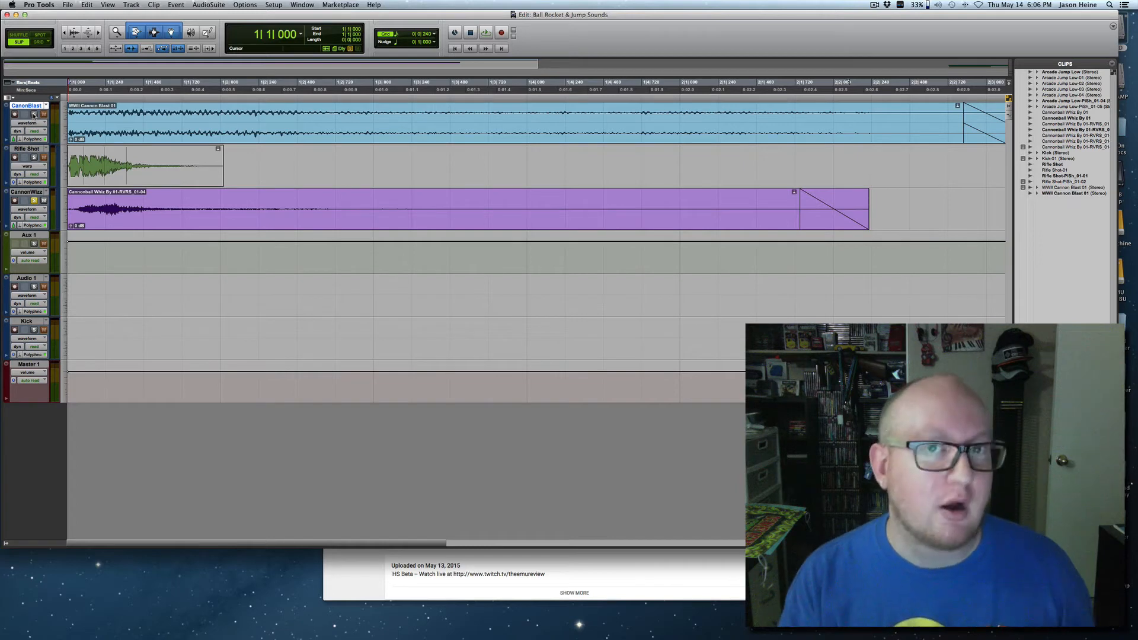
key(space)
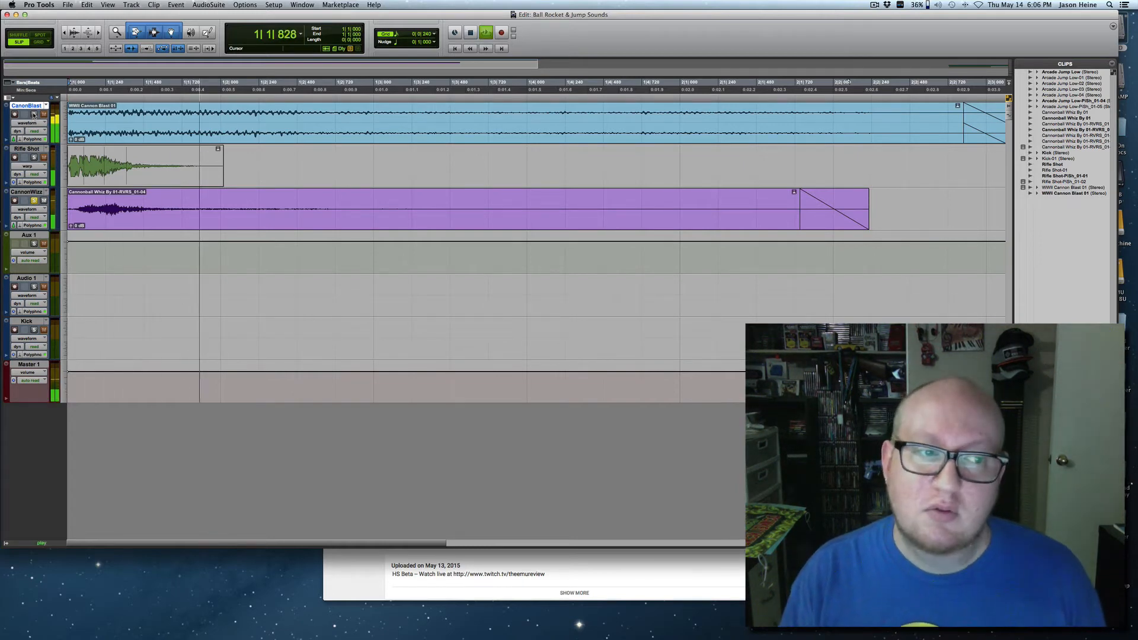
key(space)
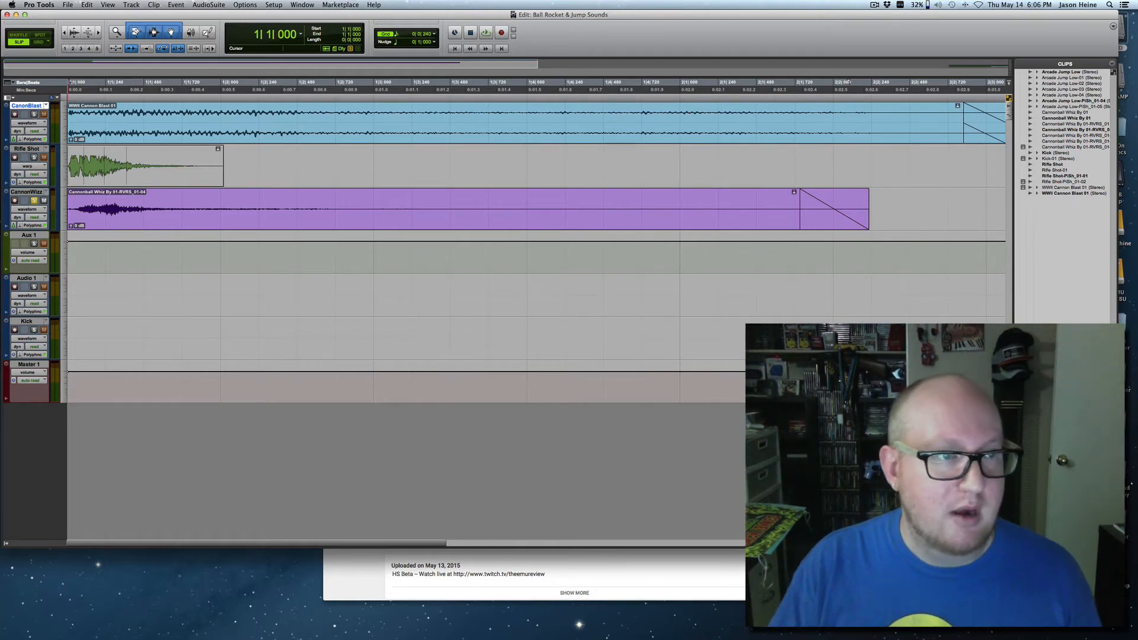
Add CanonBlast to the soloed CannonWizz track and play both layers together twice.
click(35, 115)
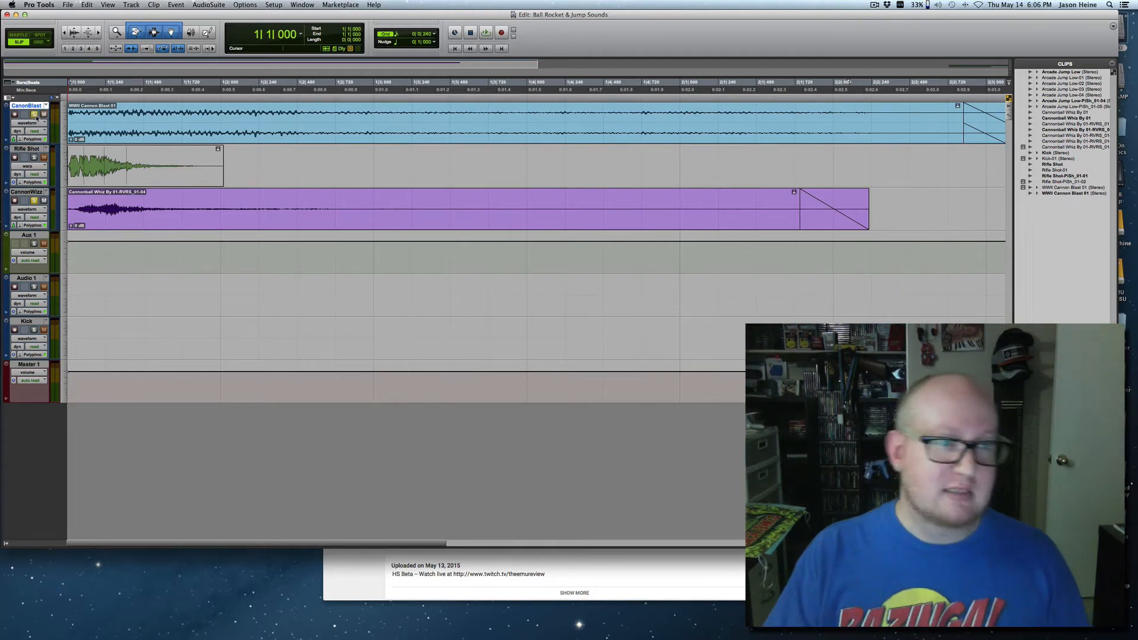
key(space)
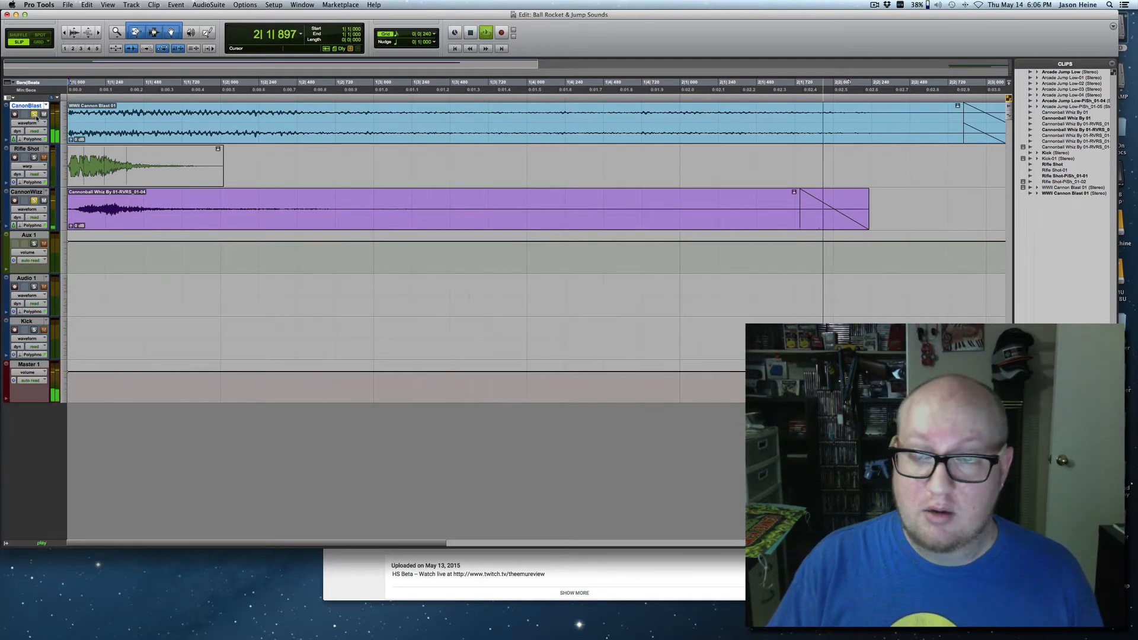
key(space)
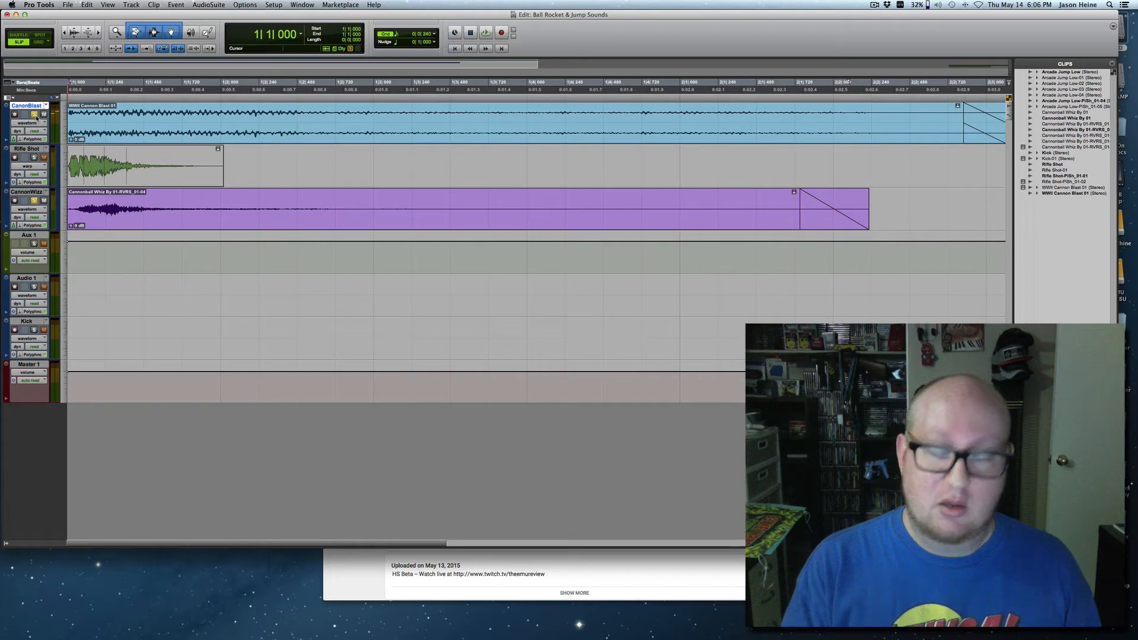
key(space)
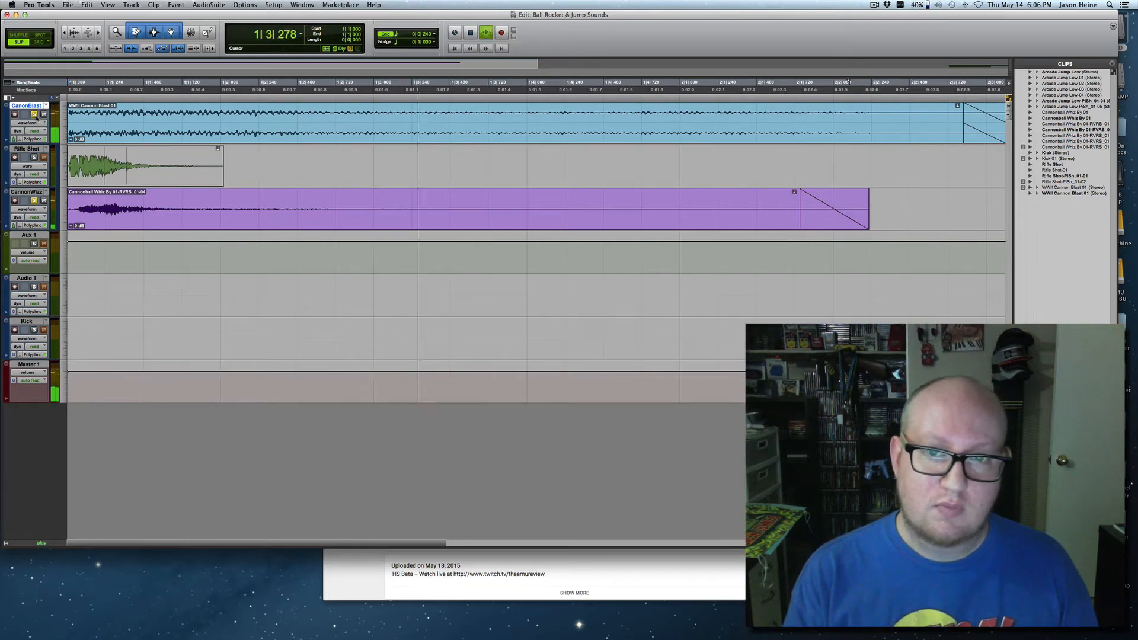
key(space)
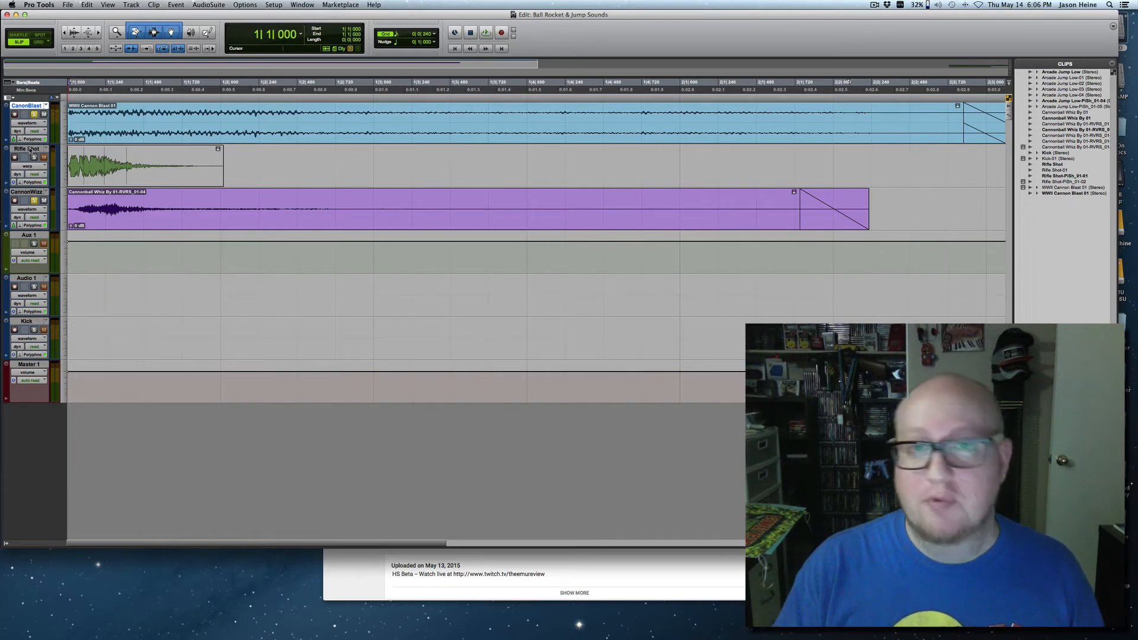
Solo only the Rifle Shot track and play its clip from the session start.
click(323, 150)
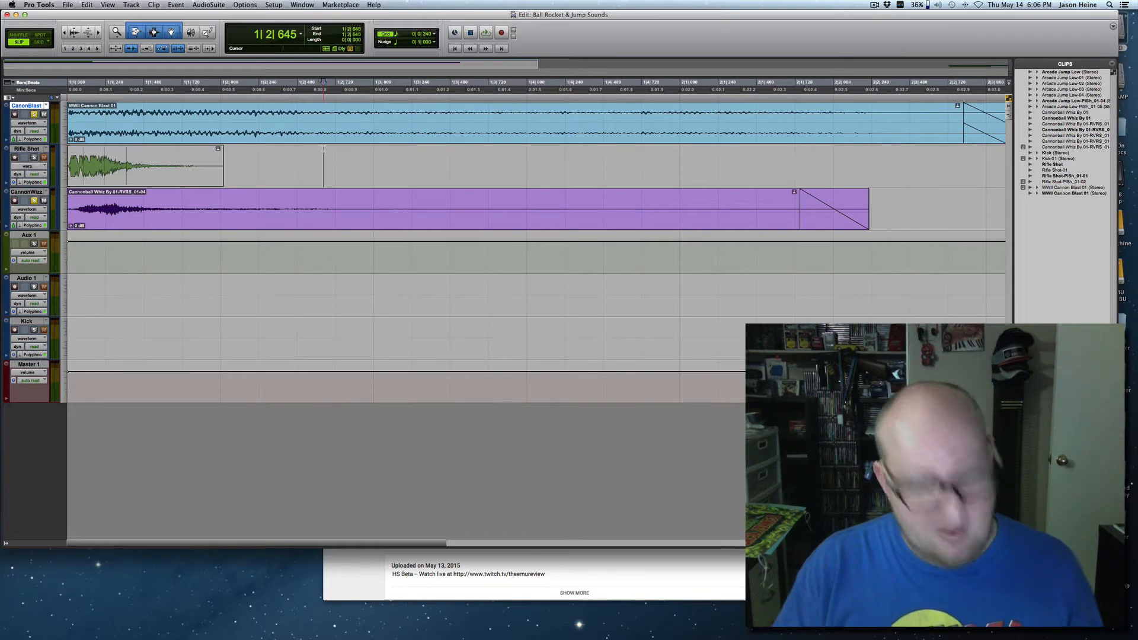
click(35, 151)
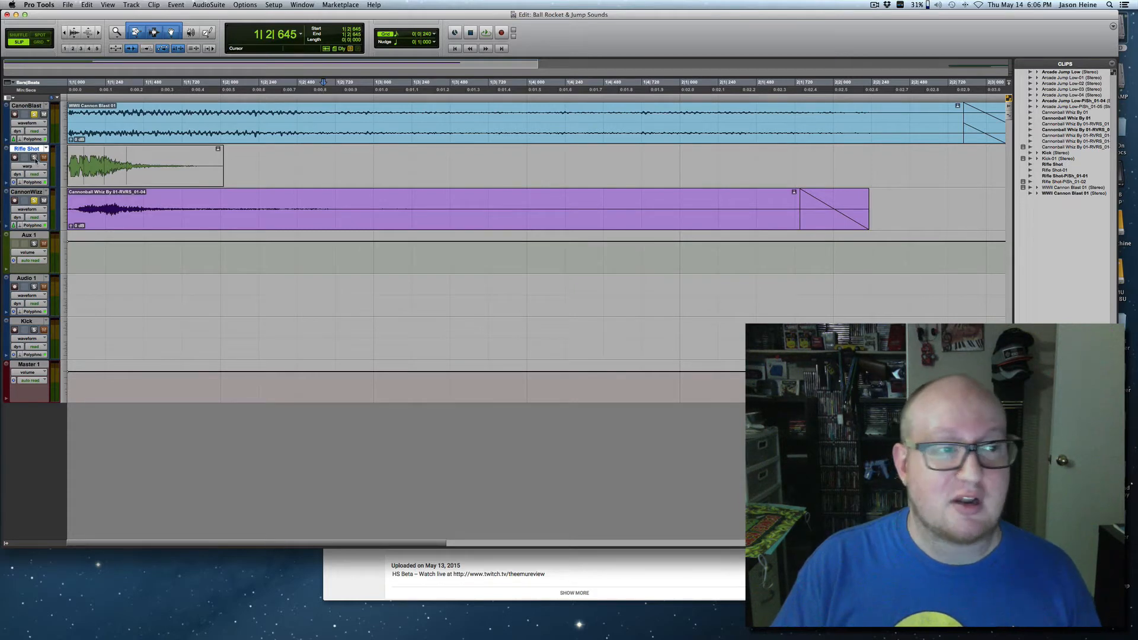
click(34, 158)
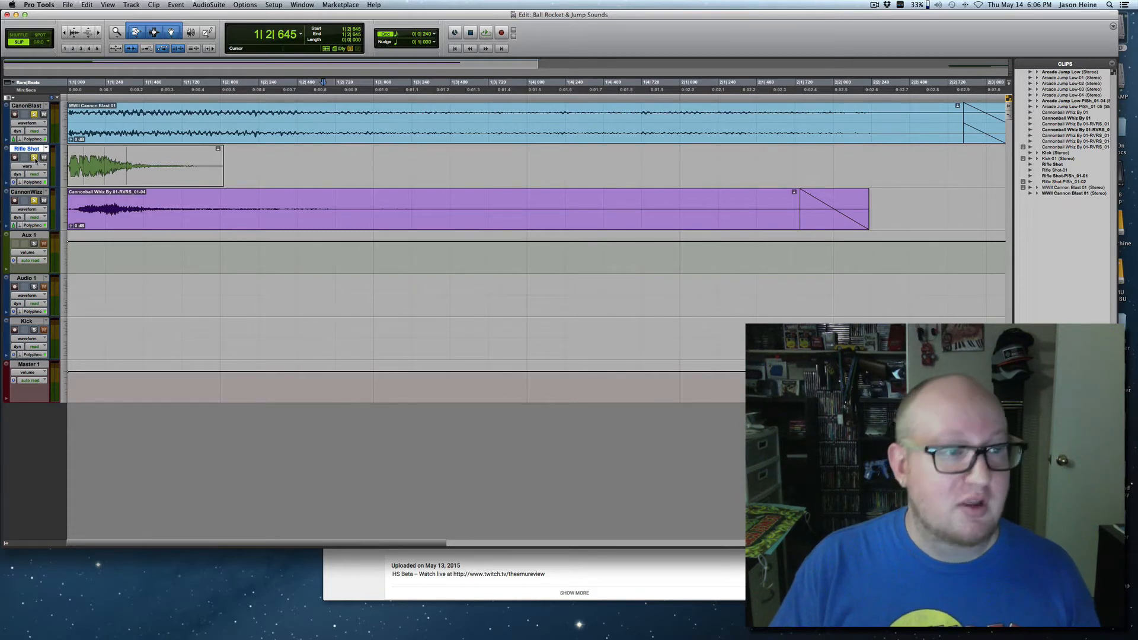
alt+click(34, 158)
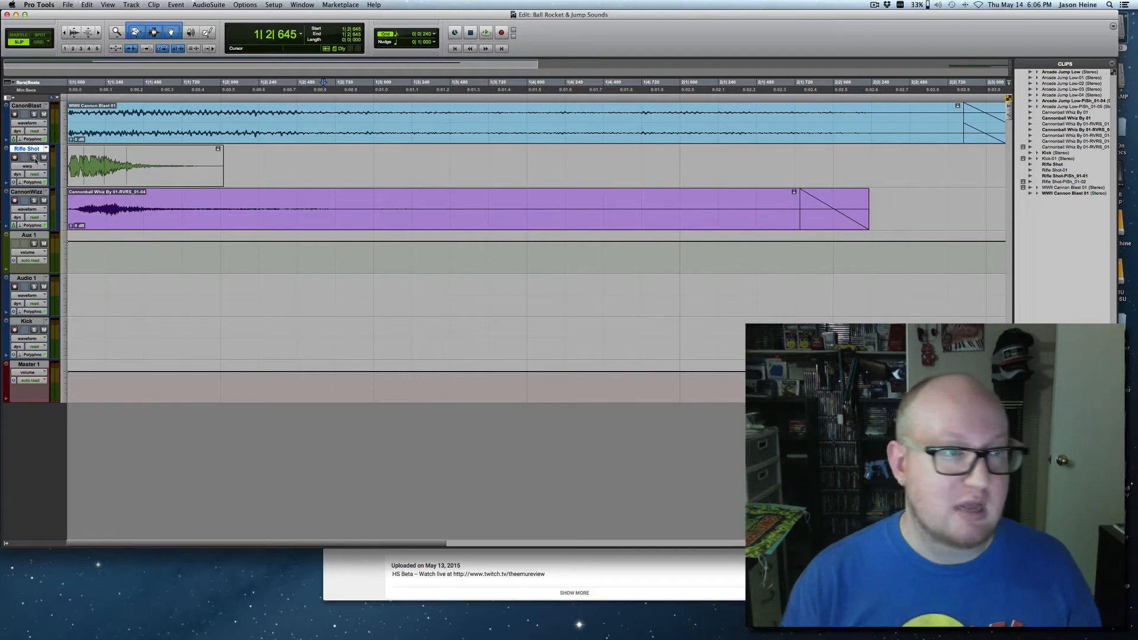
click(34, 157)
key(Return)
key(space)
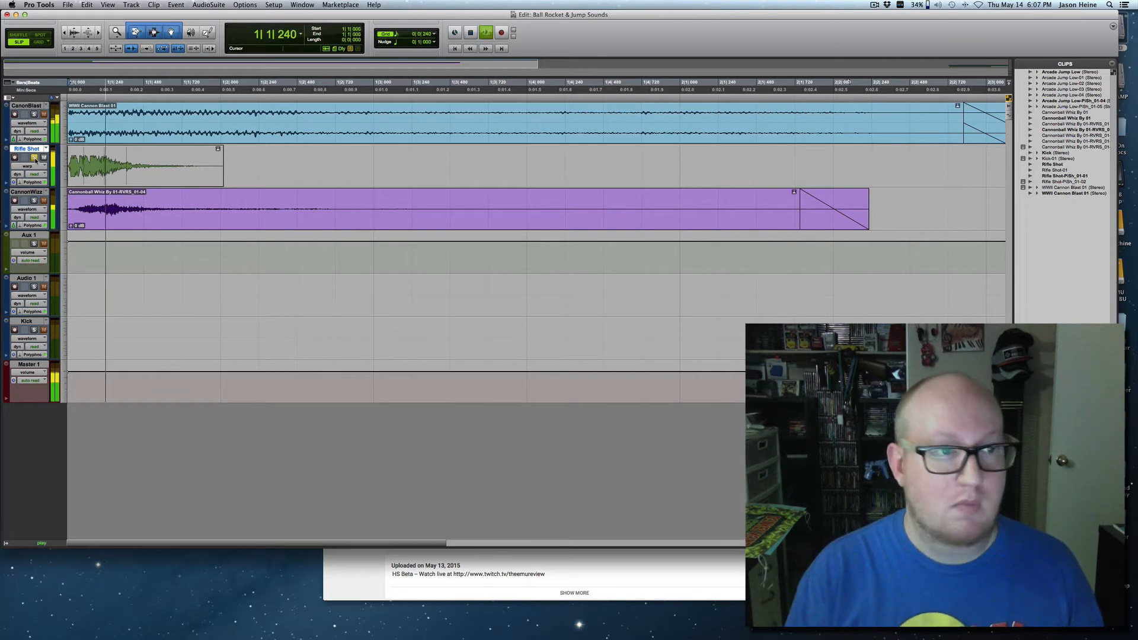
key(space)
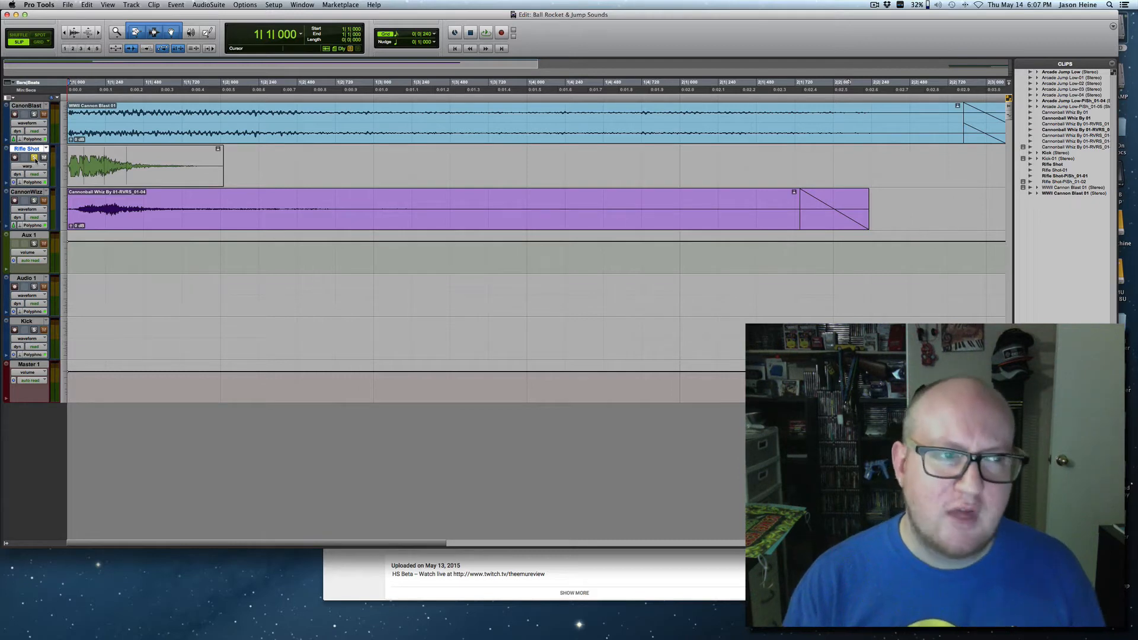
Replay the soloed Rifle Shot clip, and solo CanonBlast and CannonWizz too to play all three layers together repeatedly.
key(space)
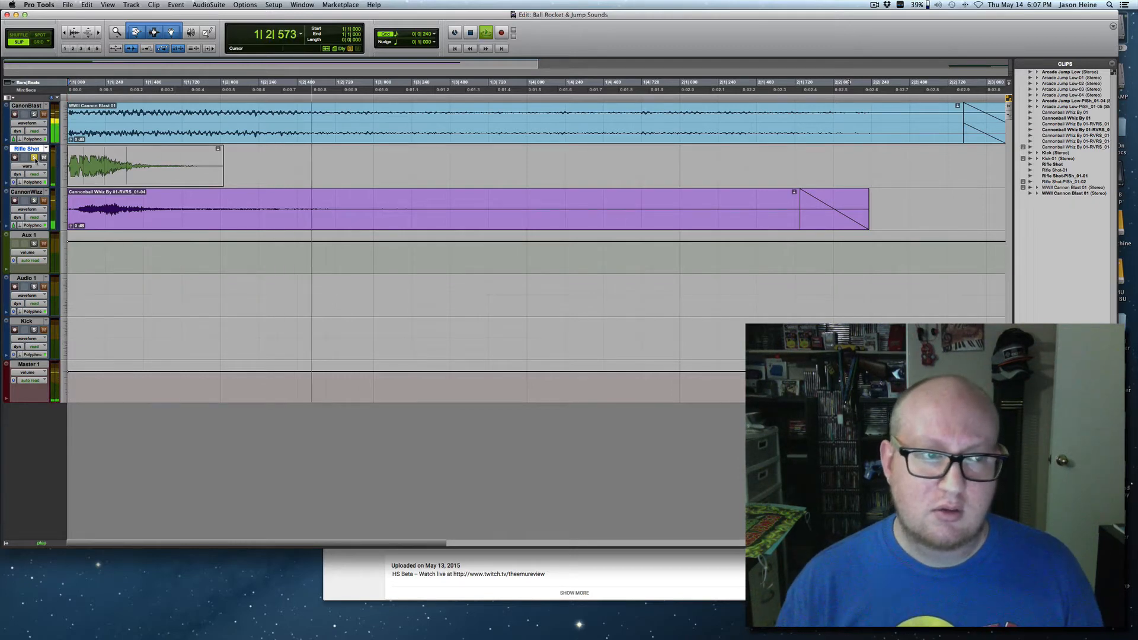
key(space)
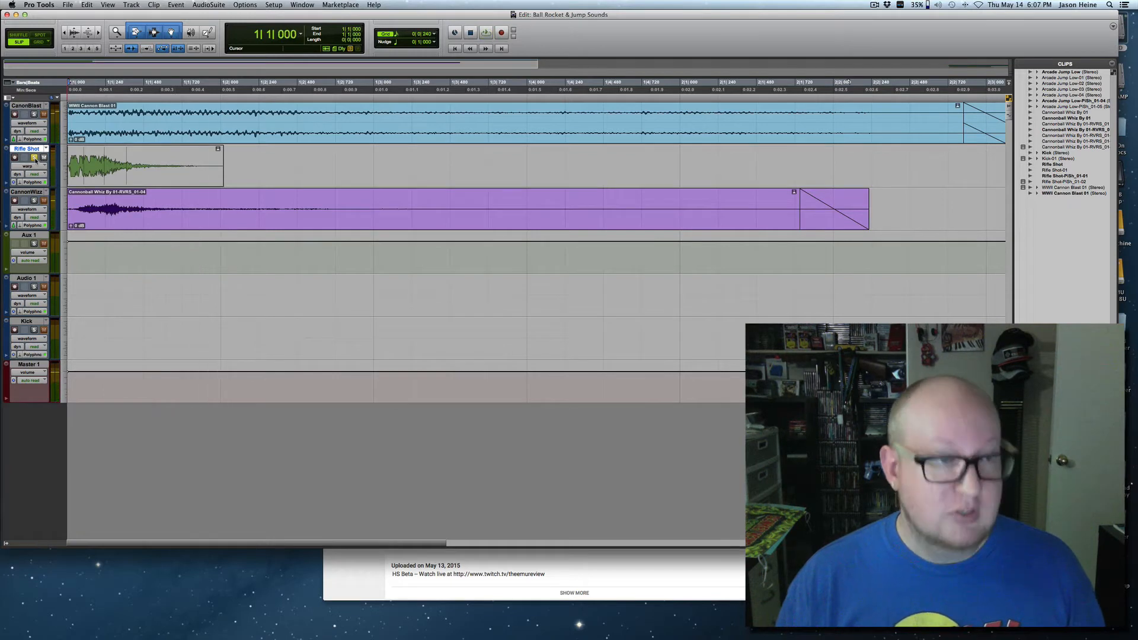
click(34, 201)
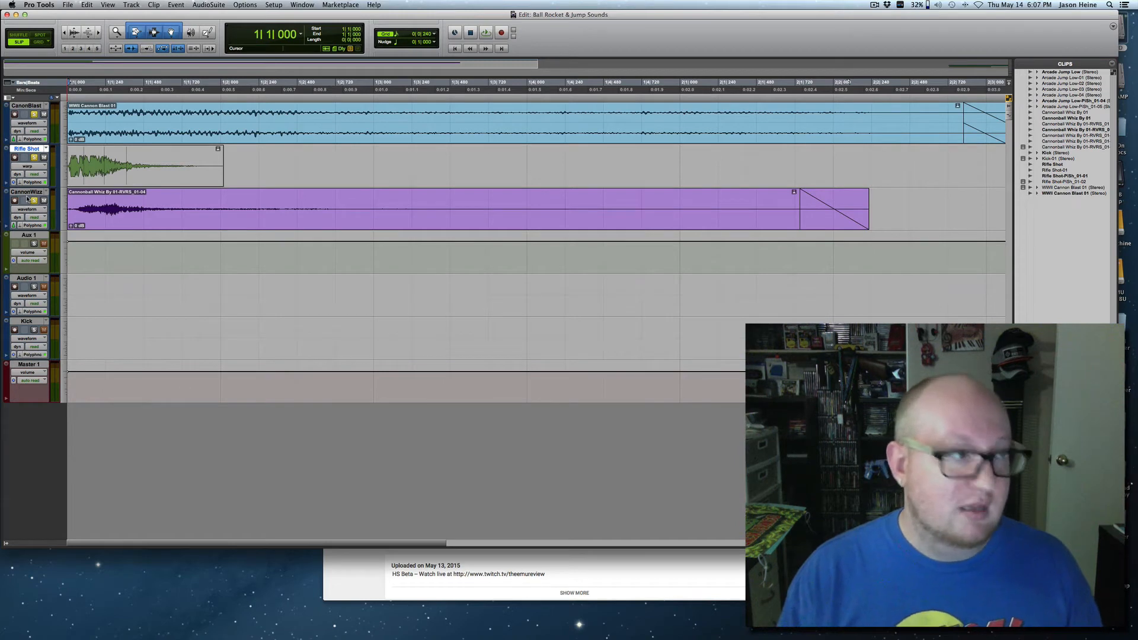
key(space)
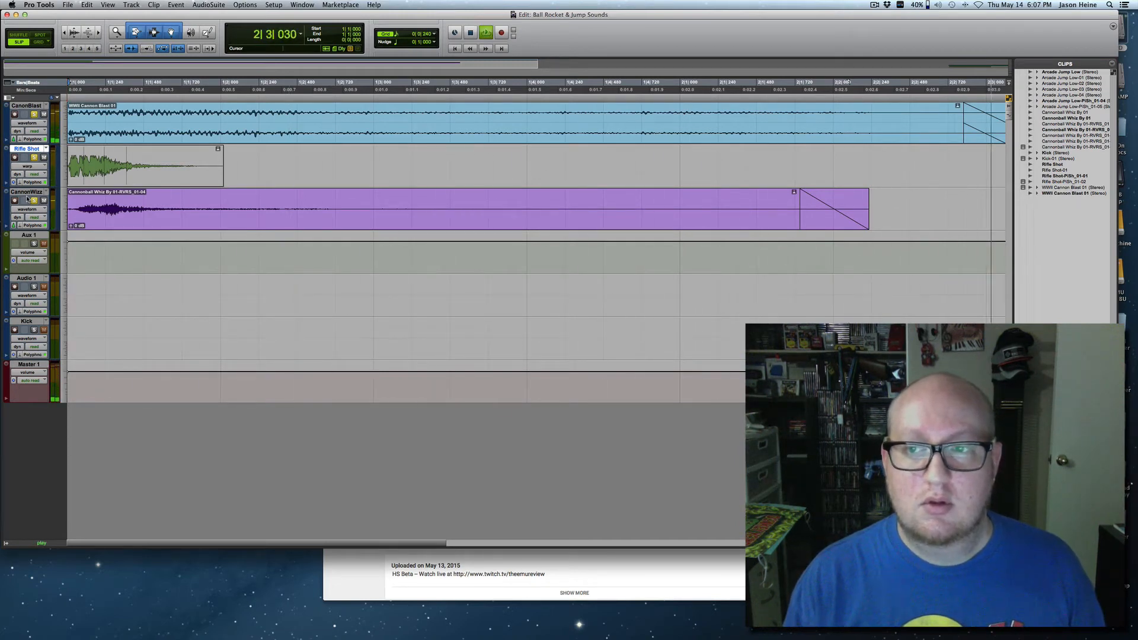
key(space)
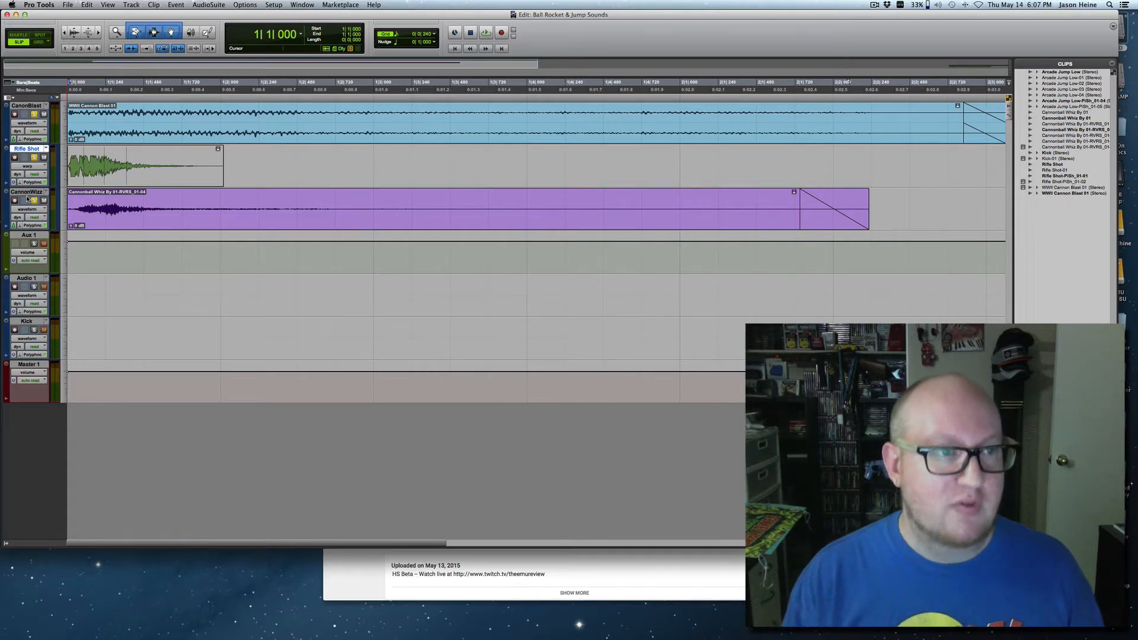
key(space)
key(space)
key(space)
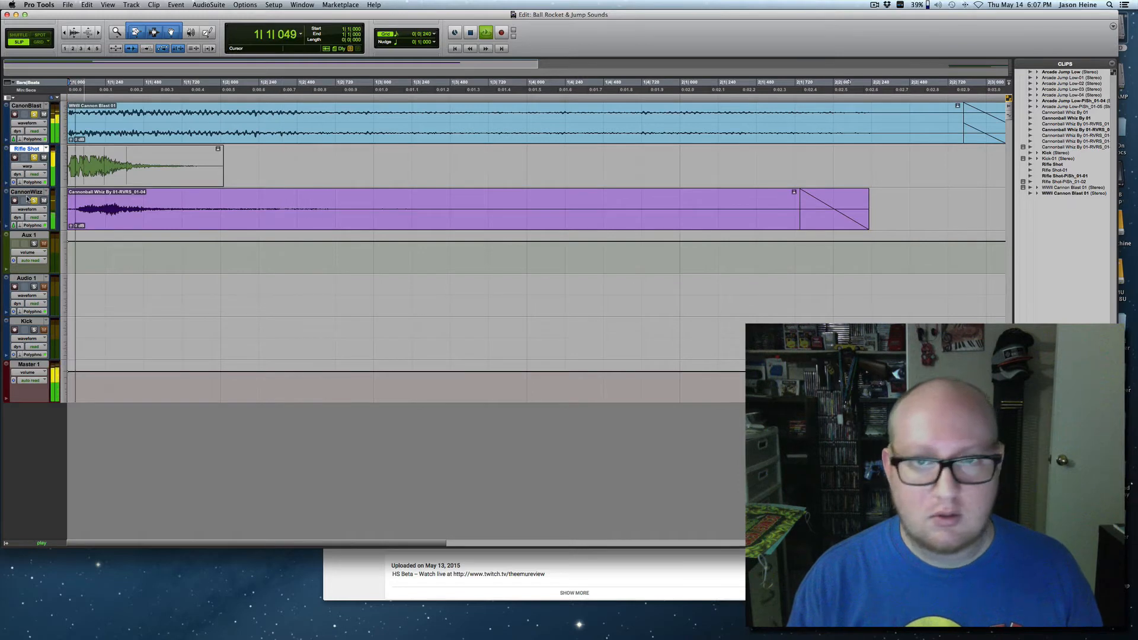
key(space)
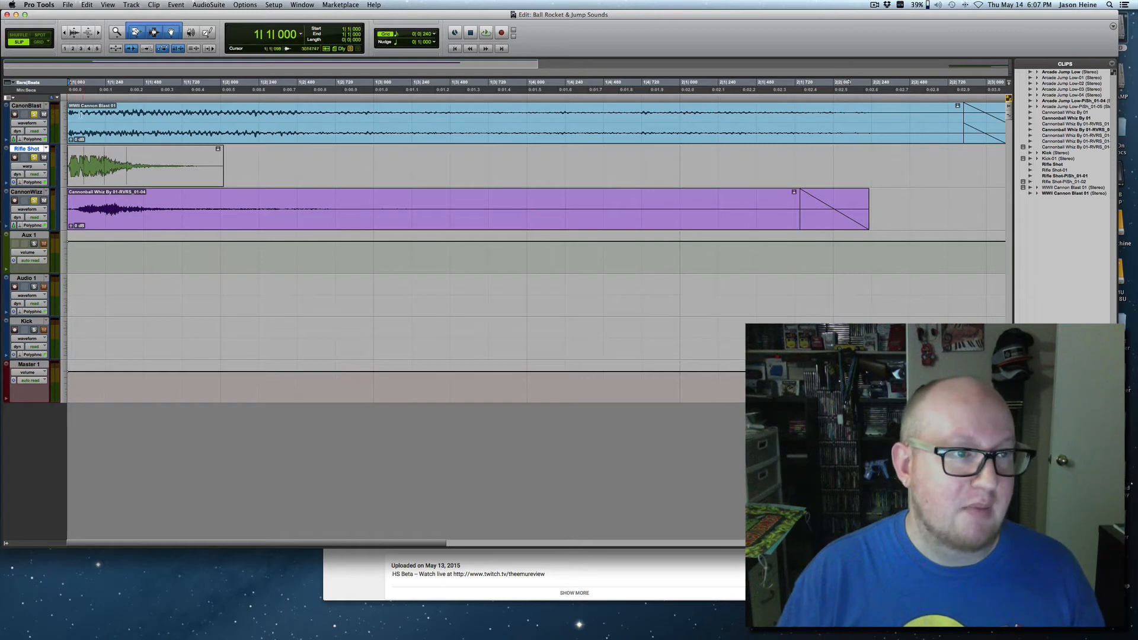
Solo only the CanonBlast track and play its clip from the session start.
alt+click(34, 115)
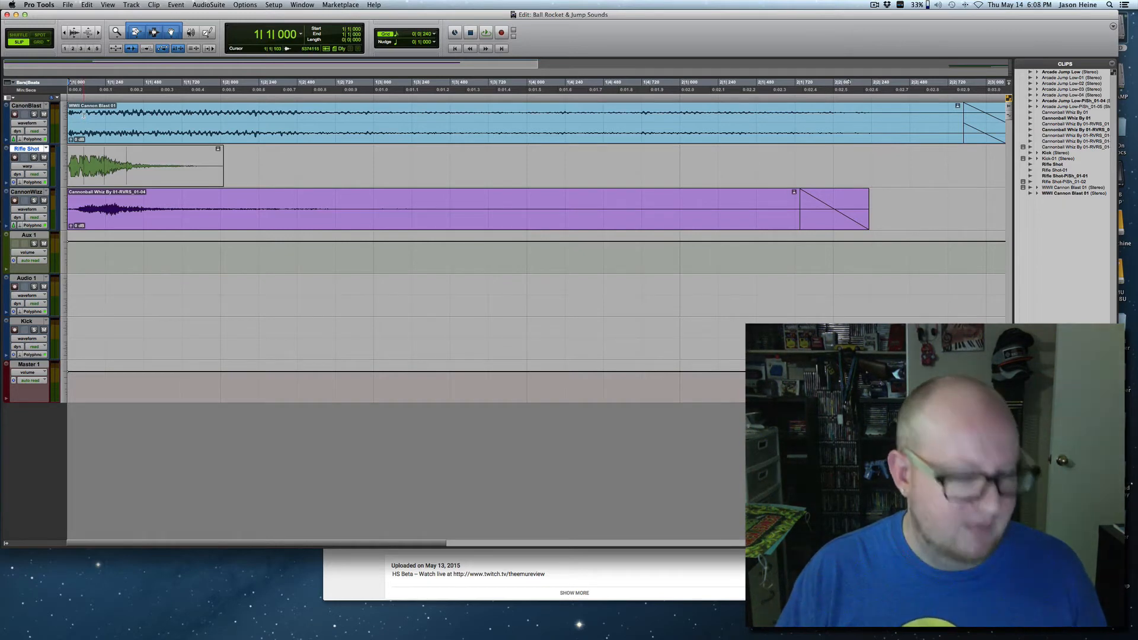
click(33, 115)
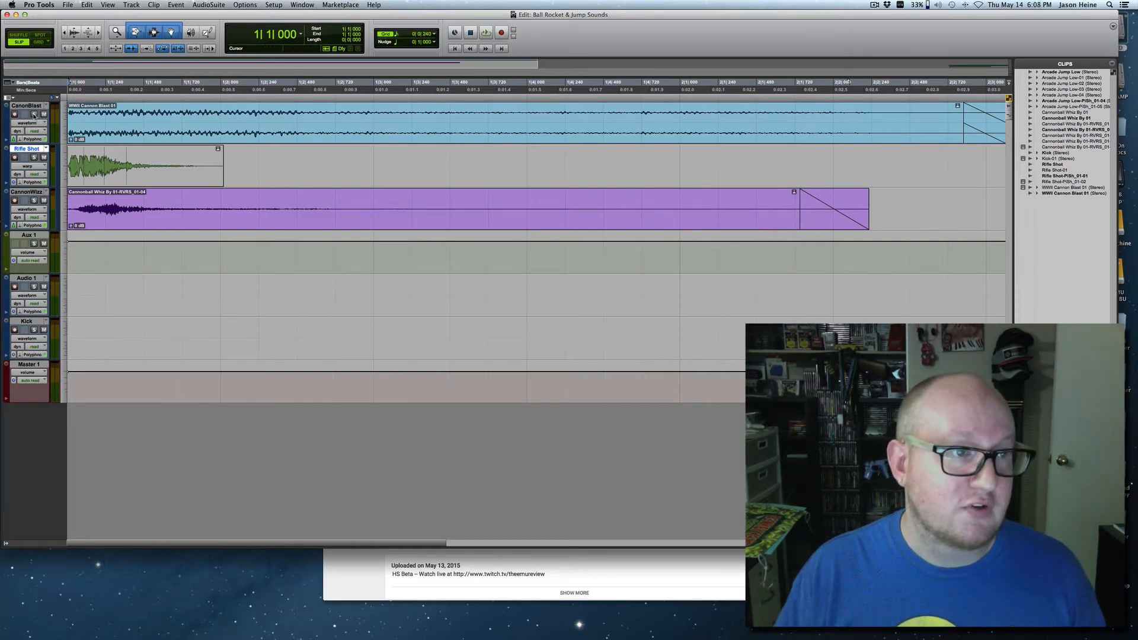
key(space)
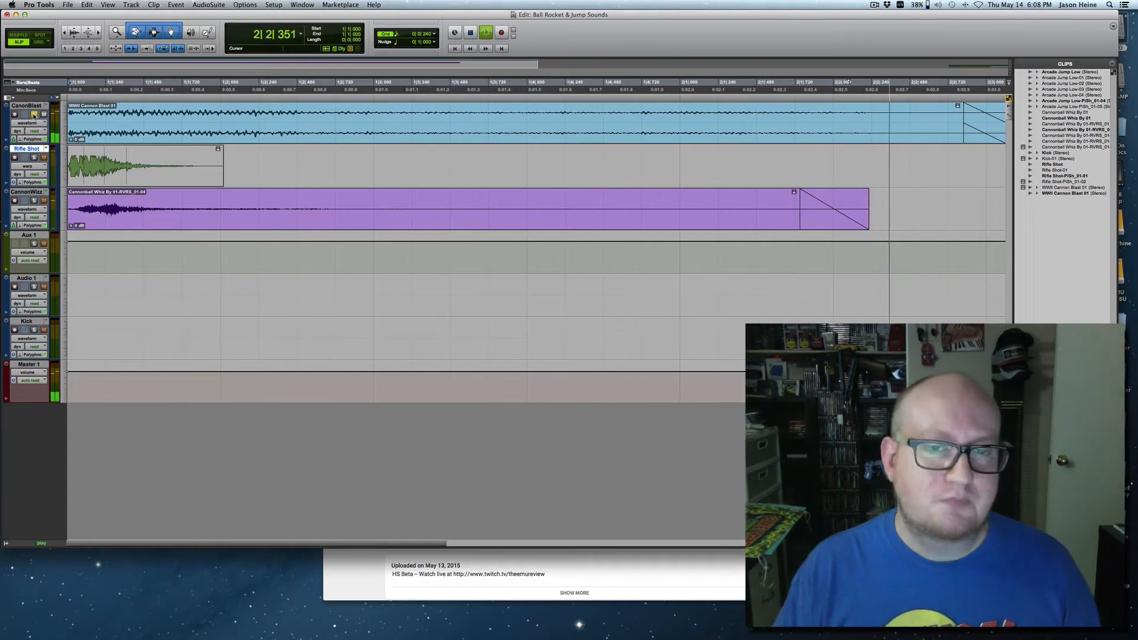
key(space)
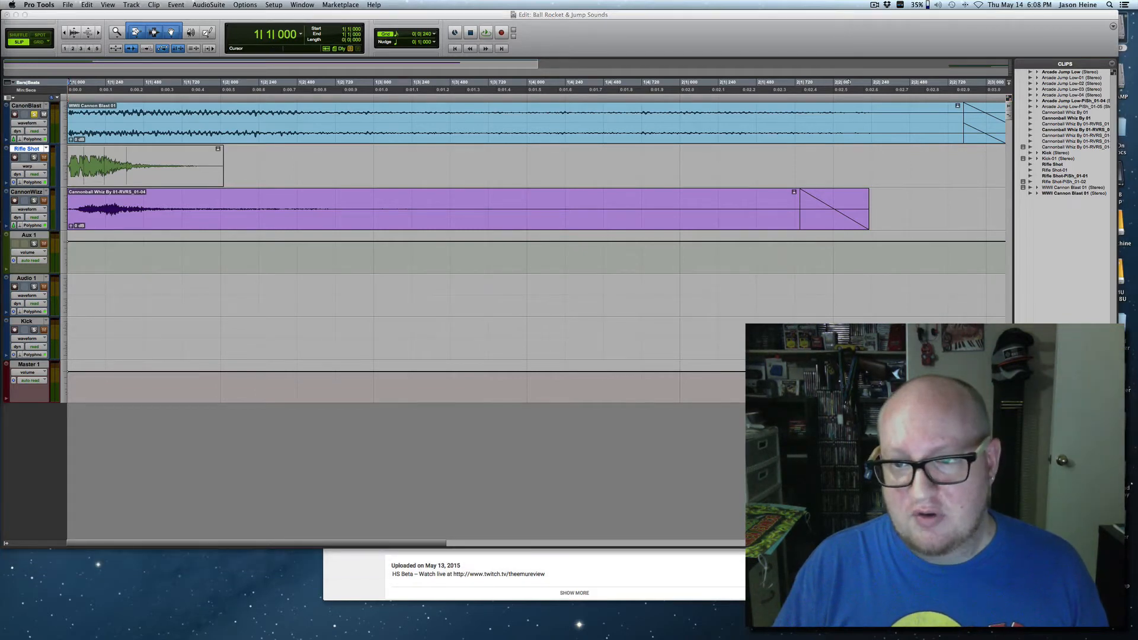
Show the EQ3 7-Band plug-in of the CanonBlast track below the clips and play the cannon blast twice with the EQ active.
drag(403, 266, 471, 275)
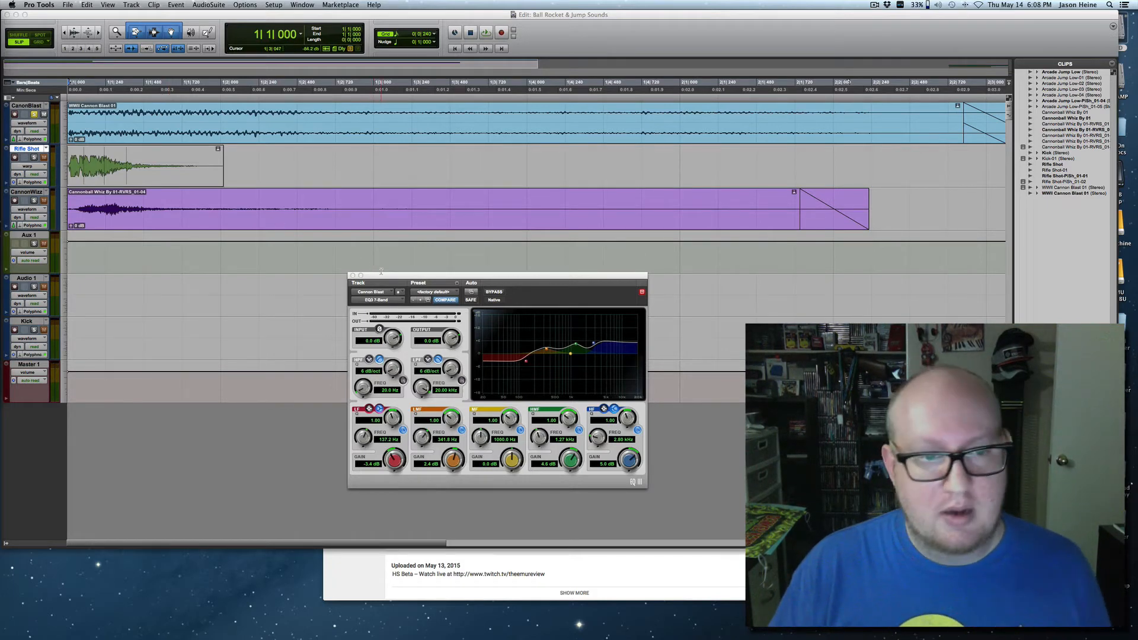
drag(382, 279, 391, 286)
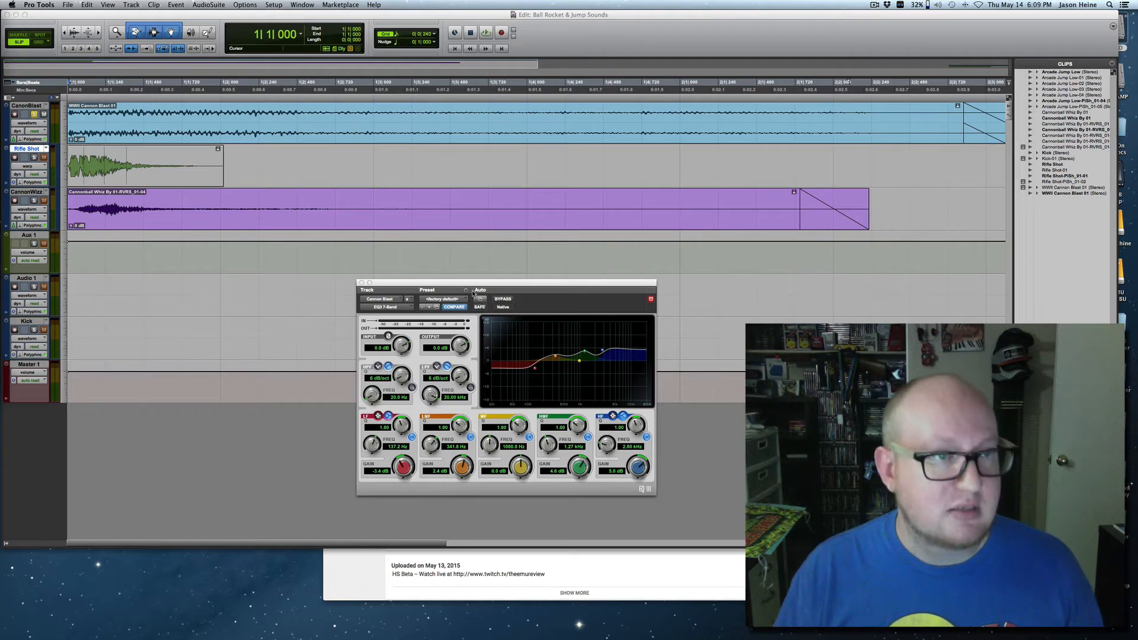
key(space)
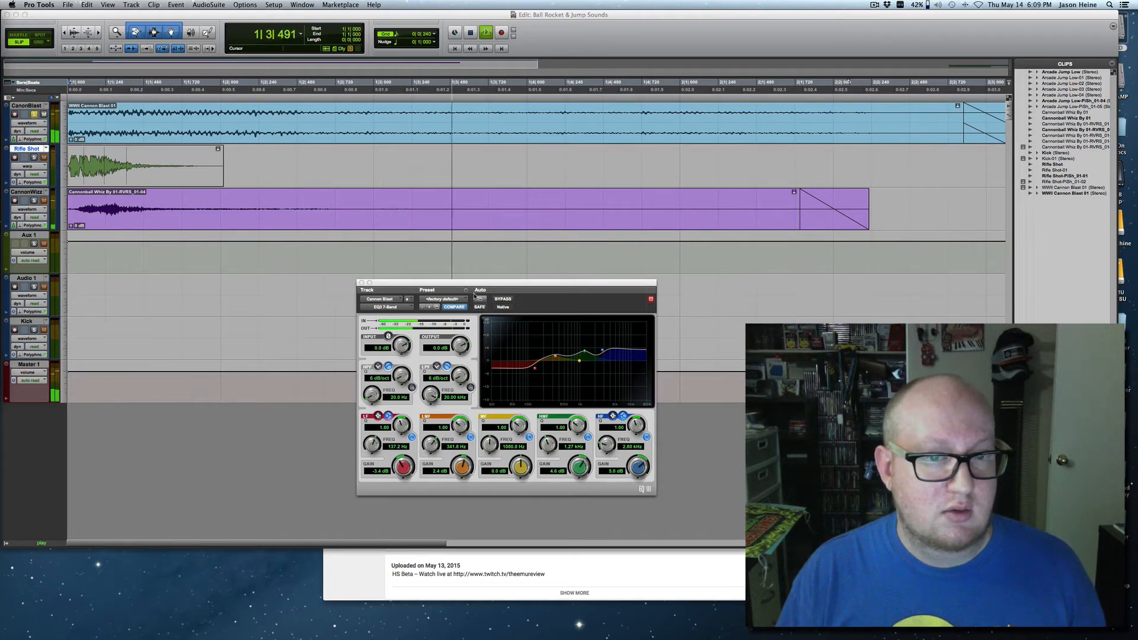
key(space)
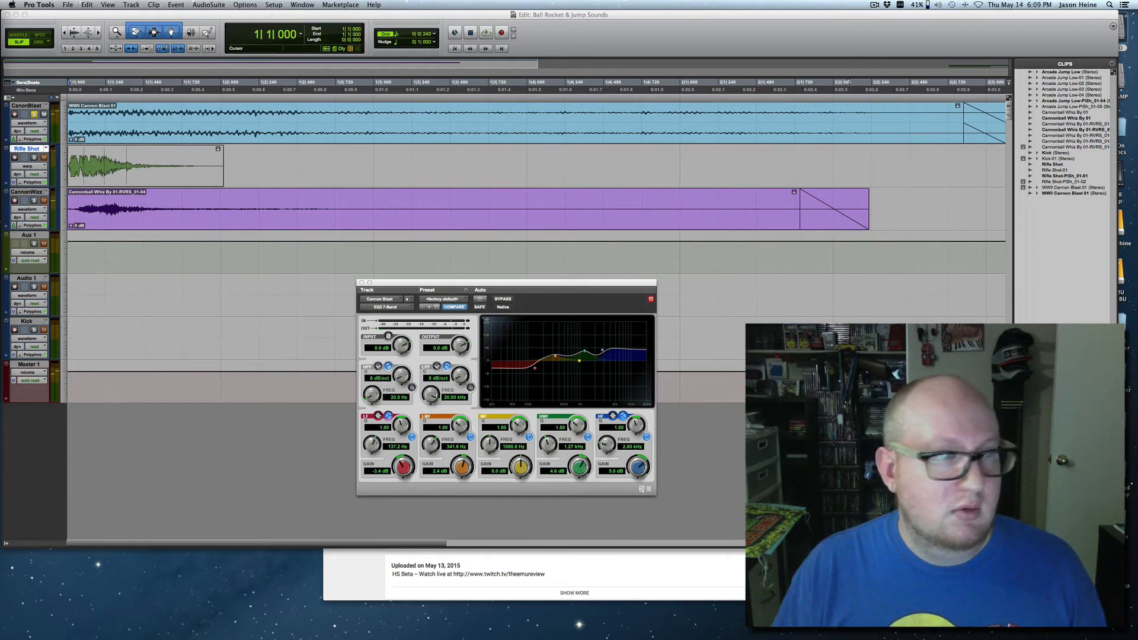
key(space)
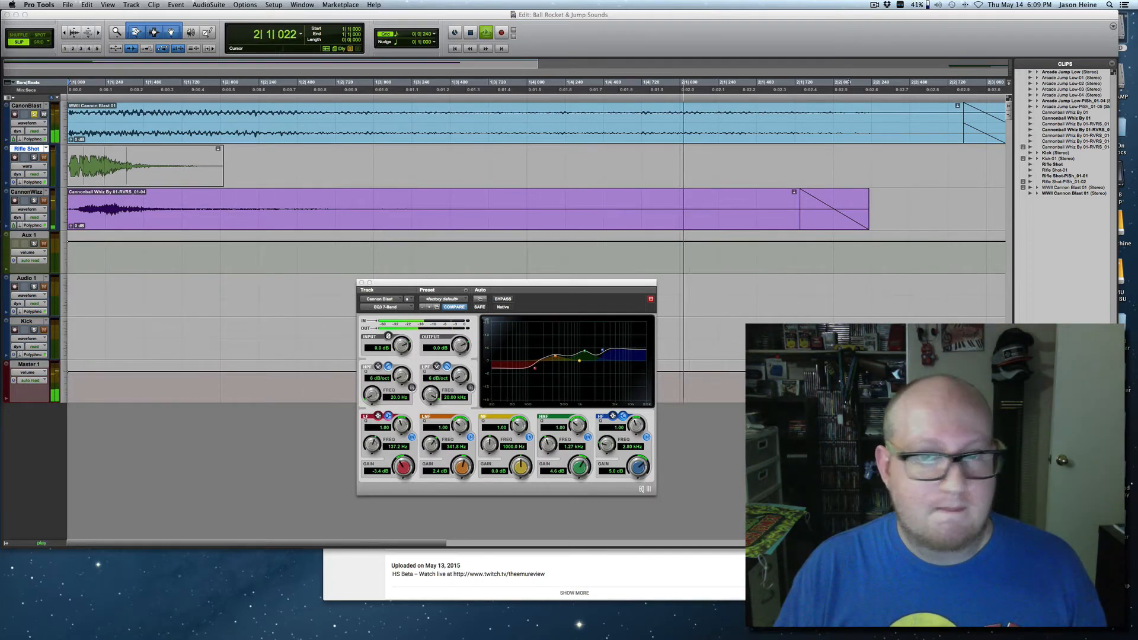
key(space)
Bypass the CanonBlast EQ and play the unprocessed cannon blast from the session start.
click(502, 299)
key(space)
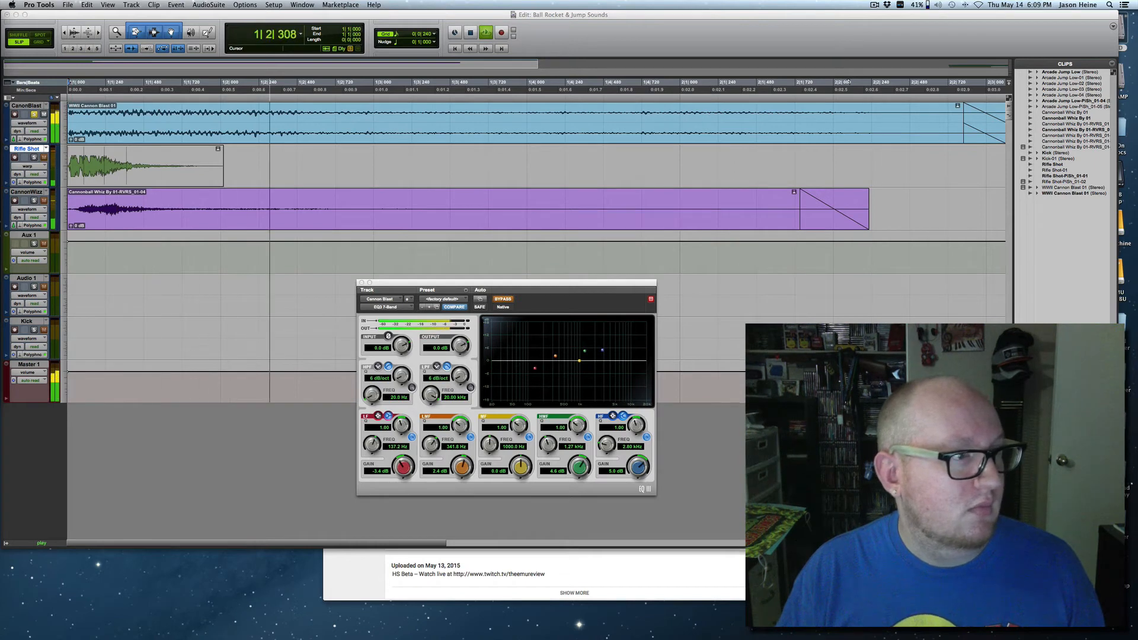
key(space)
Turn the CanonBlast EQ back on and play the equalized cannon blast twice for comparison.
click(502, 299)
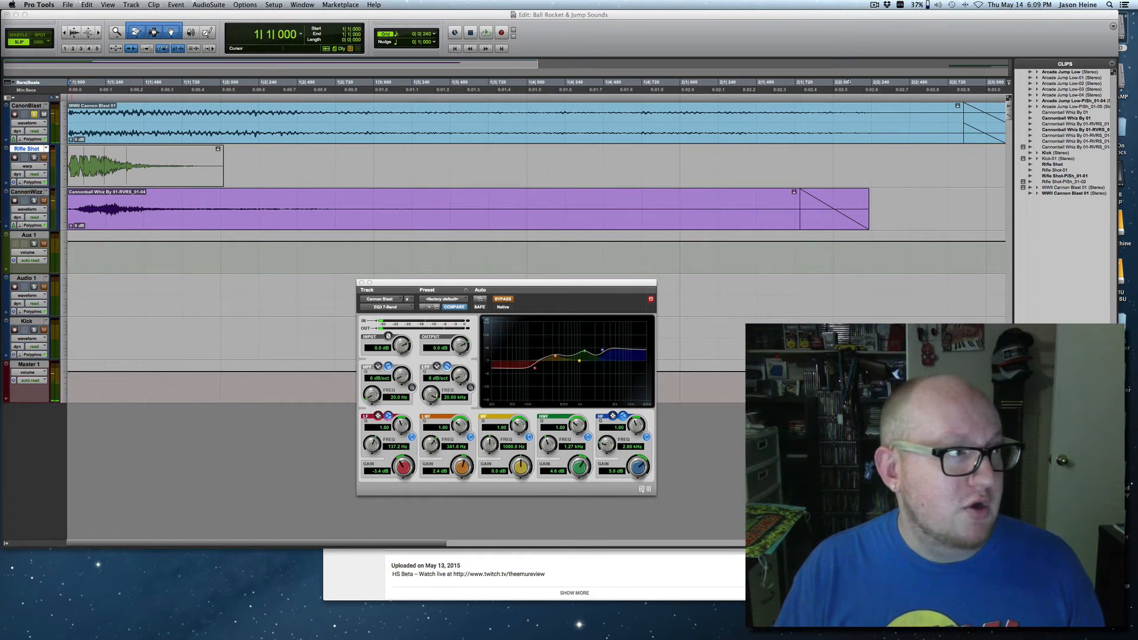
key(space)
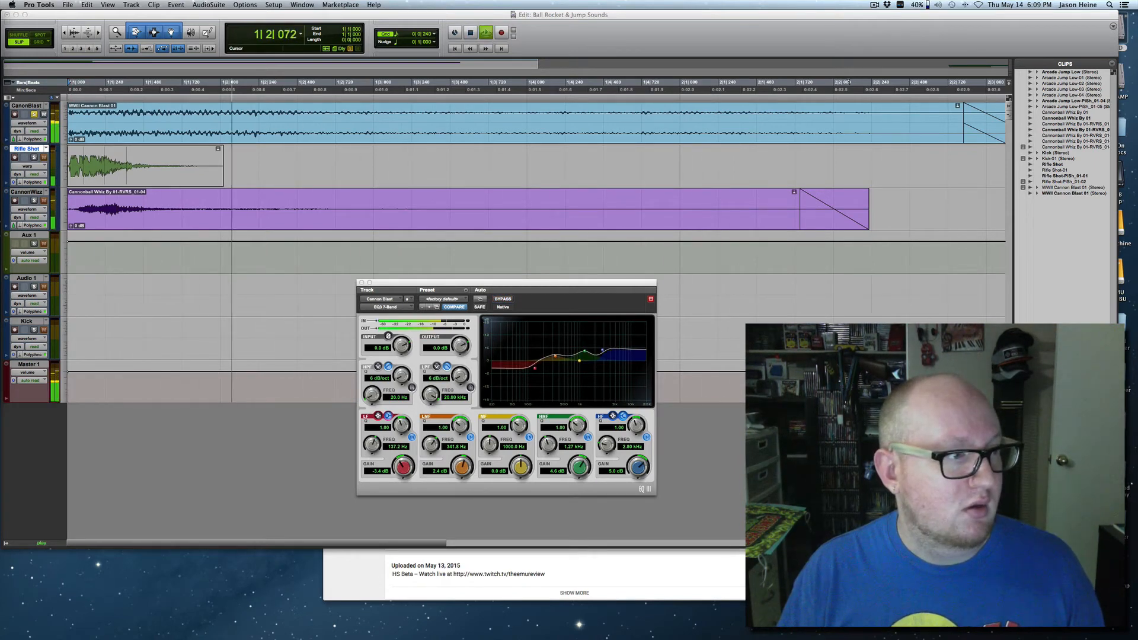
key(space)
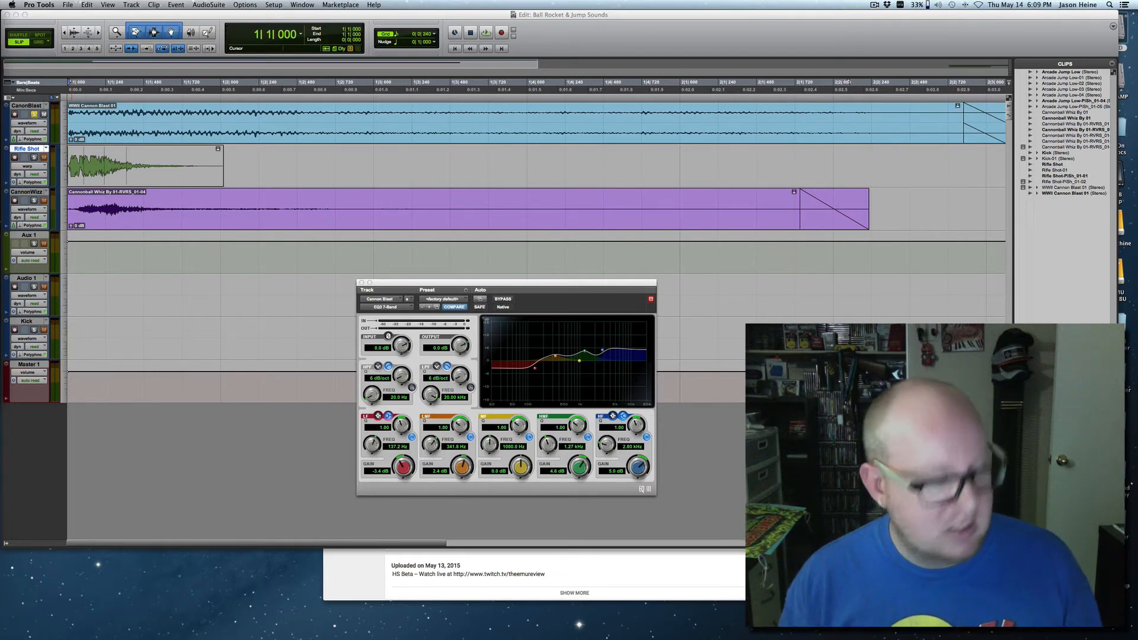
key(space)
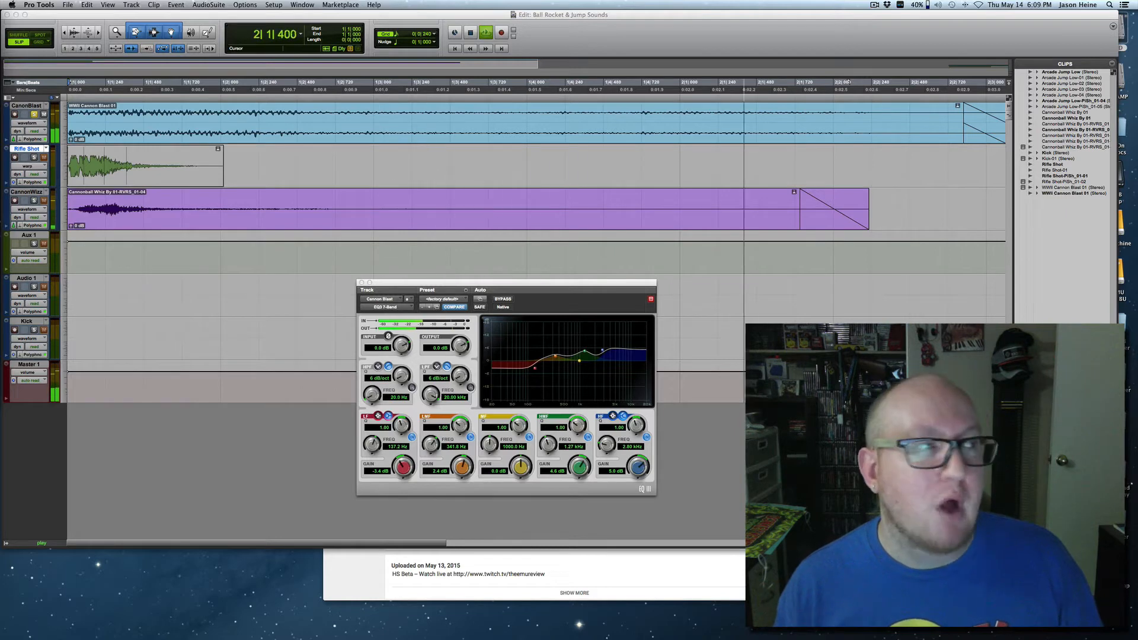
key(space)
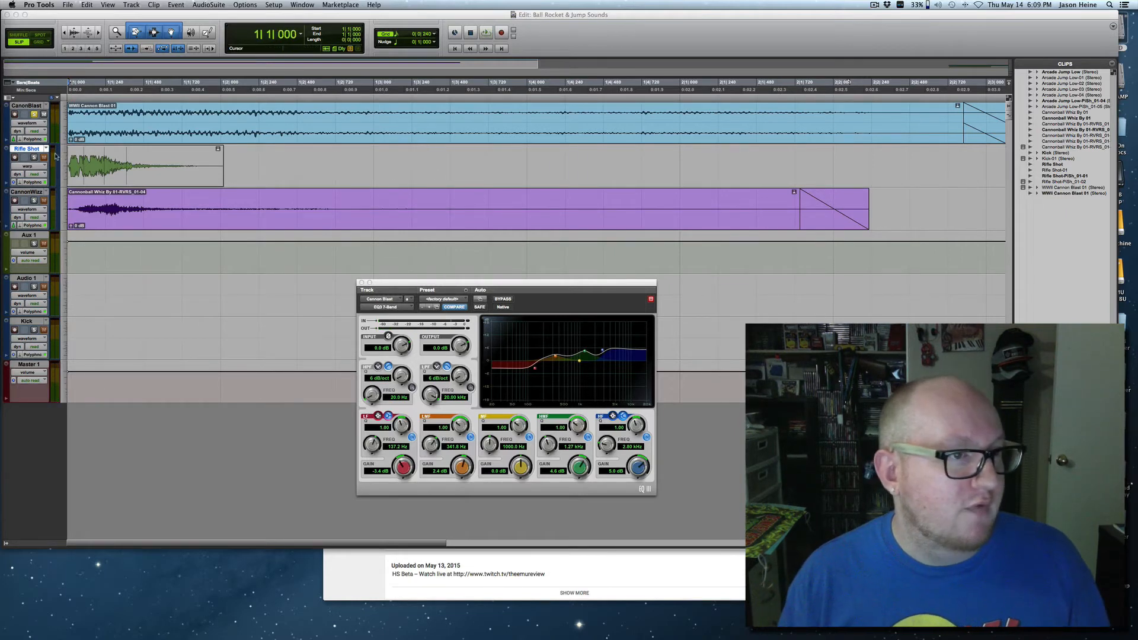
Solo only the Rifle Shot track and play its clip while the CanonBlast EQ window stays open.
click(34, 157)
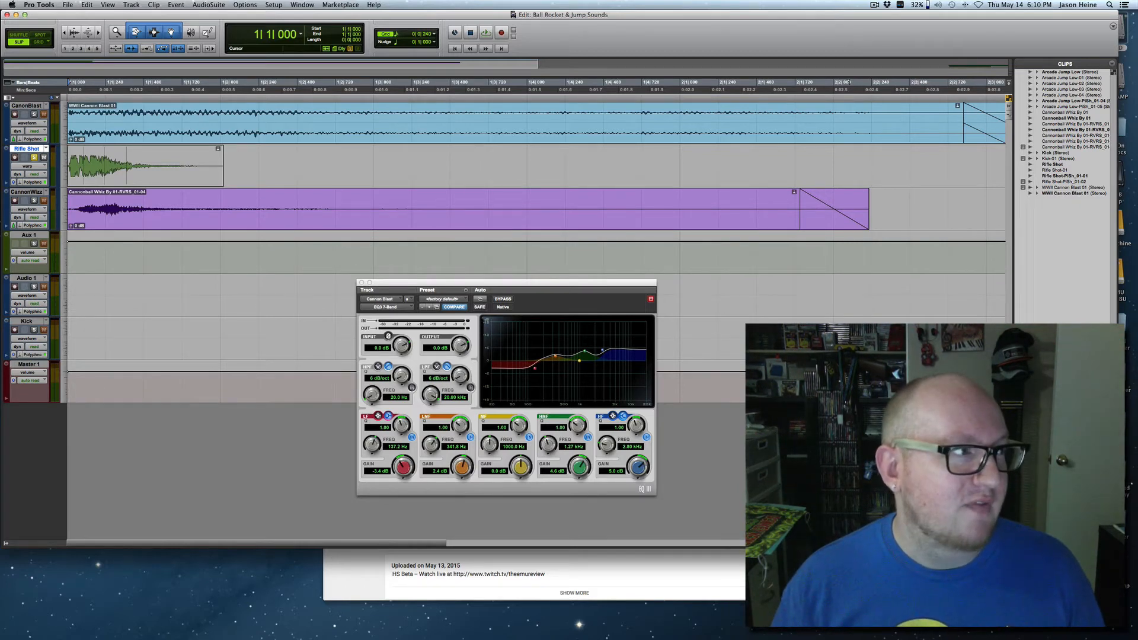
key(super+equal)
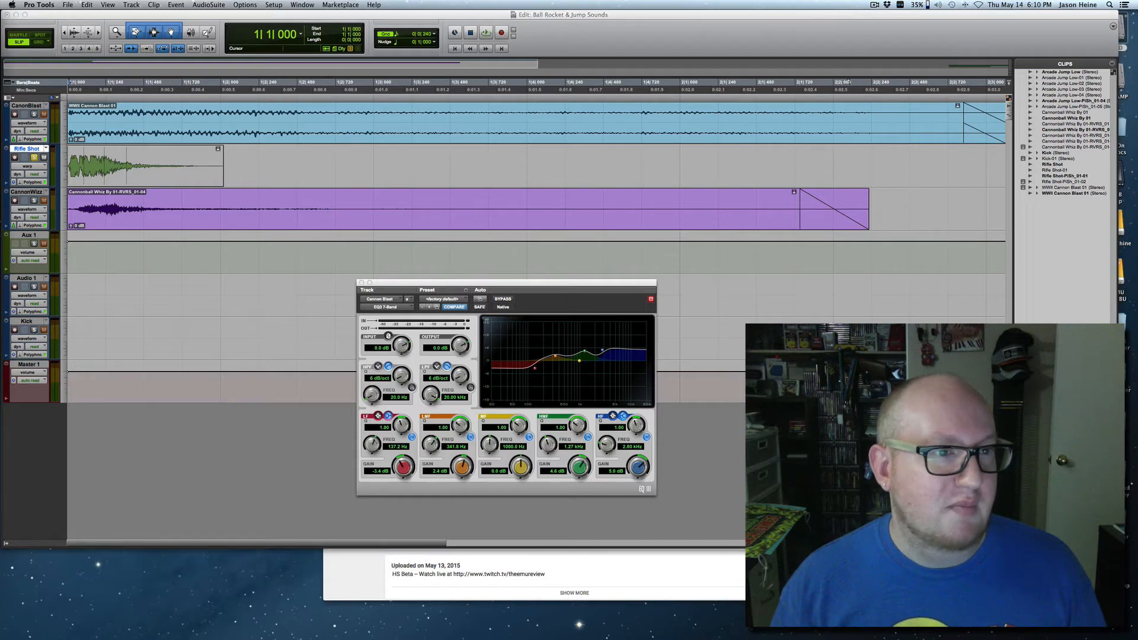
key(space)
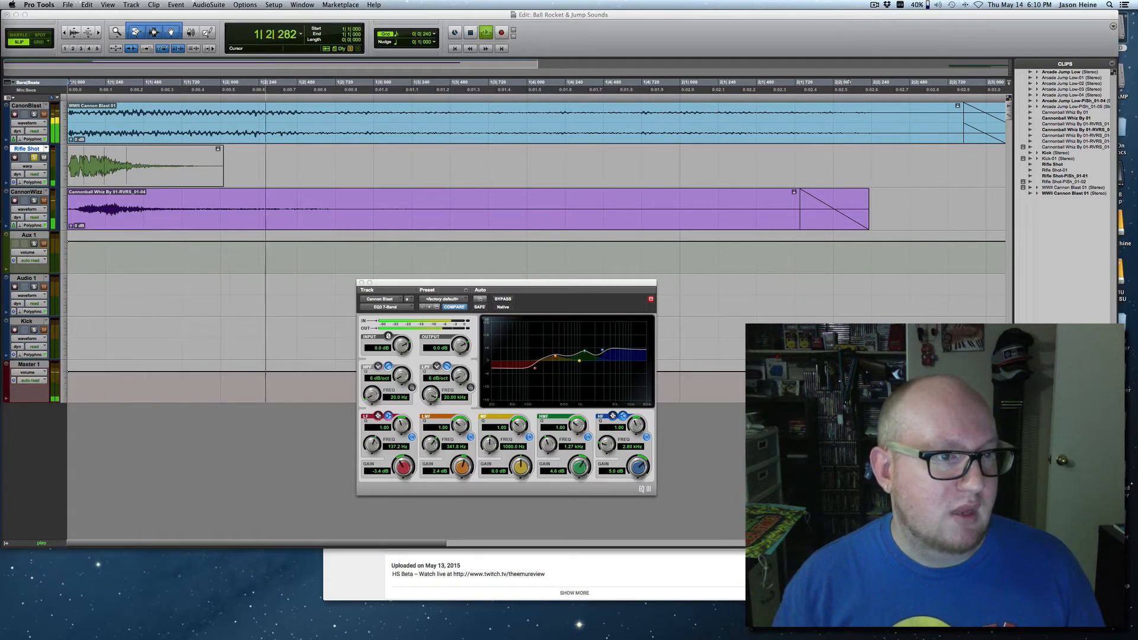
key(space)
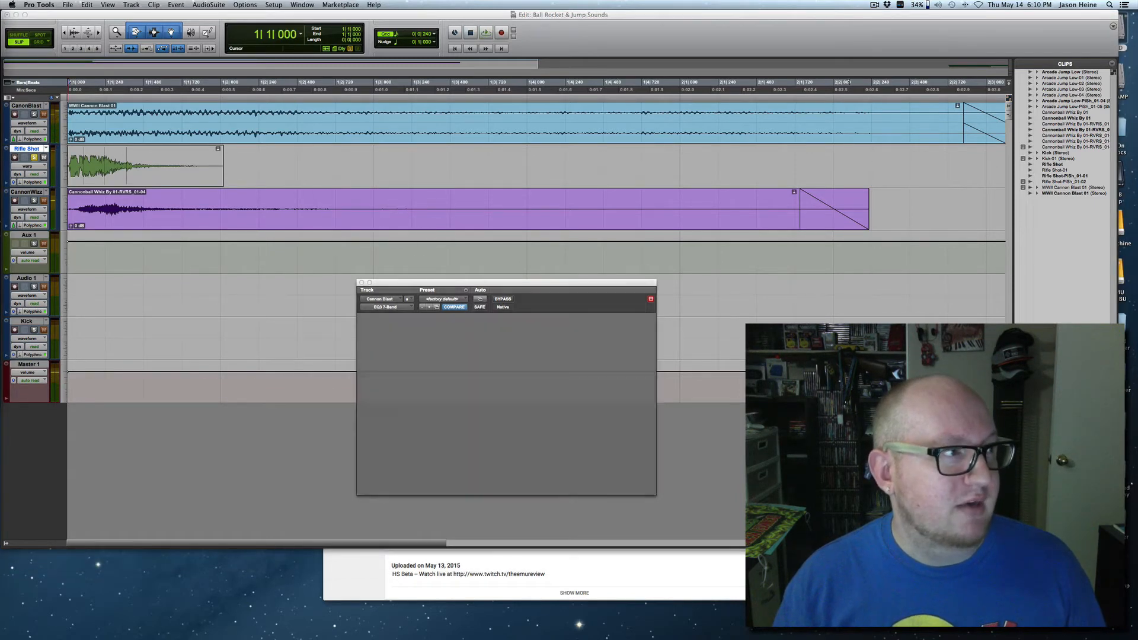
Show the Doubler2 plug-in of the Rifle Shot track and play the rifle shot with the doubling active.
drag(406, 285, 397, 287)
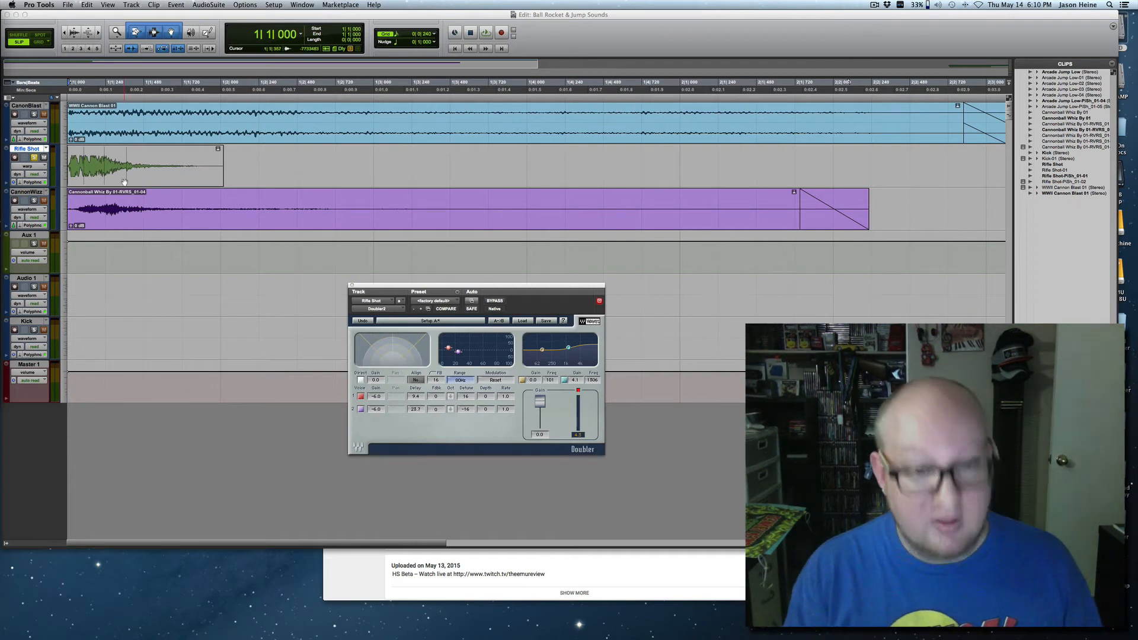
key(space)
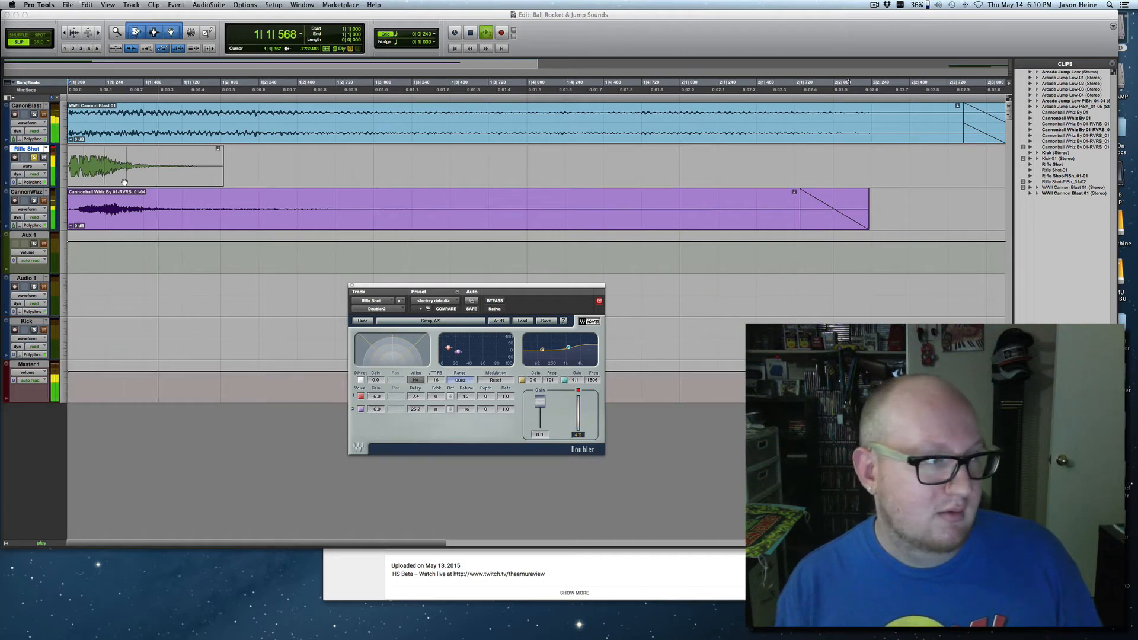
key(space)
Bypass Doubler2 on the Rifle Shot track and play the rifle shot repeatedly without the effect.
key(space)
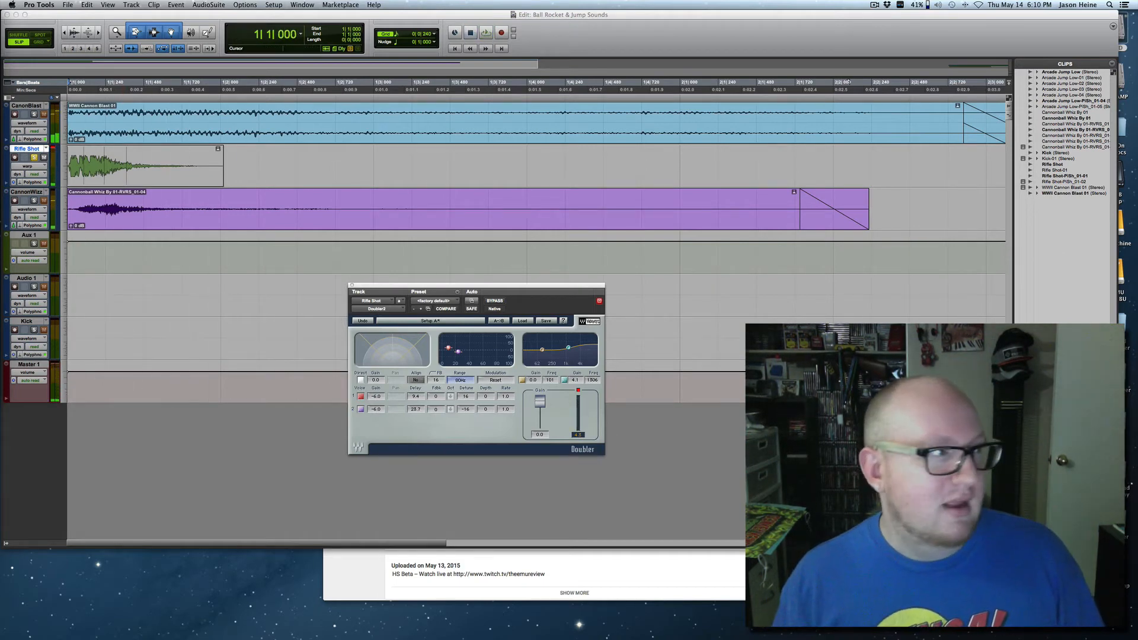
click(494, 300)
key(space)
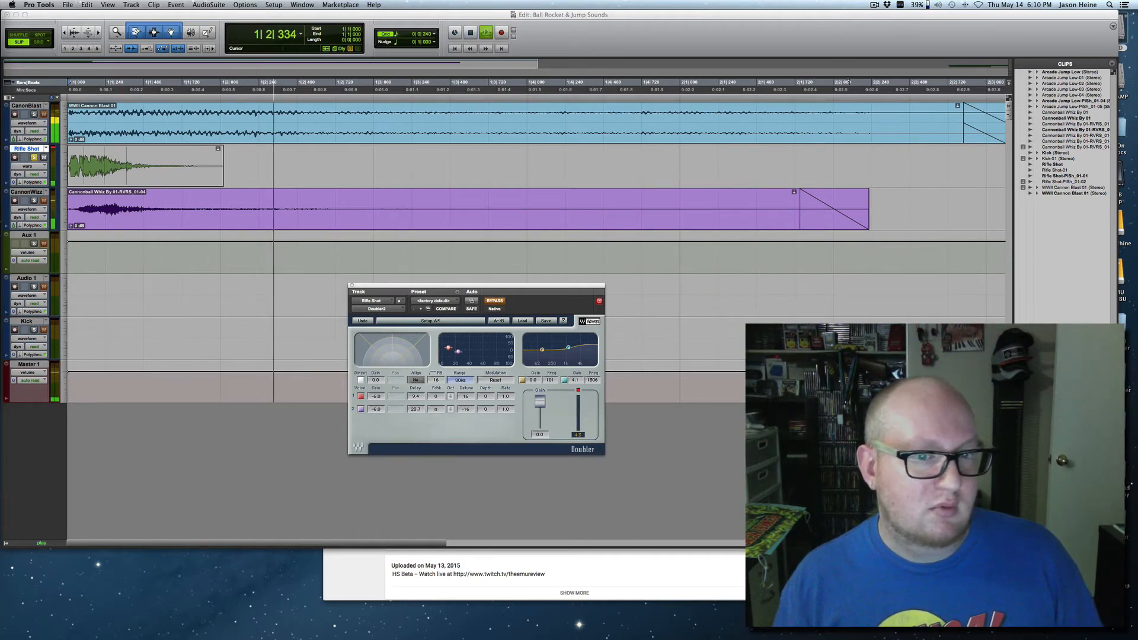
key(space)
key(space)
key(space)
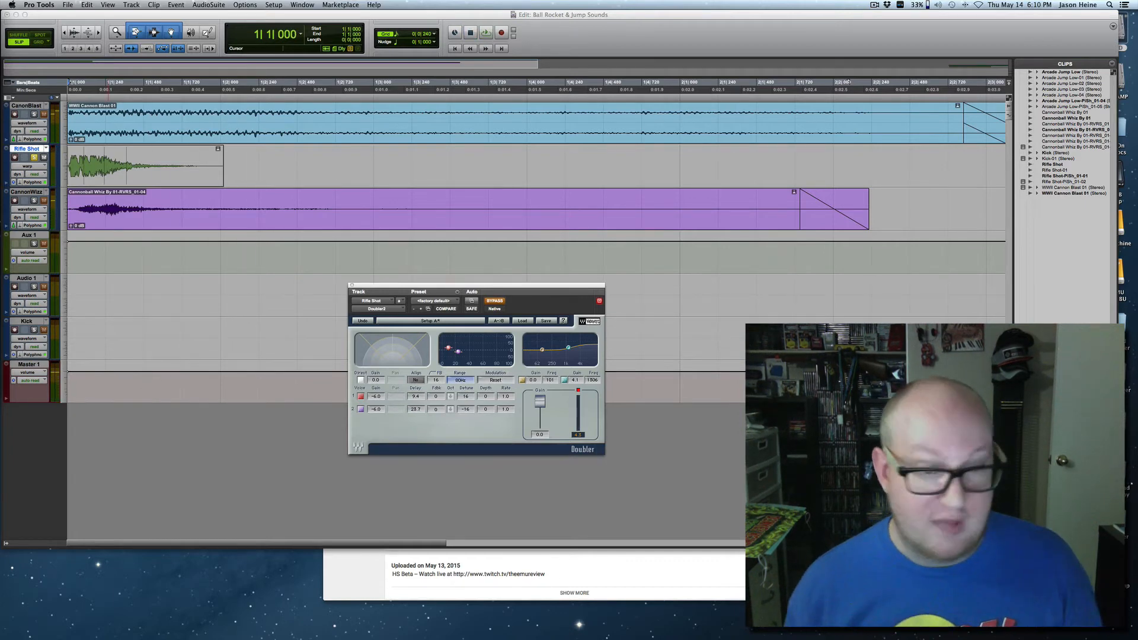
key(space)
Turn Doubler2 back on for the Rifle Shot track and play the doubled rifle shot twice.
key(space)
click(495, 300)
key(space)
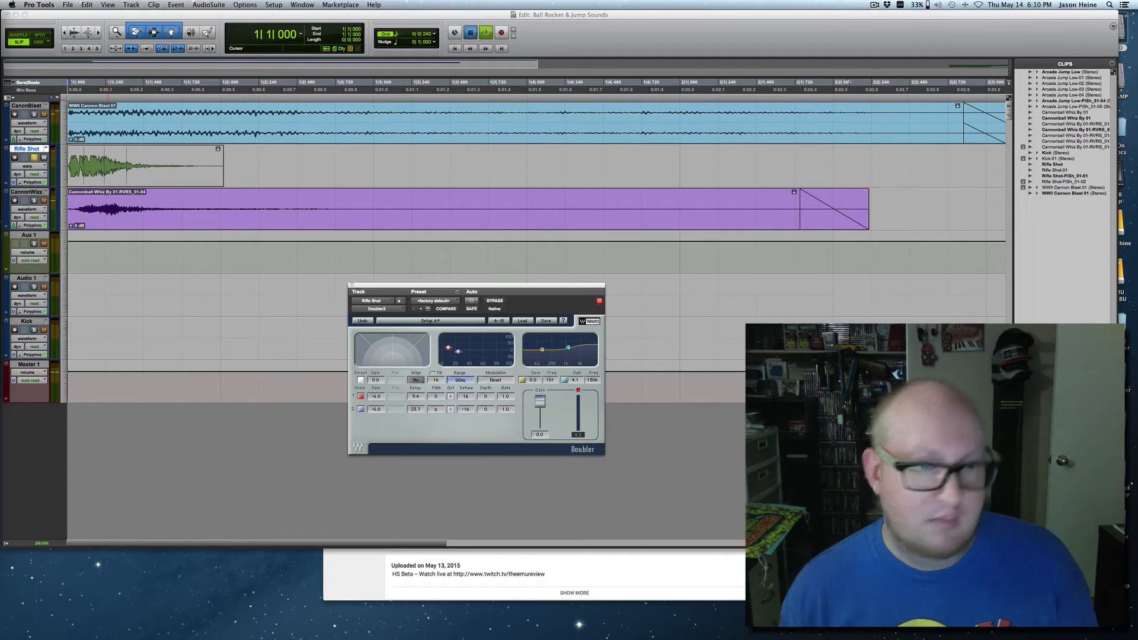
key(space)
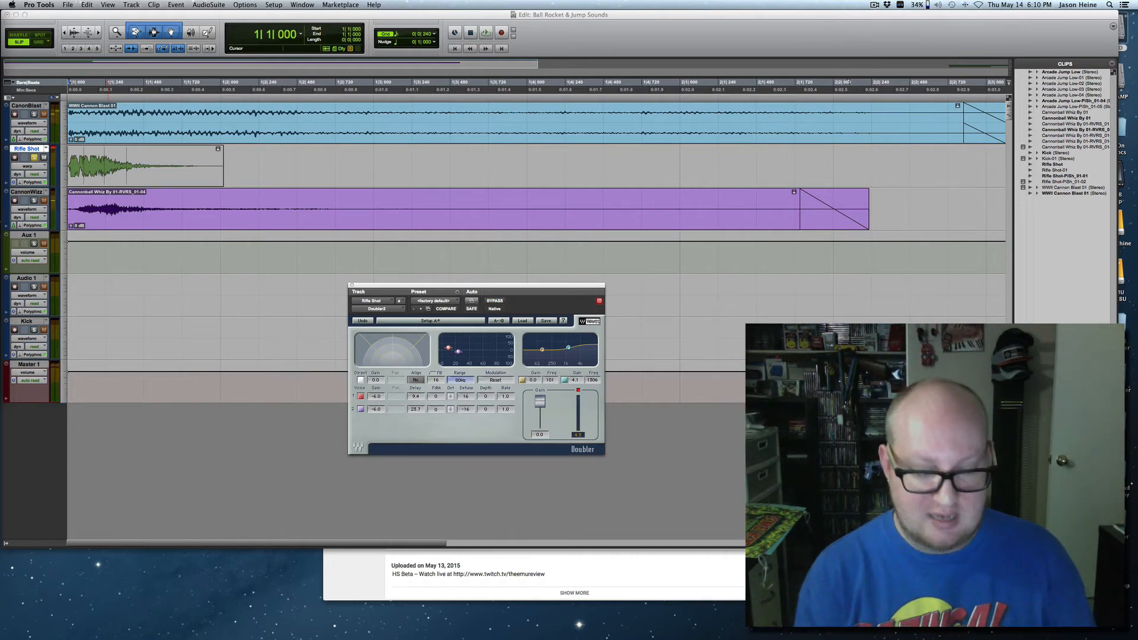
key(space)
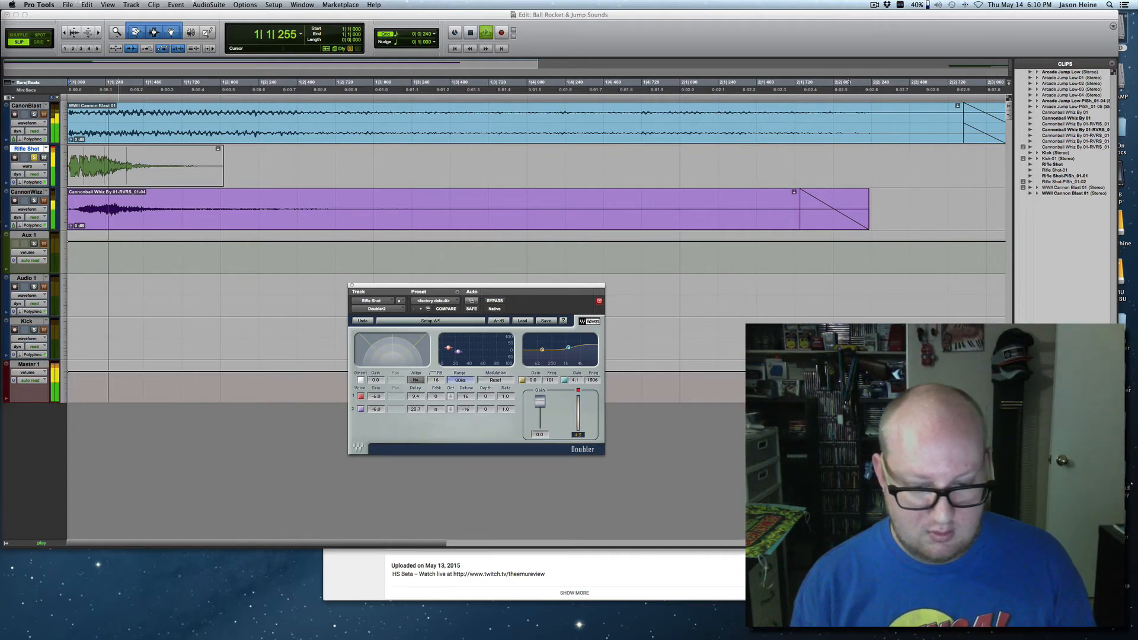
key(space)
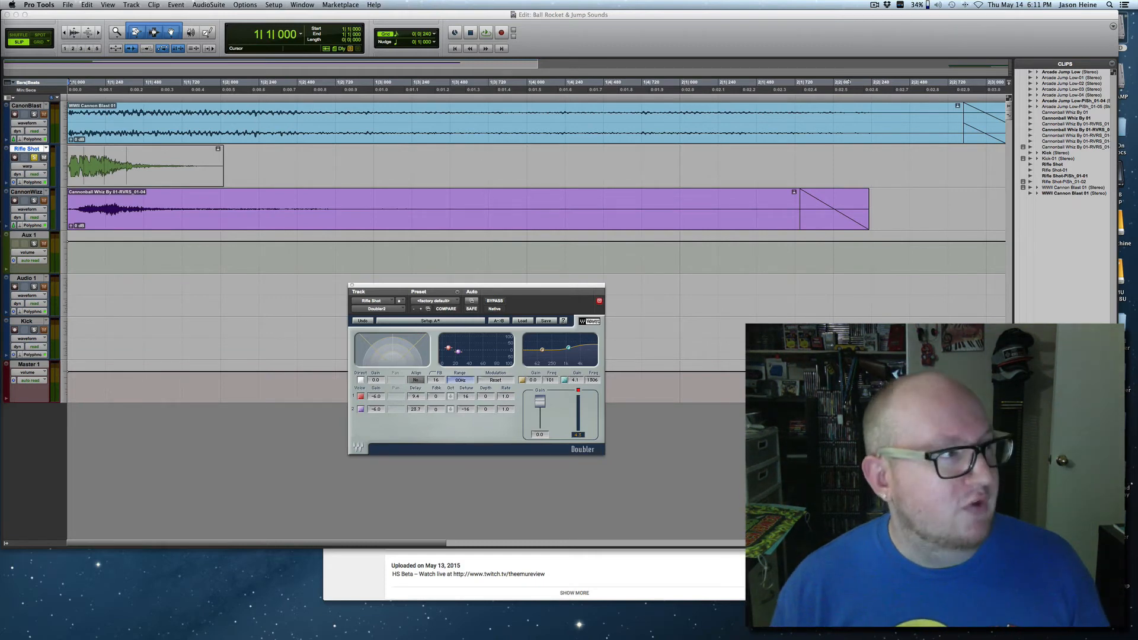
Solo only the Cannon Wizz track and play its whiz sound repeatedly.
click(33, 200)
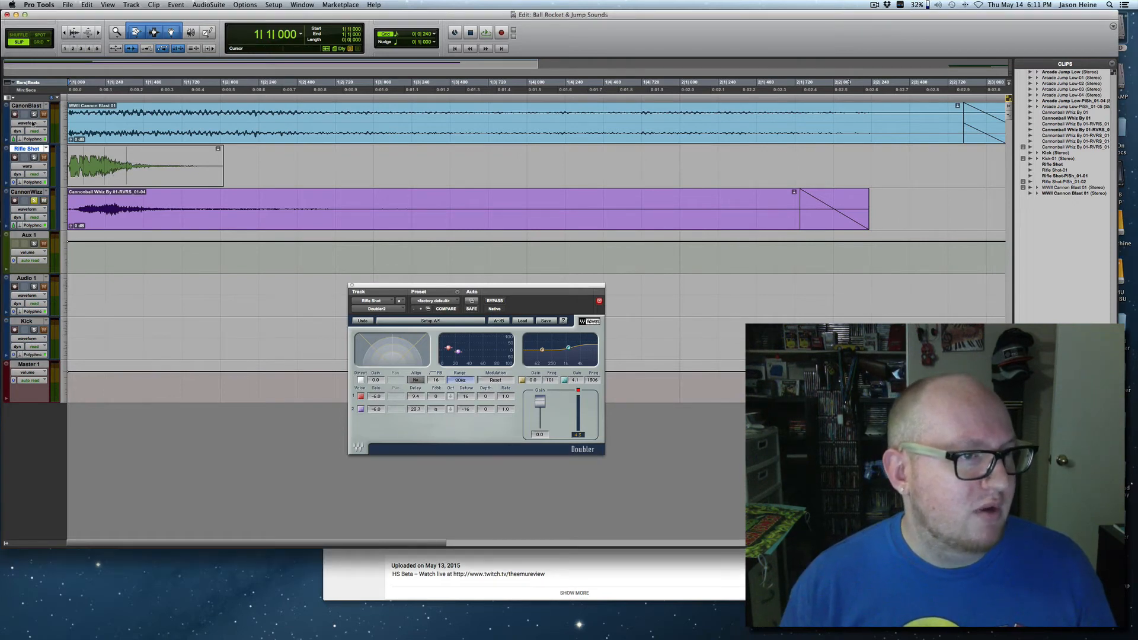
key(space)
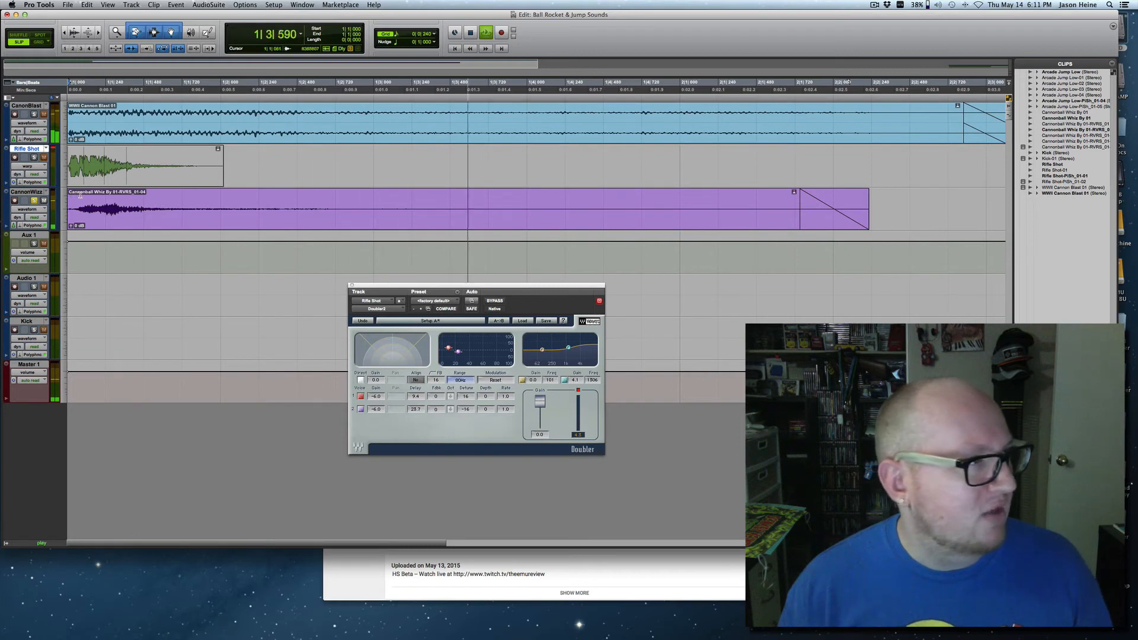
key(space)
key(space)
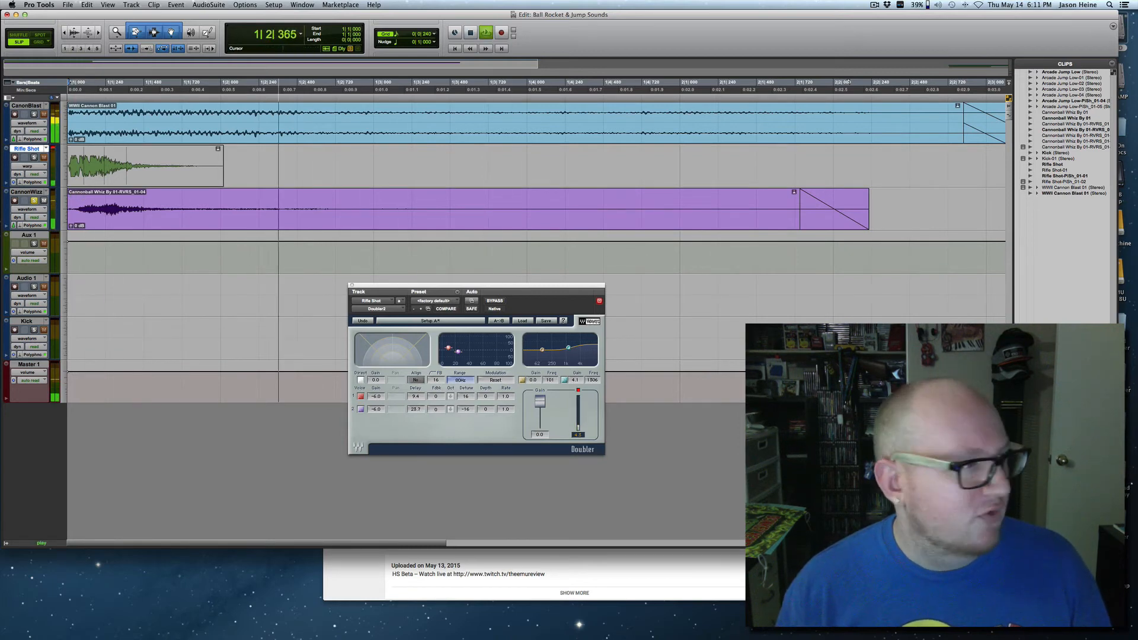
key(space)
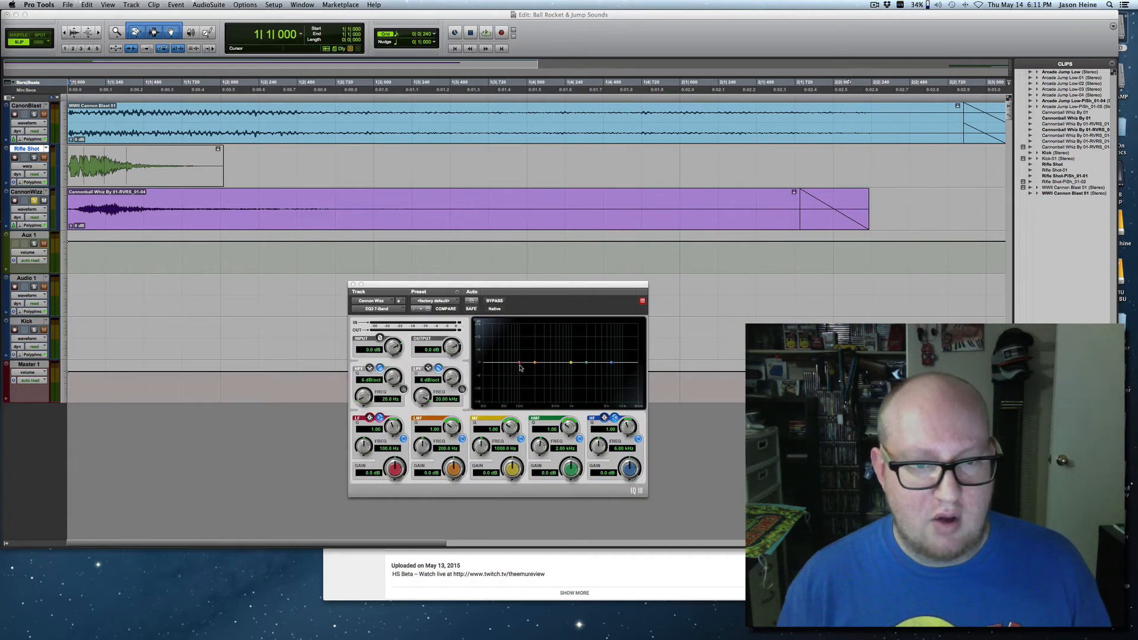
On the Cannon Wizz EQ3 7-Band, cut the low band to -12.0 dB and boost the high band to 4.0 dB during playback.
drag(520, 364, 526, 408)
key(space)
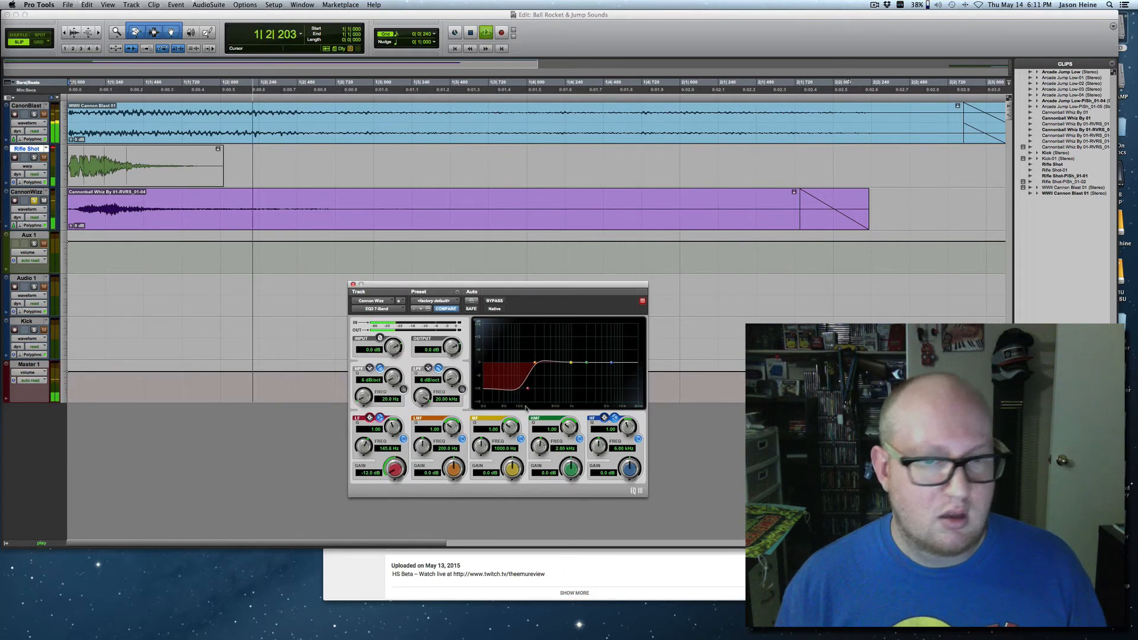
drag(611, 362, 591, 359)
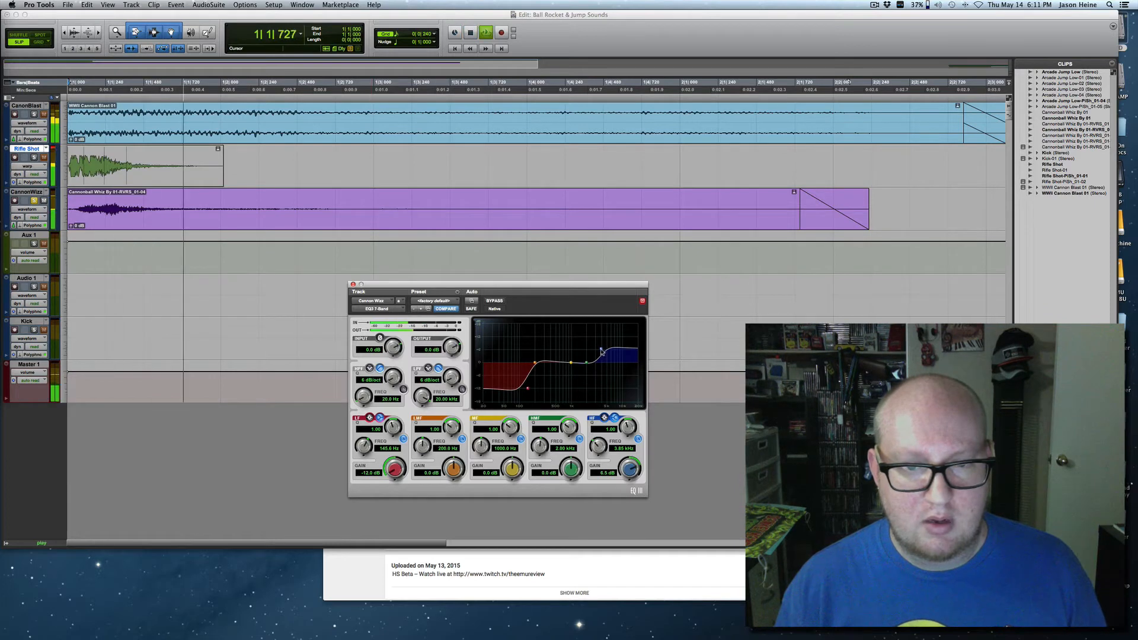
key(space)
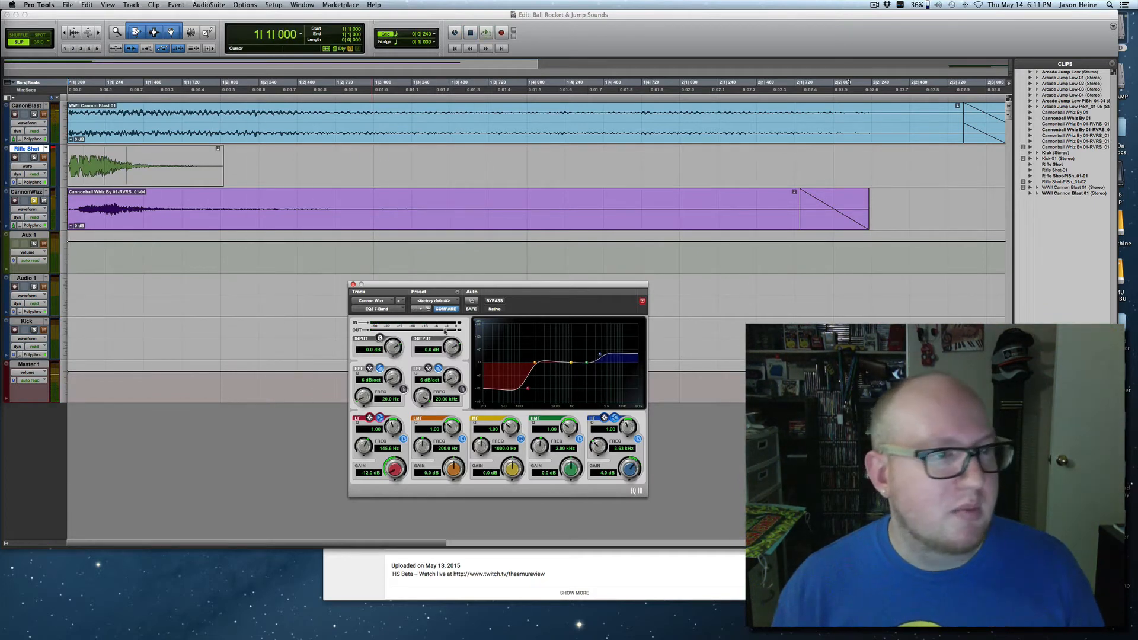
Add the CanonBlast track to the solo and play it together with the Cannon Wizz track.
click(34, 114)
key(space)
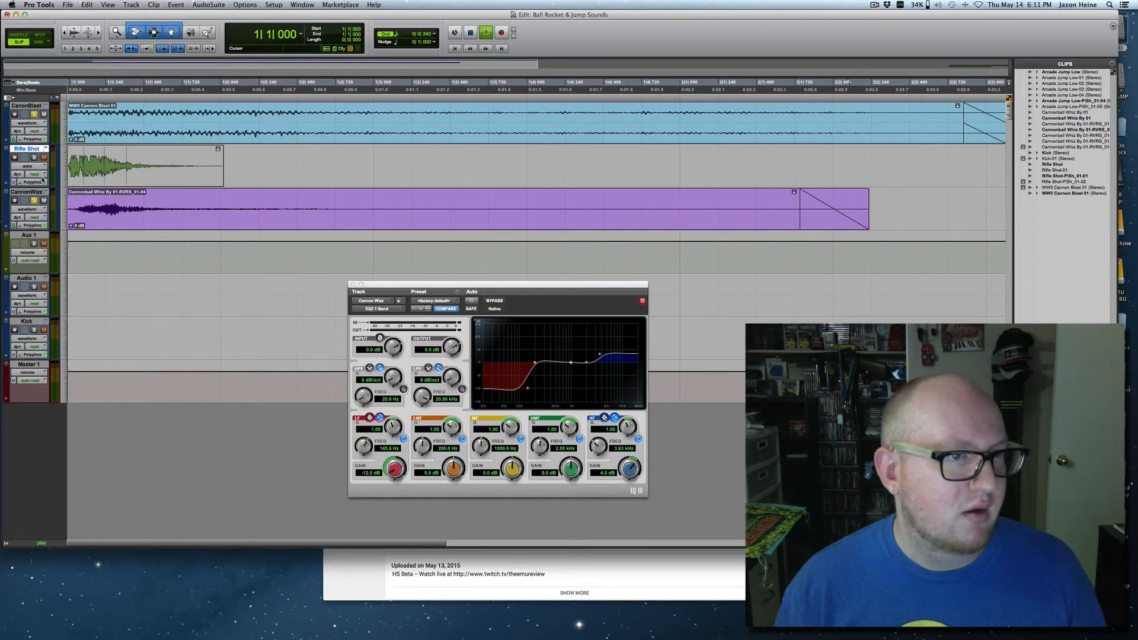
key(space)
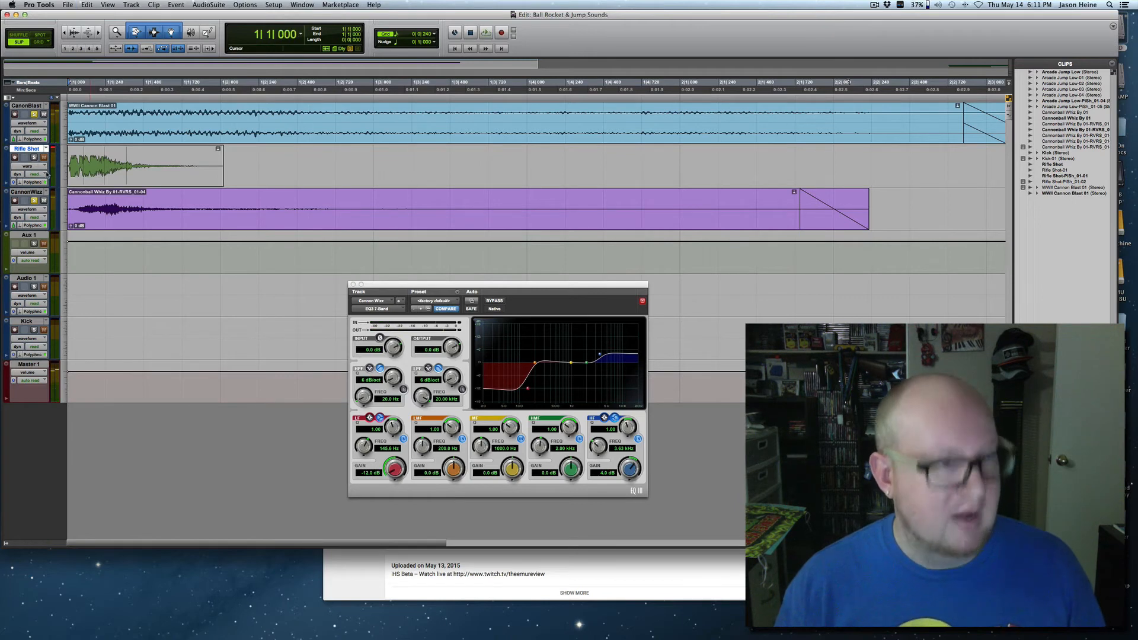
On the Cannon Wizz EQ, cut the mid band to -10.2 dB at 200 Hz, boost the high-mid band to 3.4 dB, and audition the blend.
drag(586, 363, 544, 374)
key(space)
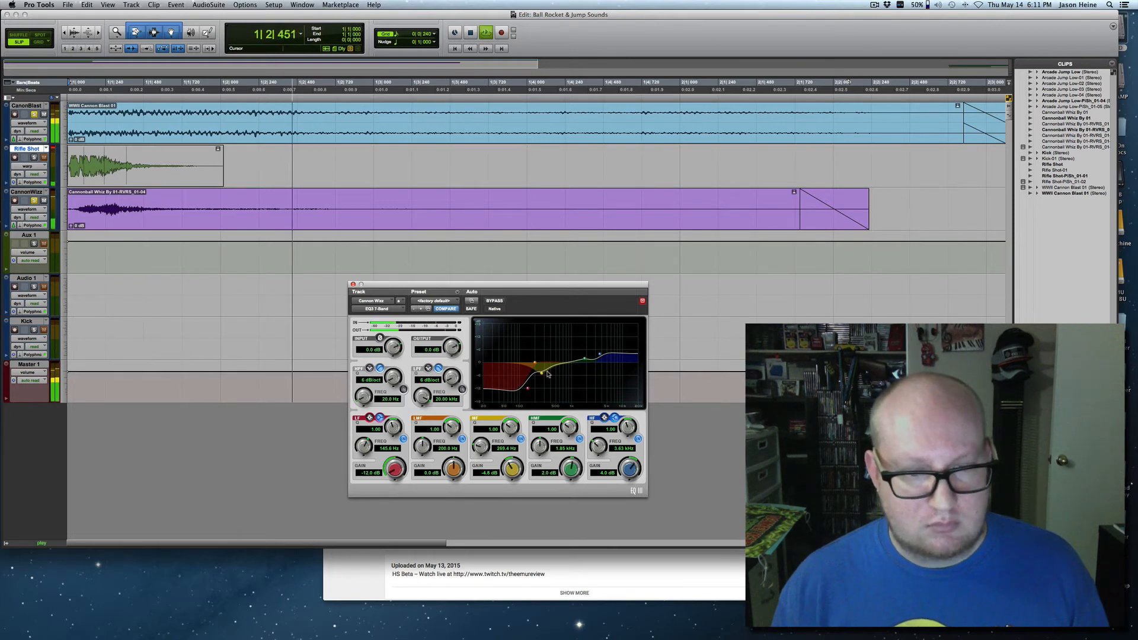
key(space)
drag(540, 376, 535, 387)
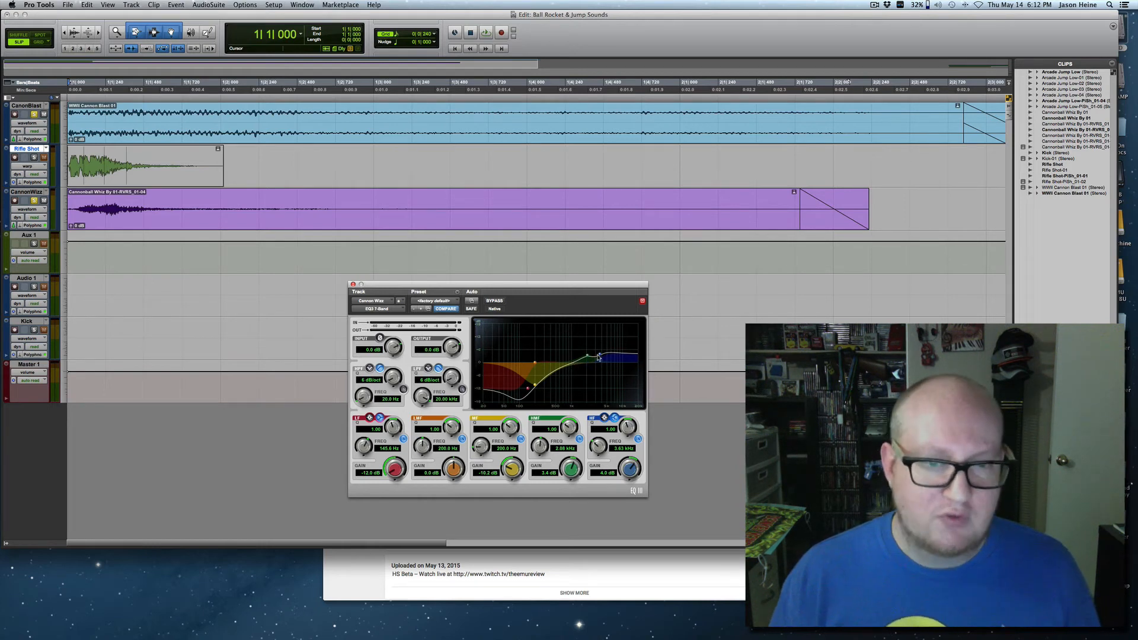
key(space)
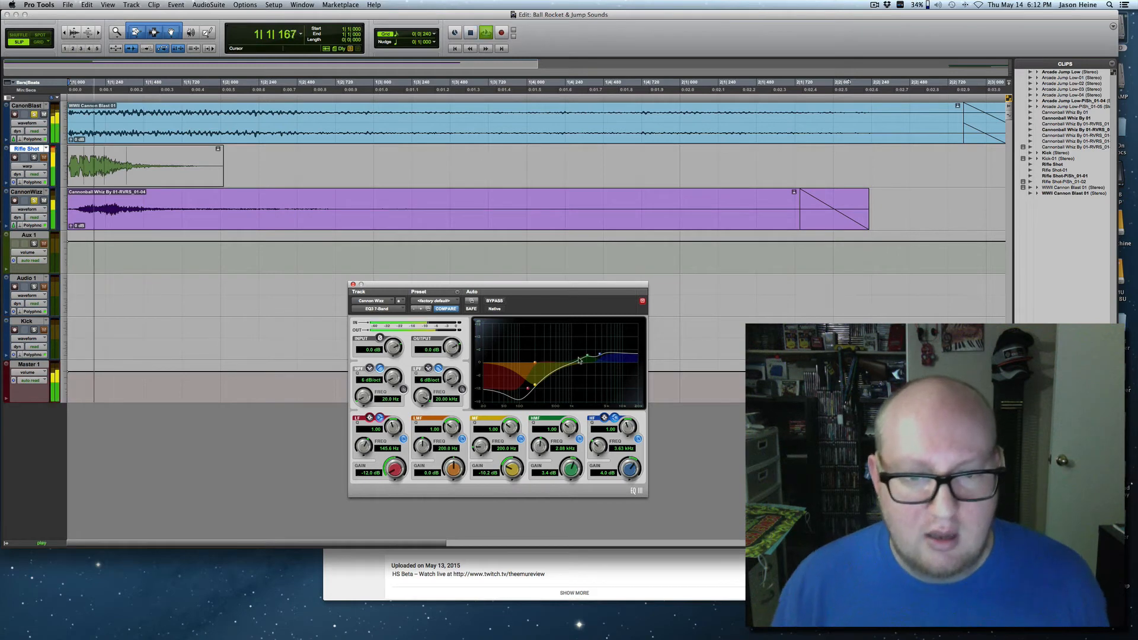
key(space)
key(space)
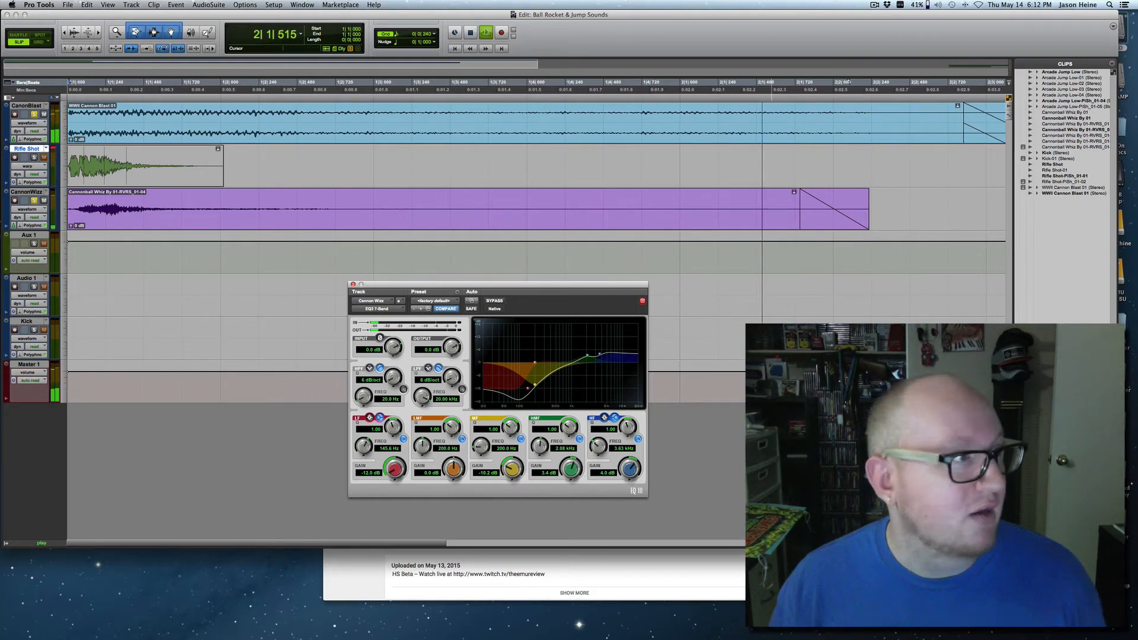
Compare the soloed blast and whiz layers with the Cannon Wizz EQ active, bypassed and active again.
key(space)
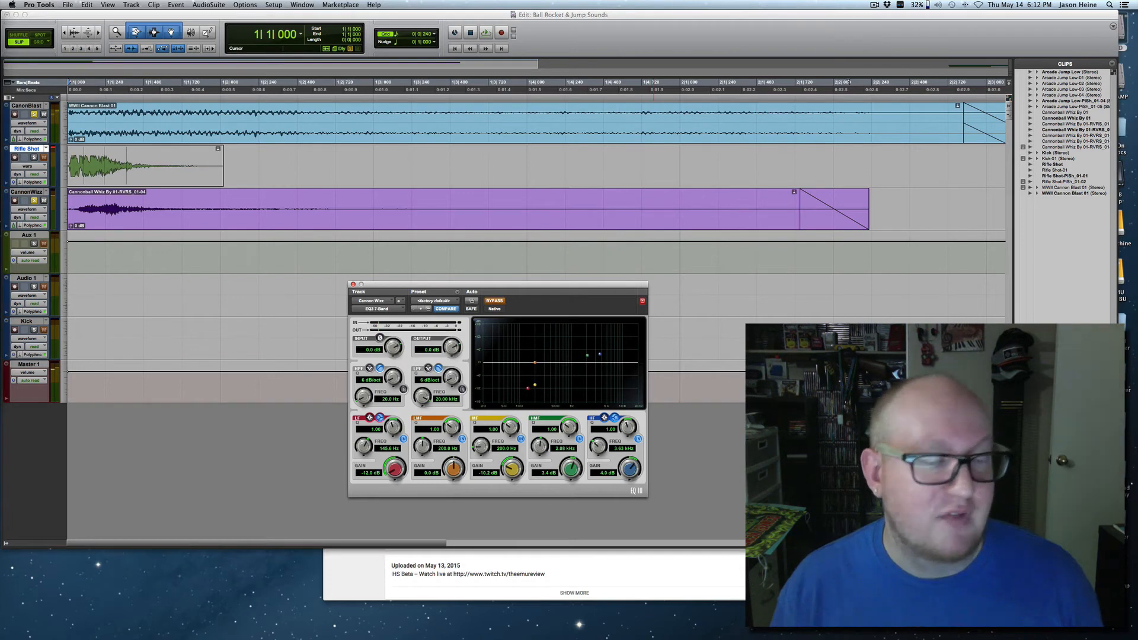
key(space)
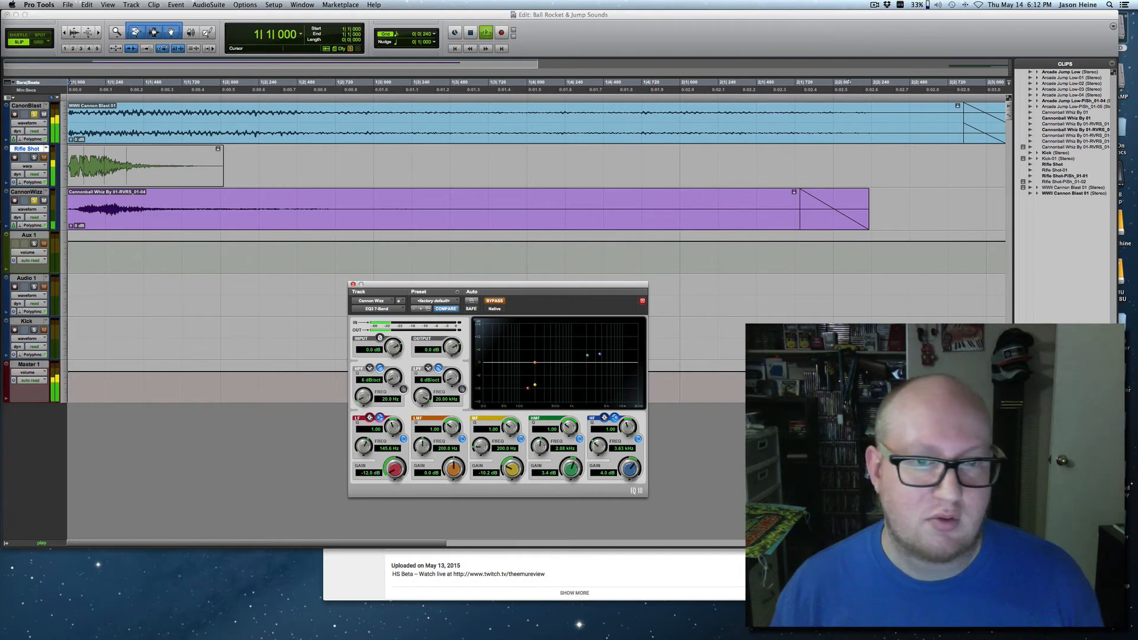
key(space)
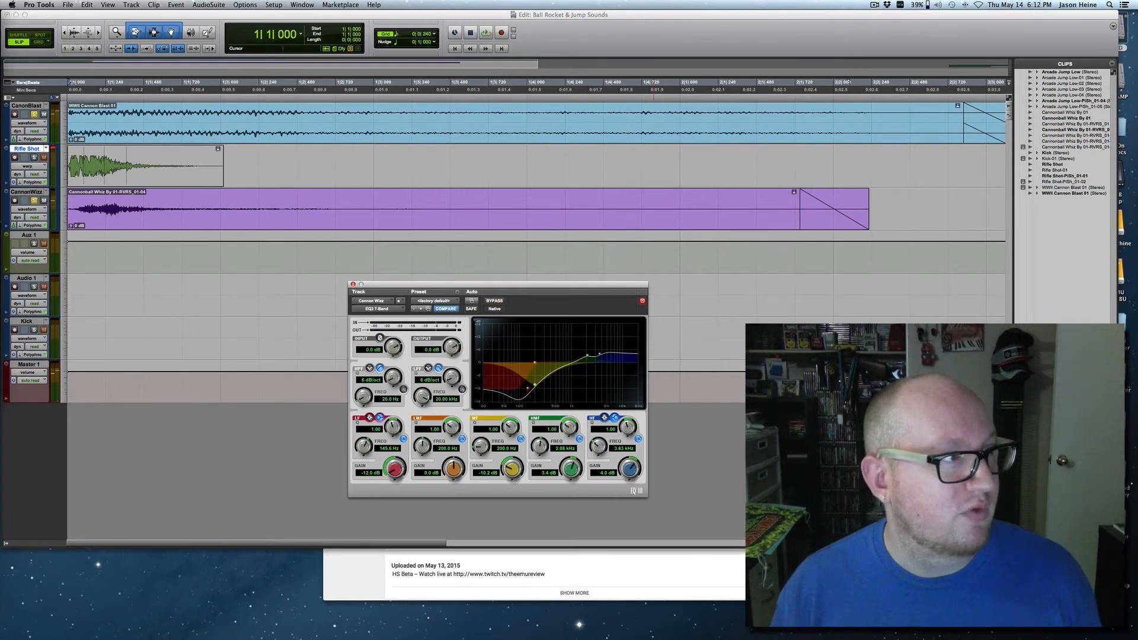
key(space)
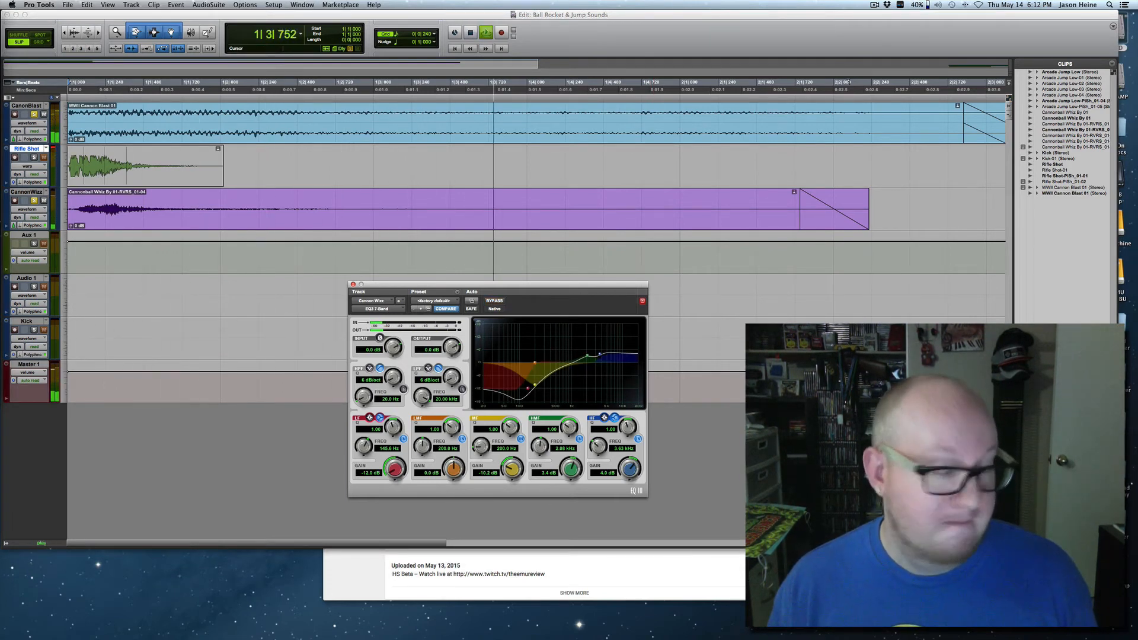
key(space)
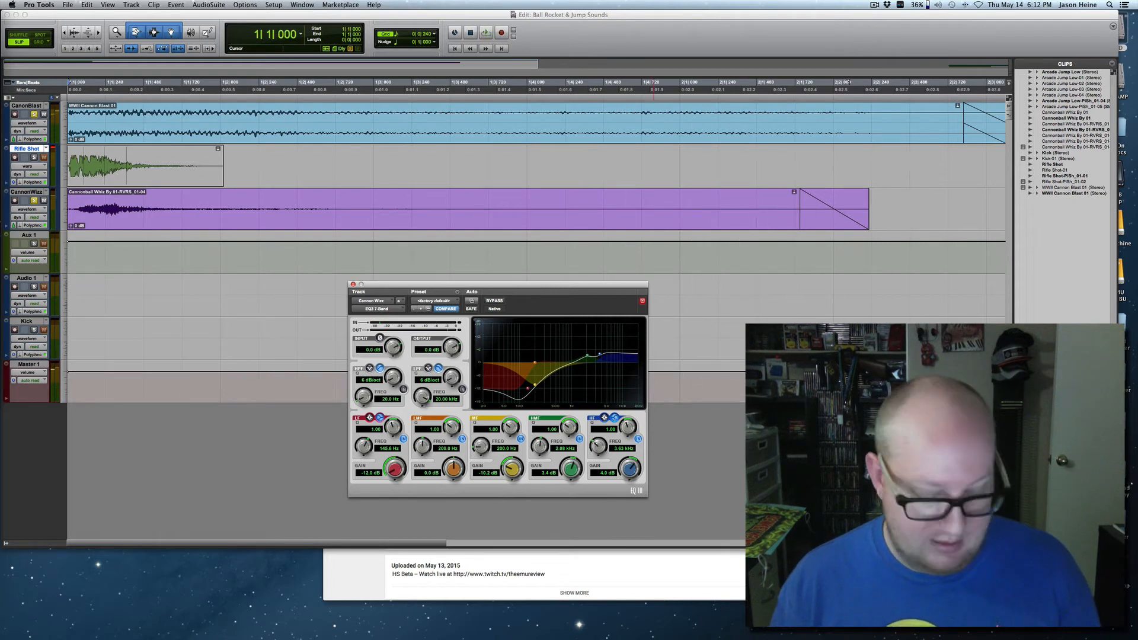
Add the Rifle Shot track to the solo and play all three sound layers together.
key(super+bracketleft)
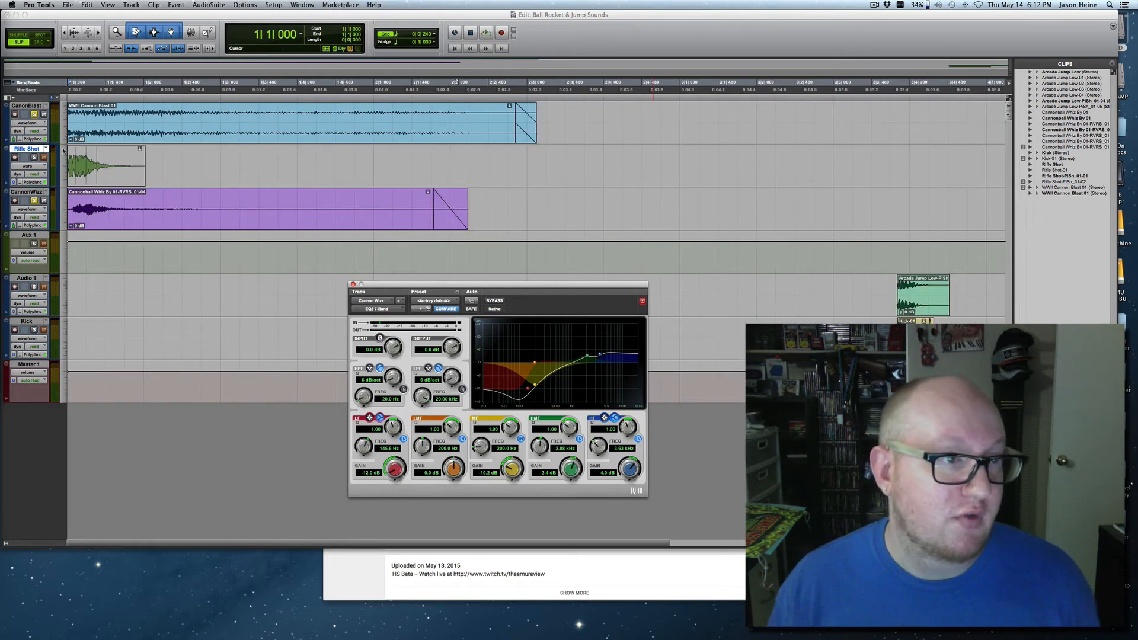
click(37, 160)
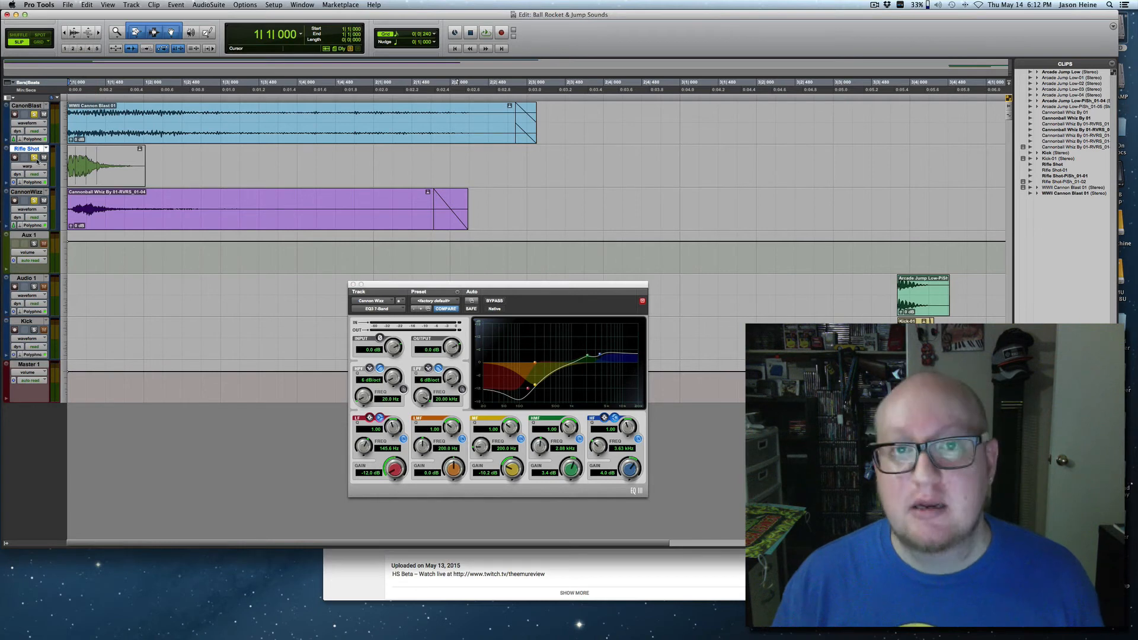
key(super+bracketleft)
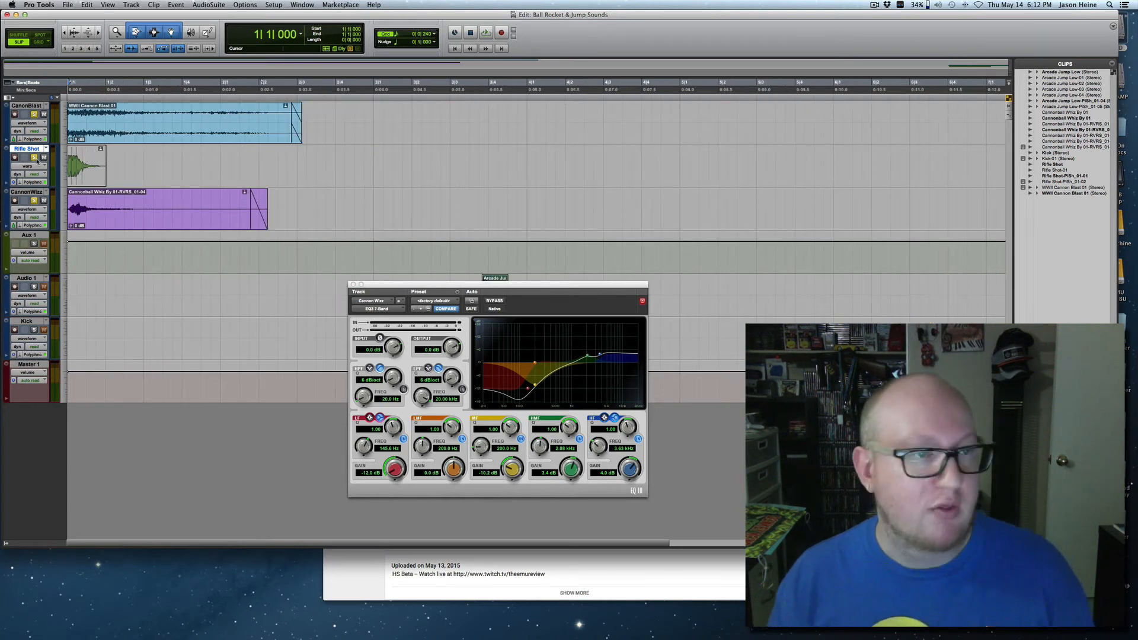
key(space)
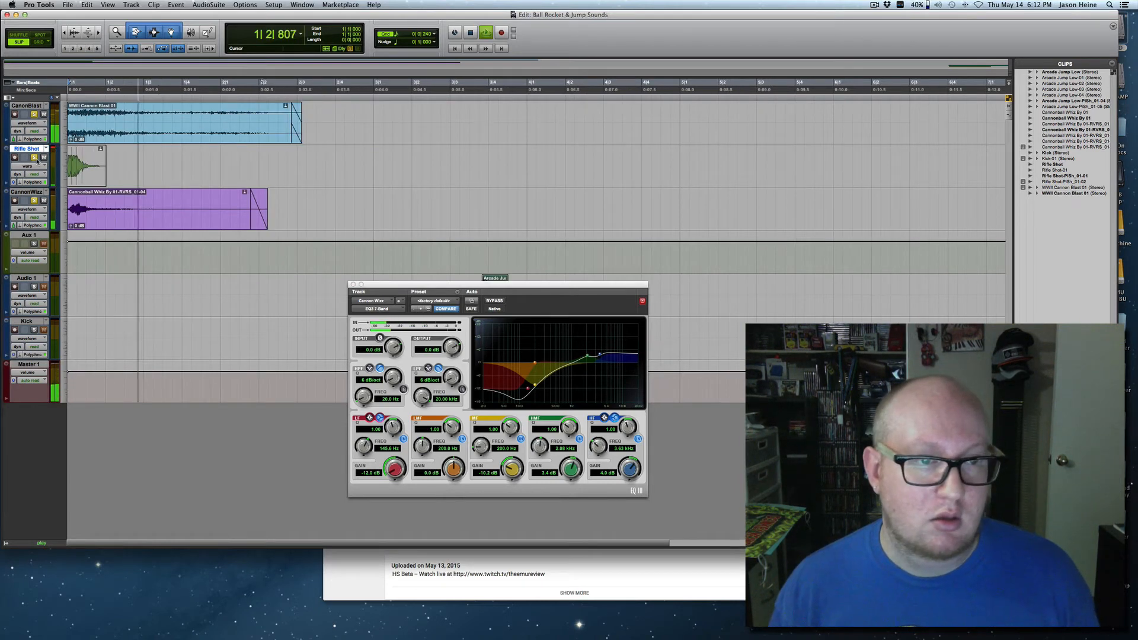
key(space)
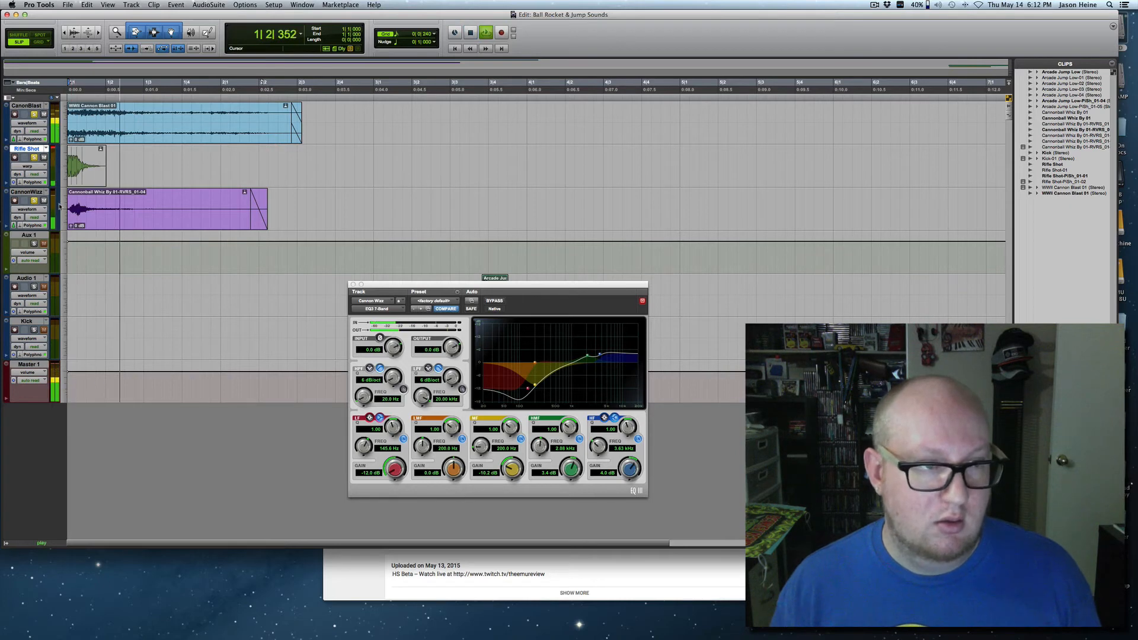
key(super+bracketright)
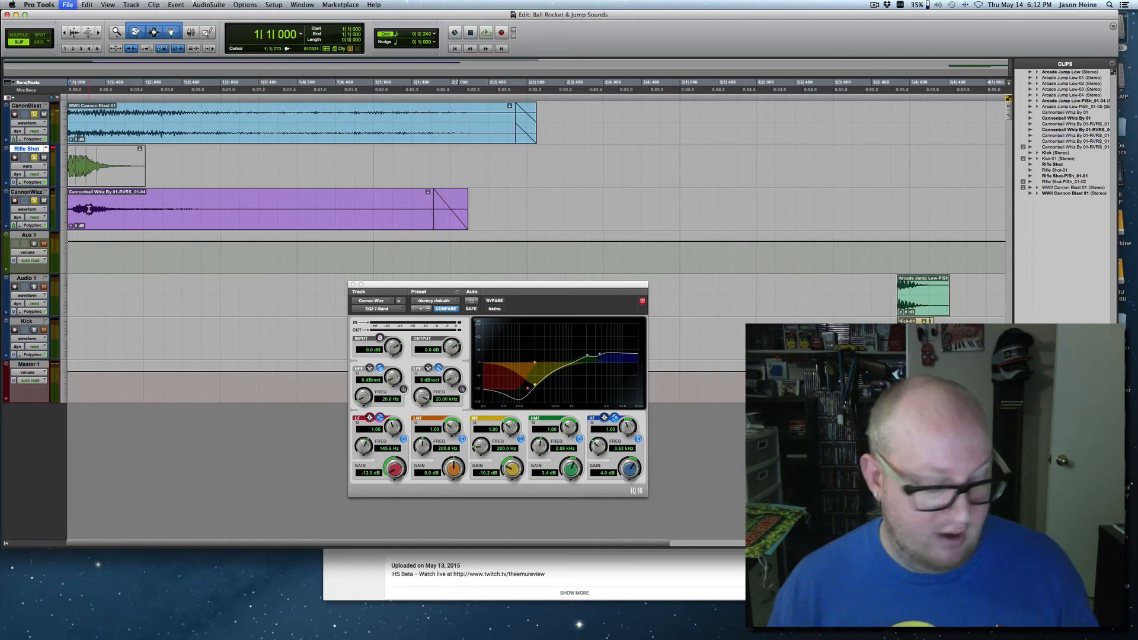
key(space)
key(space)
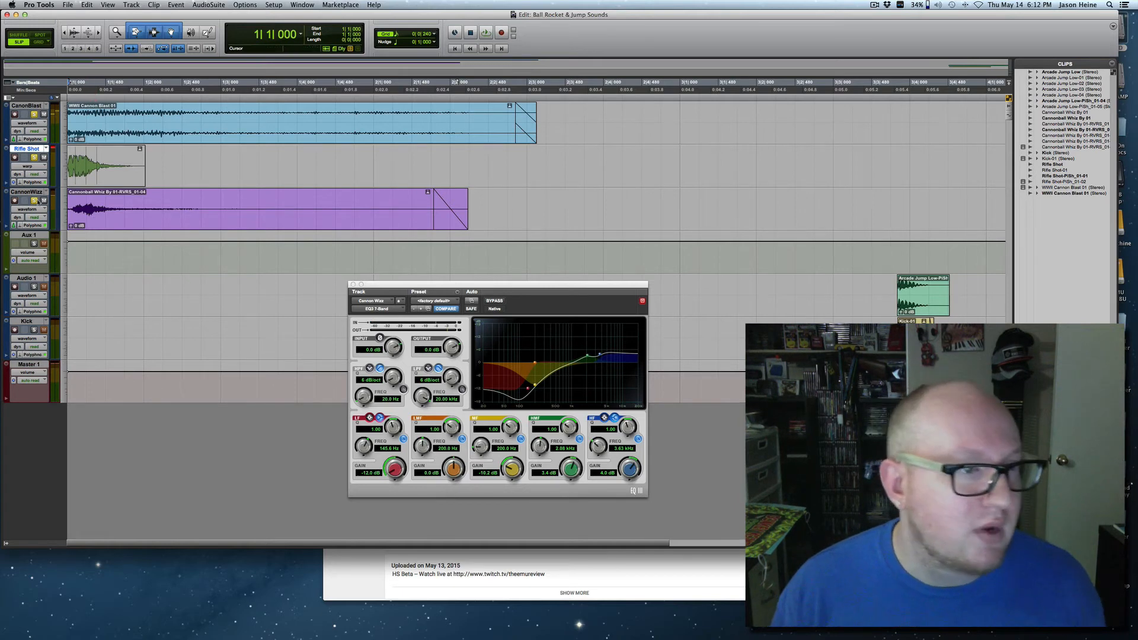
Shift the Cannon Wizz clip to start at 1|1|113 and play the three layers from the session start.
drag(95, 224, 160, 222)
key(super+bracketright)
key(super+bracketright)
key(super+bracketleft)
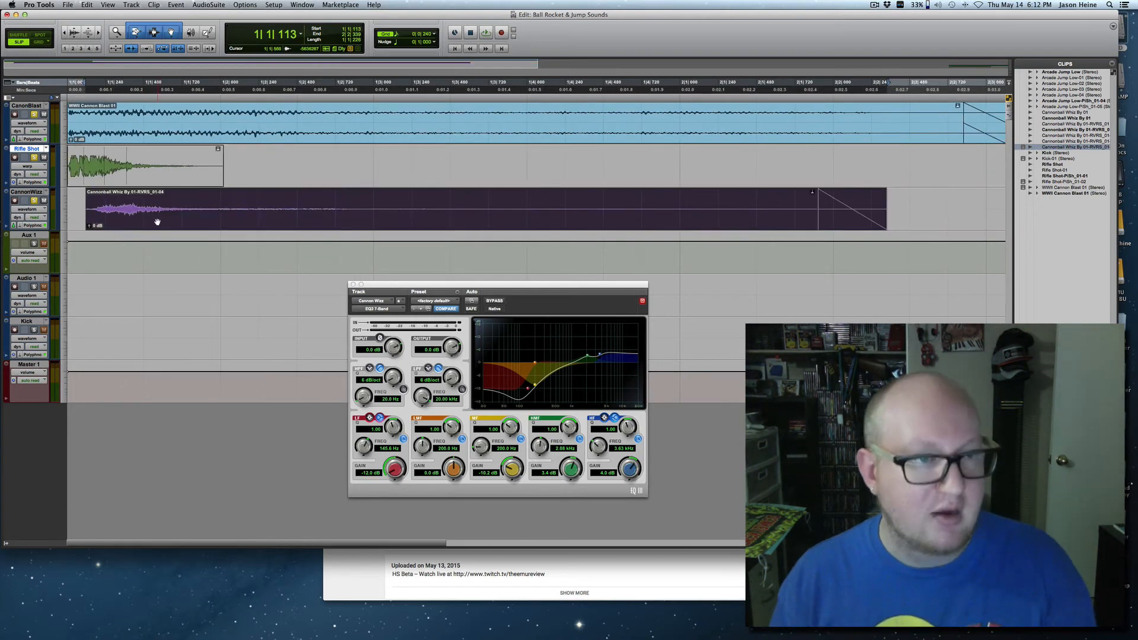
click(74, 198)
key(Return)
key(space)
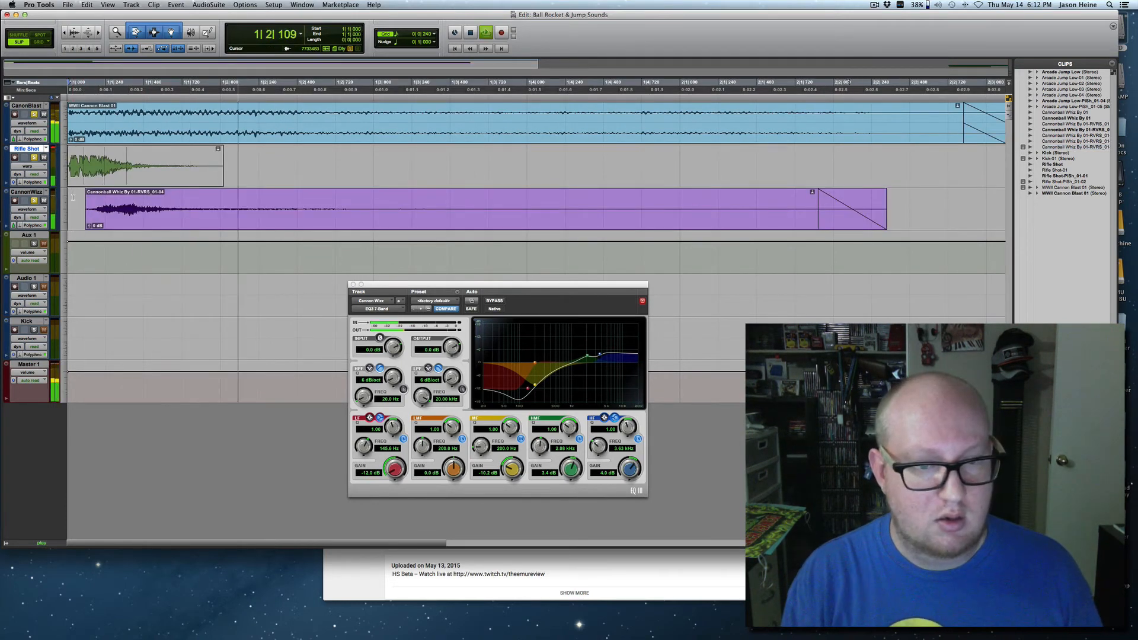
key(space)
Shift the Cannon Wizz clip to start at 1|1|177, save the session and play the layered sound.
drag(120, 219, 131, 219)
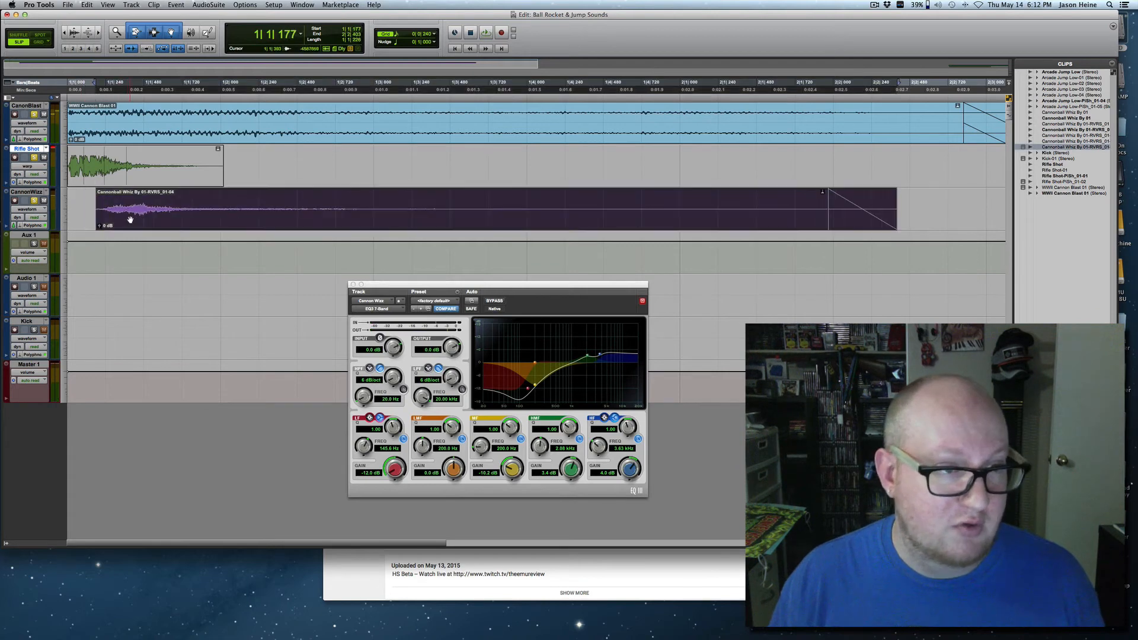
key(super+s)
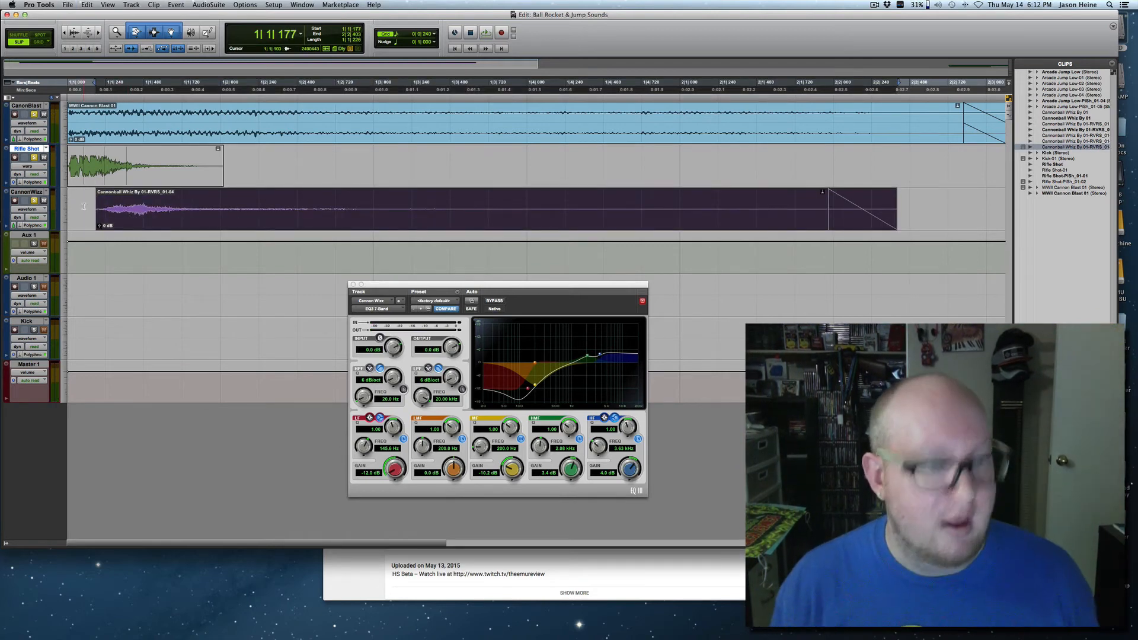
click(84, 206)
key(space)
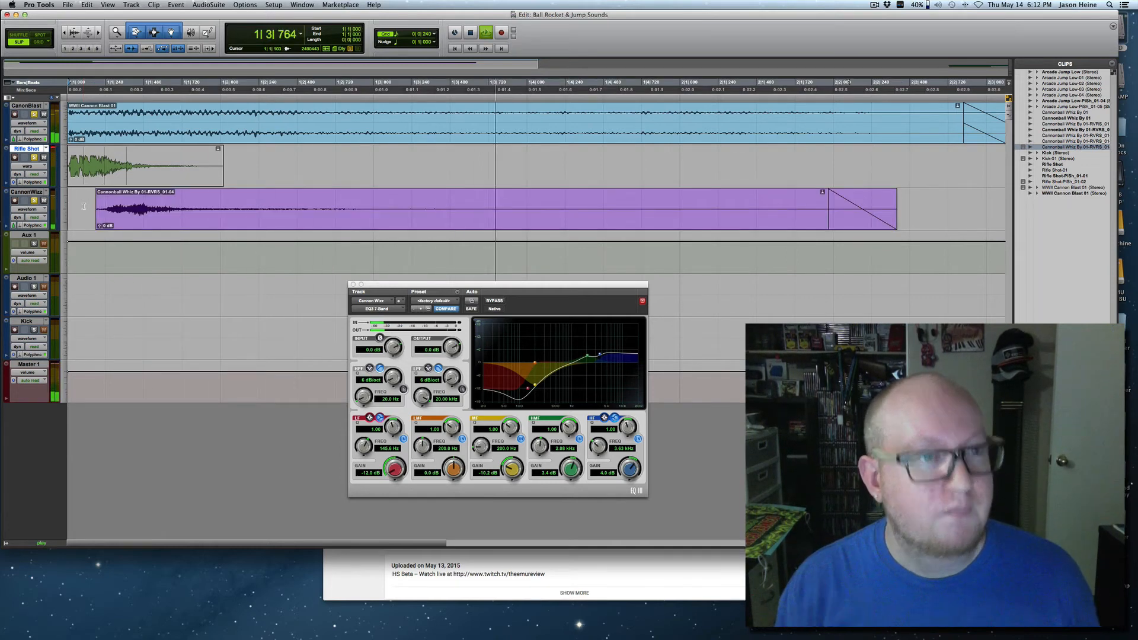
key(space)
Raise the clip gain of the Cannon Wizz clip and replay the layered sound several times.
drag(98, 226, 98, 222)
key(space)
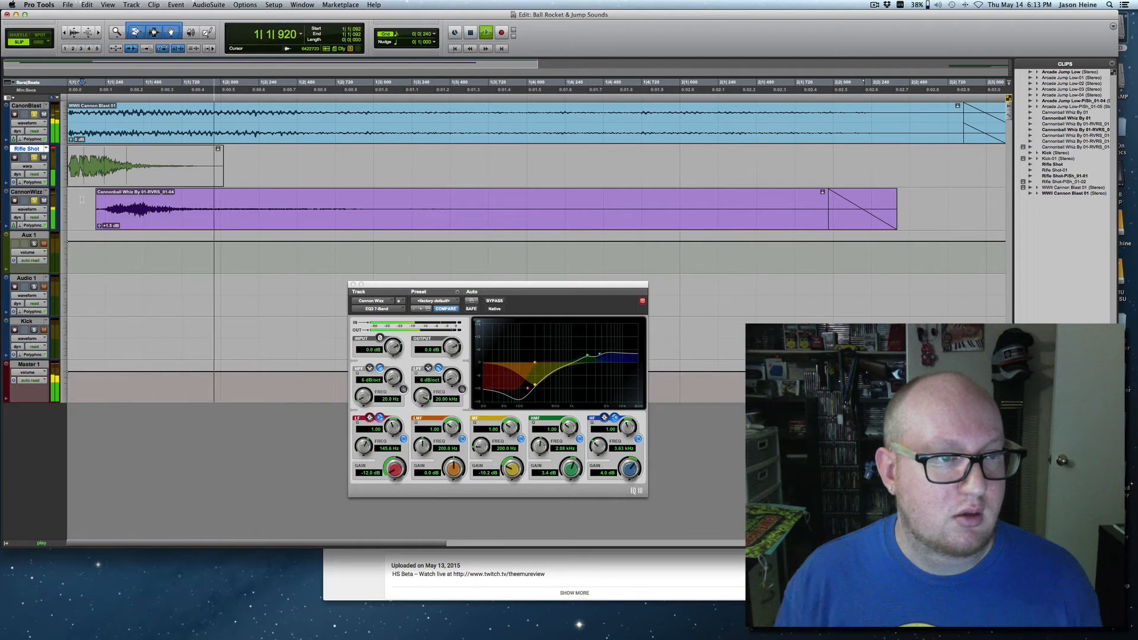
key(space)
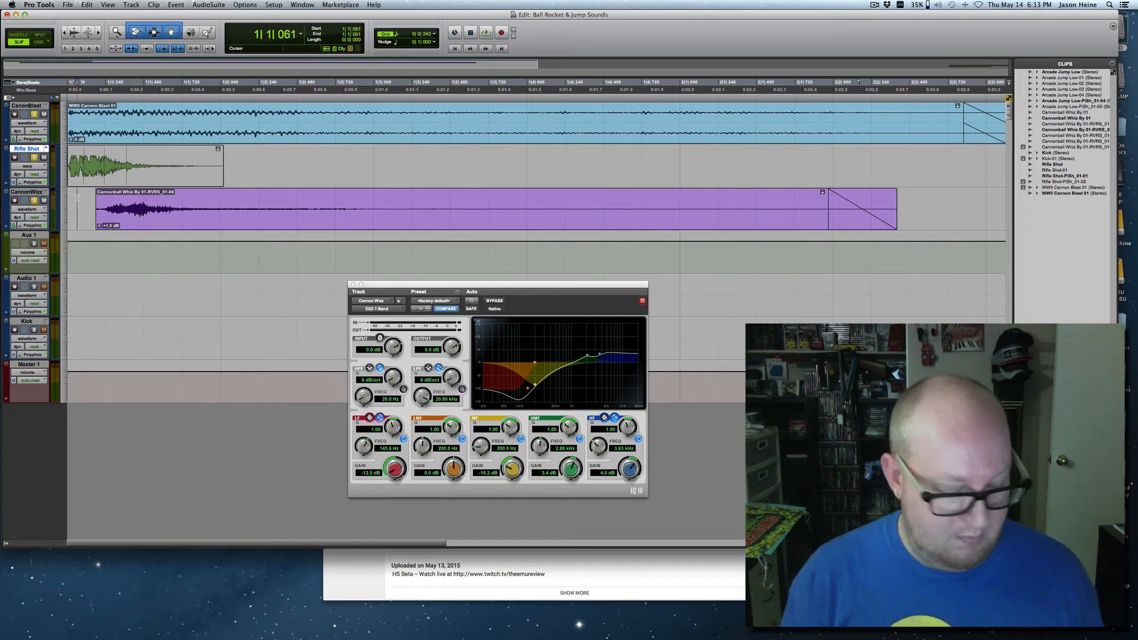
key(space)
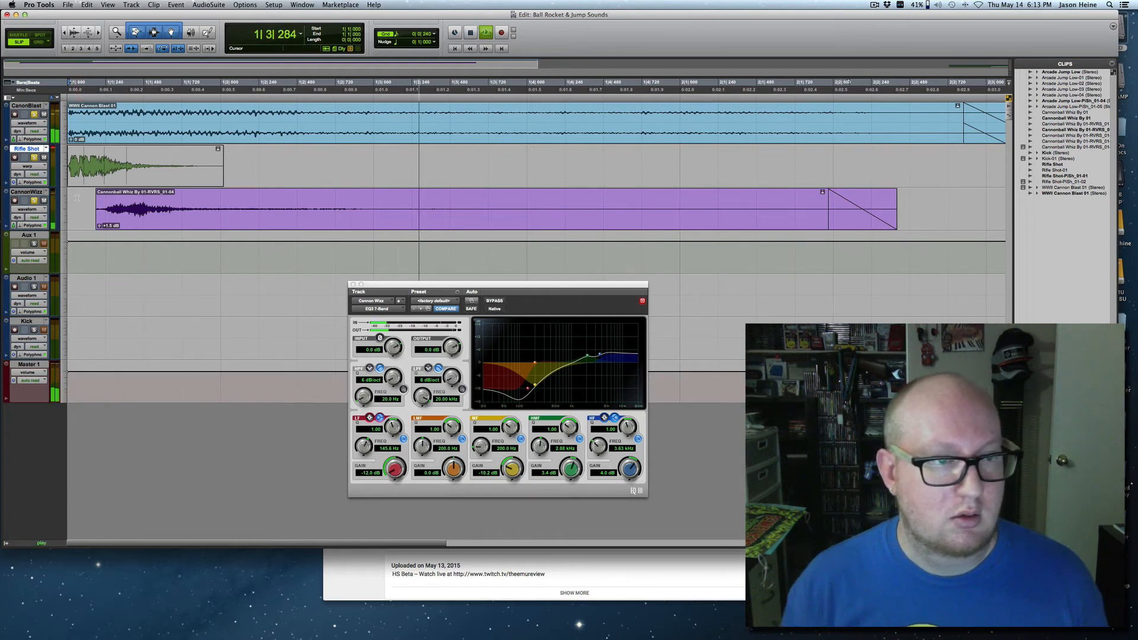
key(space)
key(space)
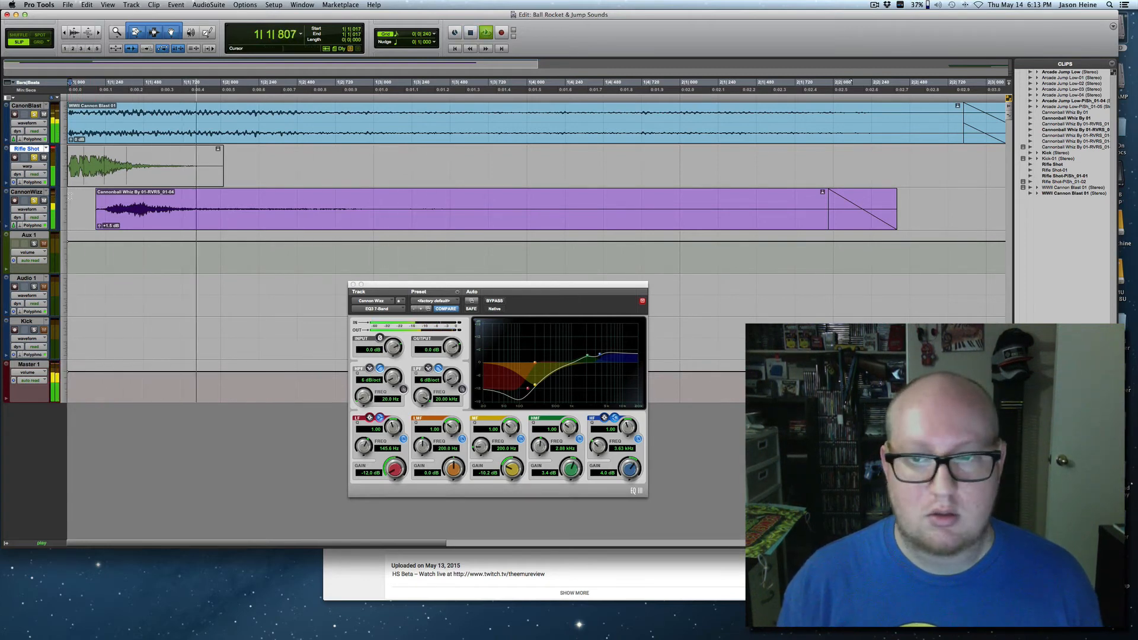
key(space)
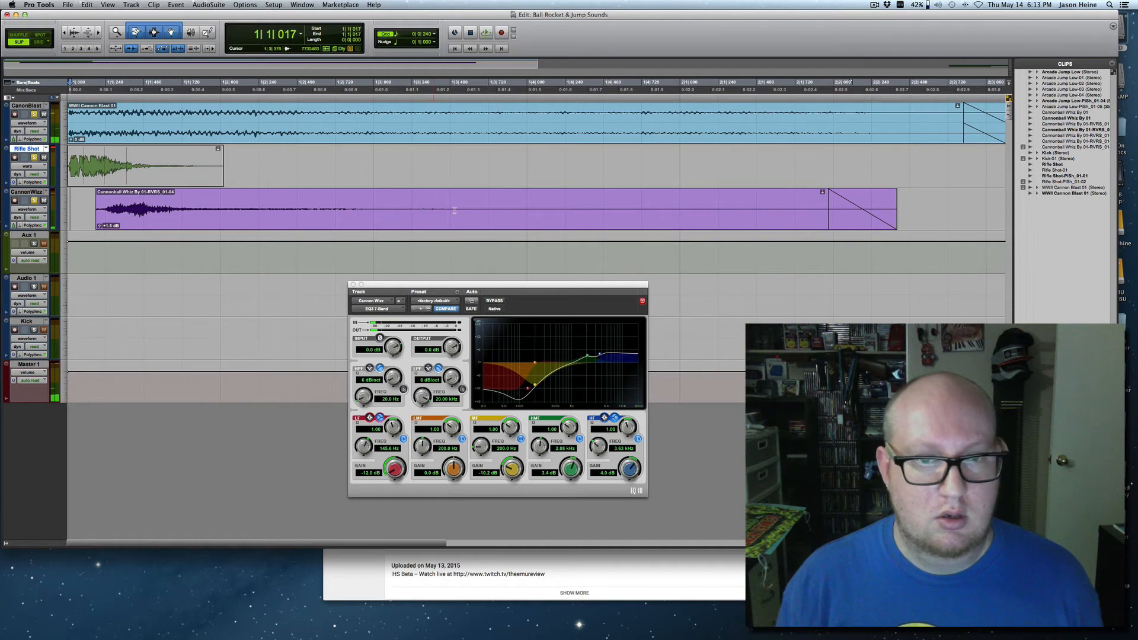
Switch the Cannon Wizz track to warp view, stretch its clip longer and play the layered sound.
click(37, 211)
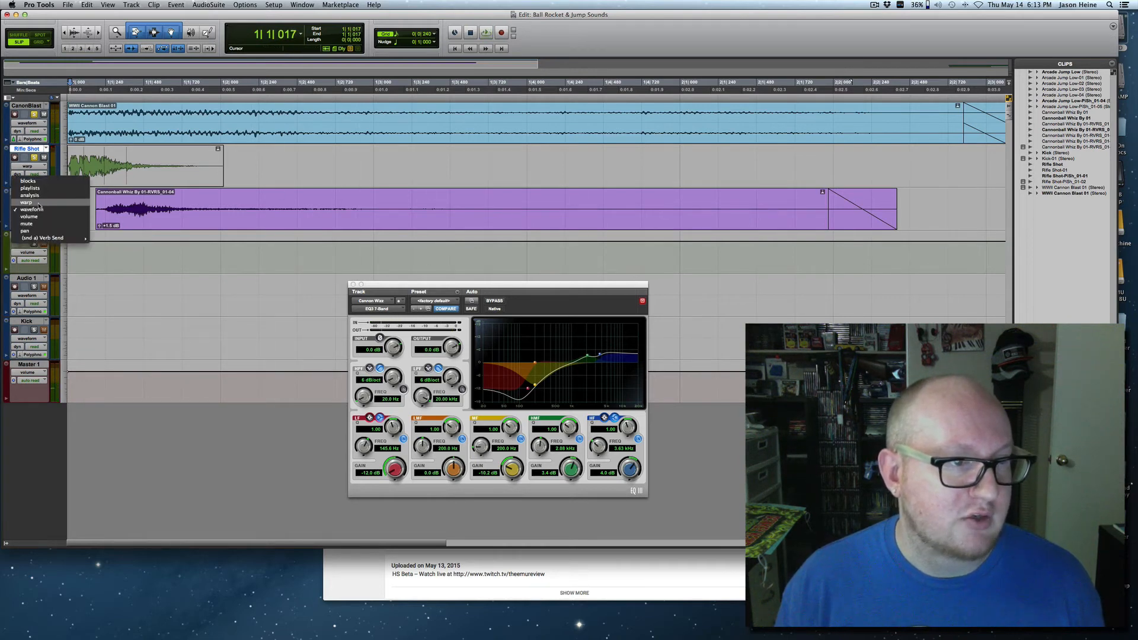
click(32, 220)
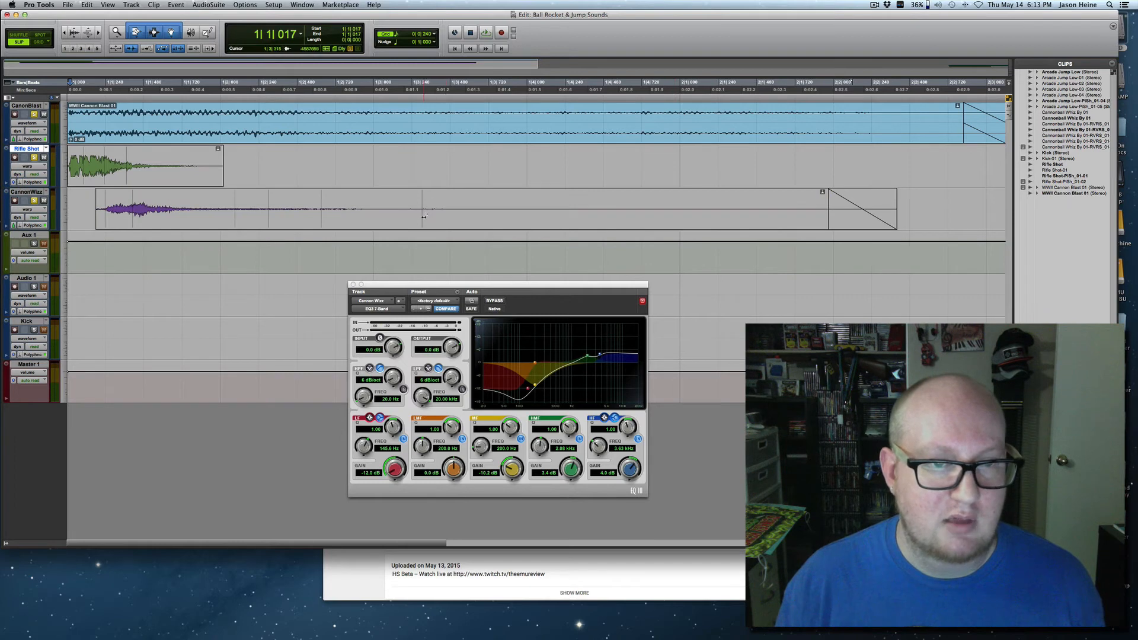
mouse_move(424, 216)
mouse_down()
mouse_move(564, 216)
mouse_move(522, 217)
mouse_up()
key(space)
key(space)
key(space)
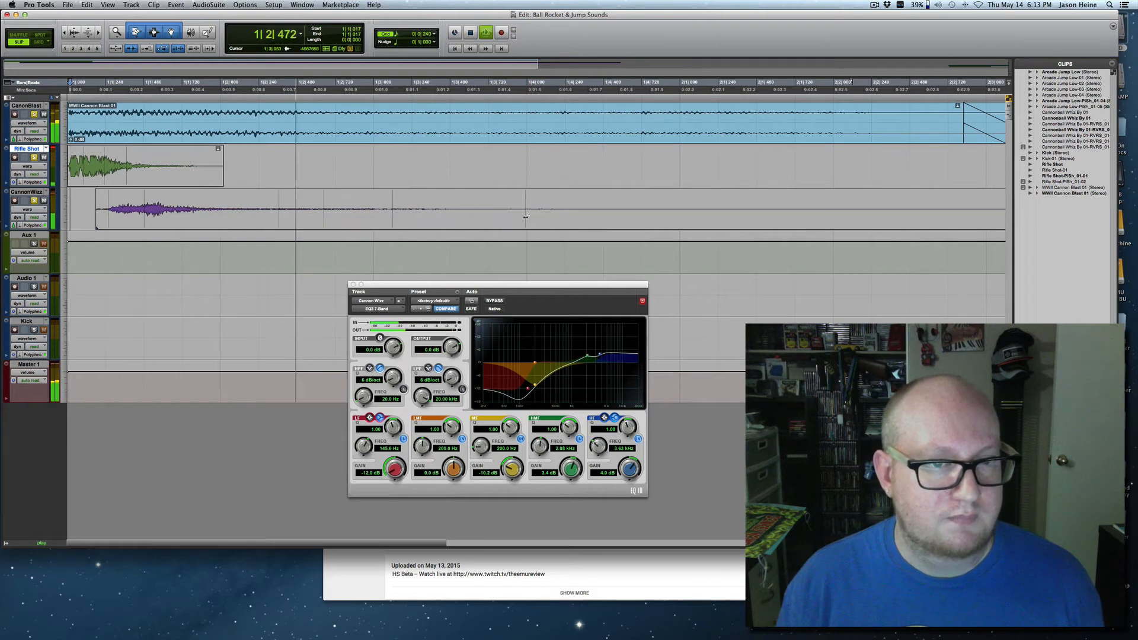
key(space)
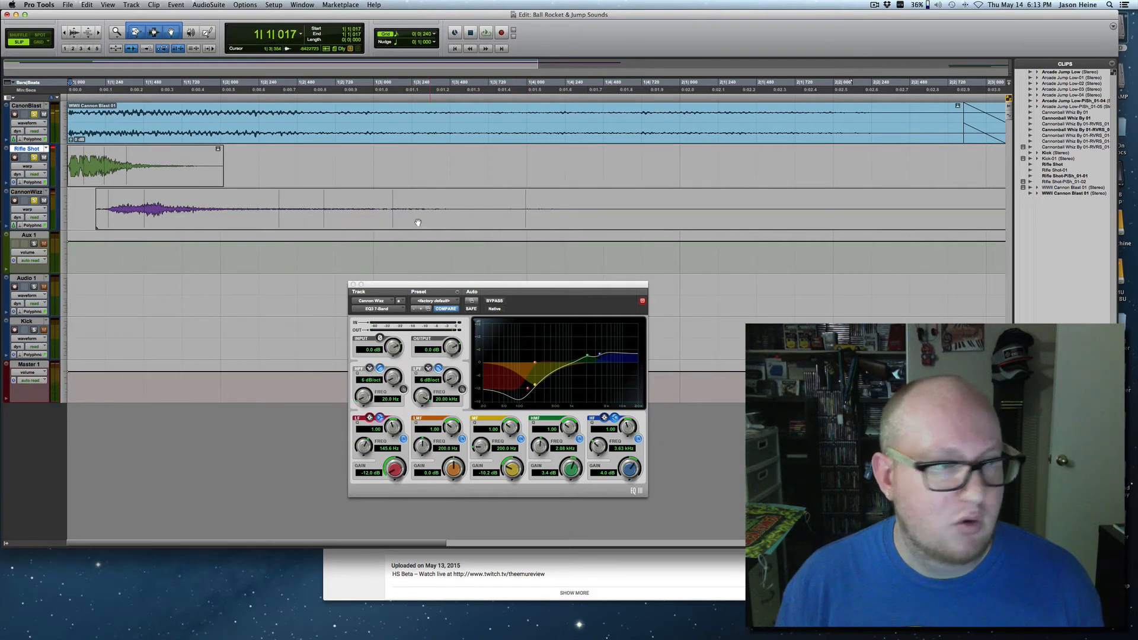
Shift the Cannon Wizz clip to start at 1|1|118 and play the layers from the session start.
drag(177, 218, 170, 218)
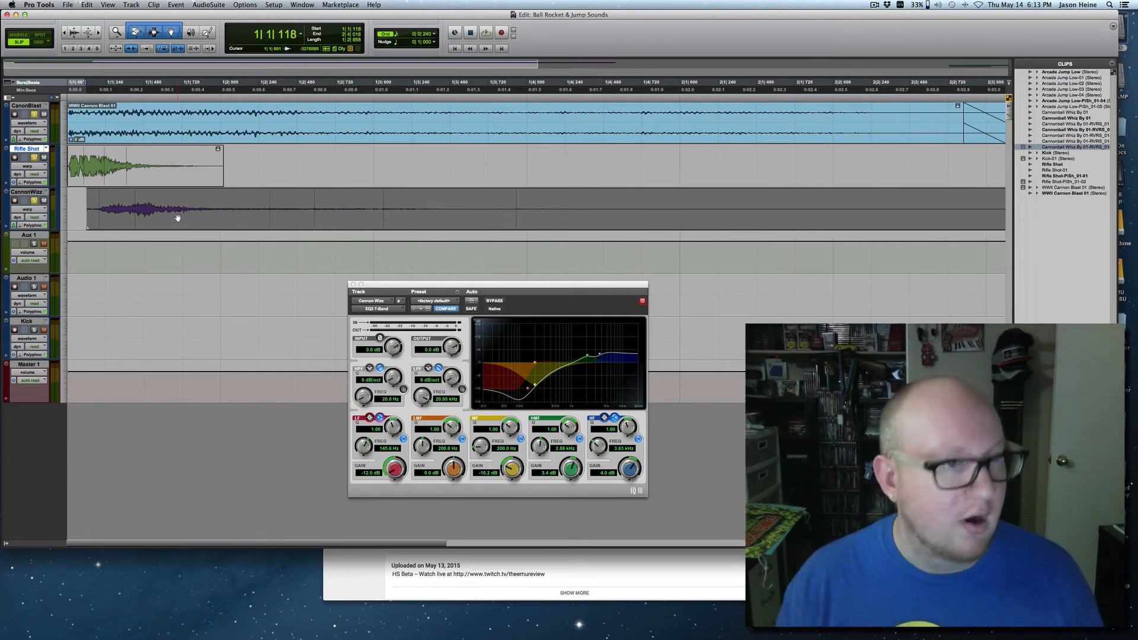
key(space)
key(space)
click(125, 212)
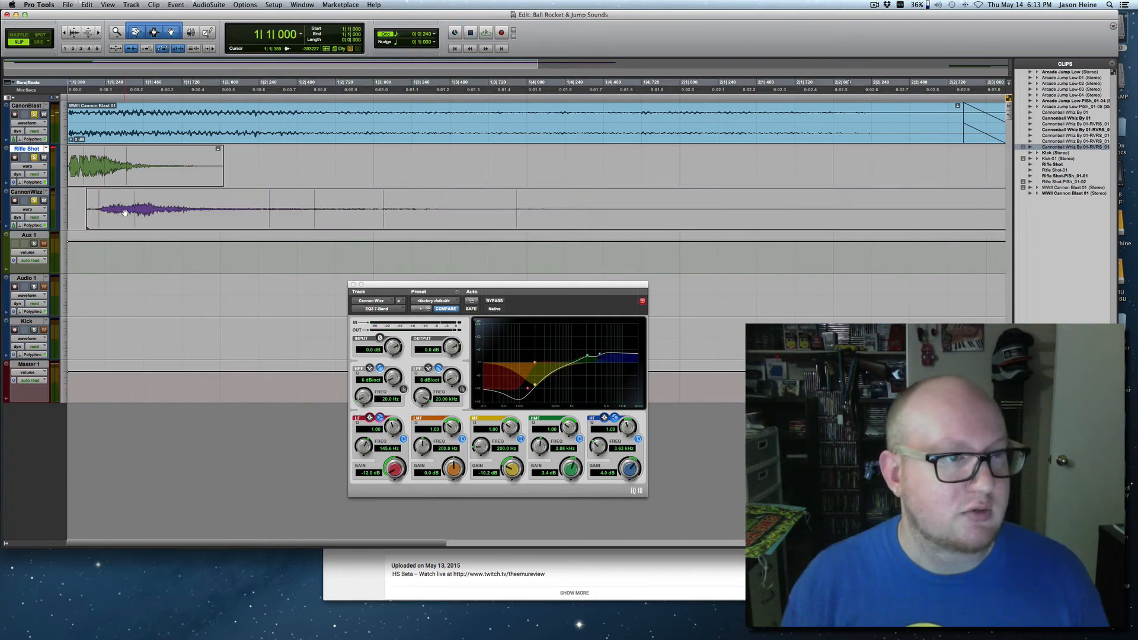
key(space)
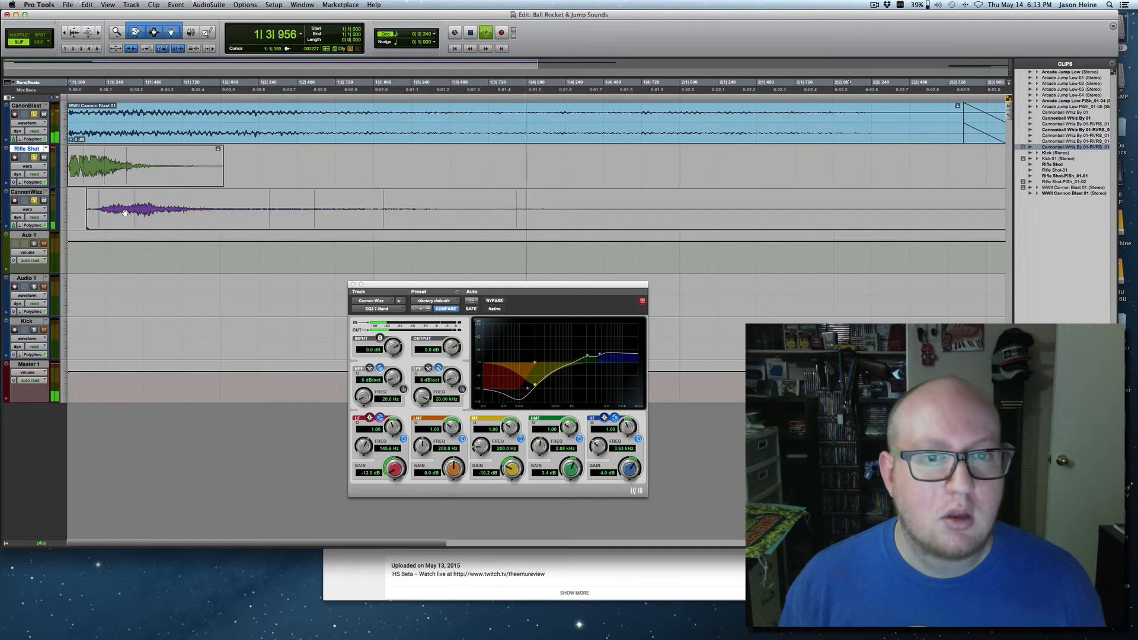
key(space)
Replay the layered sound from the session start to check the new whiz timing.
key(r)
key(r)
key(r)
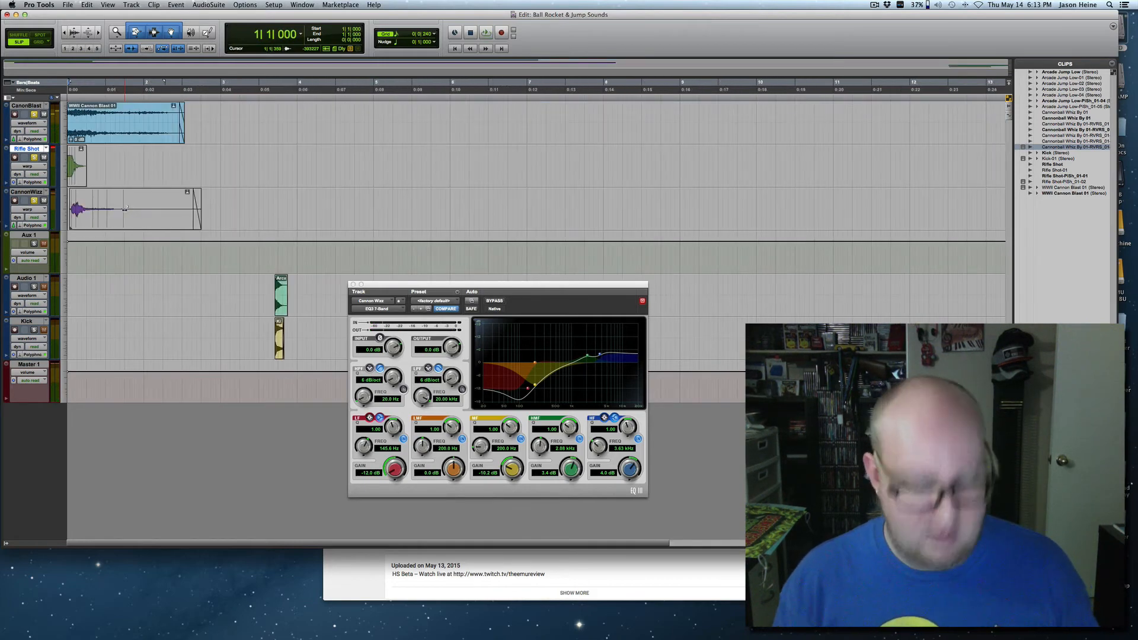
key(t)
key(t)
key(space)
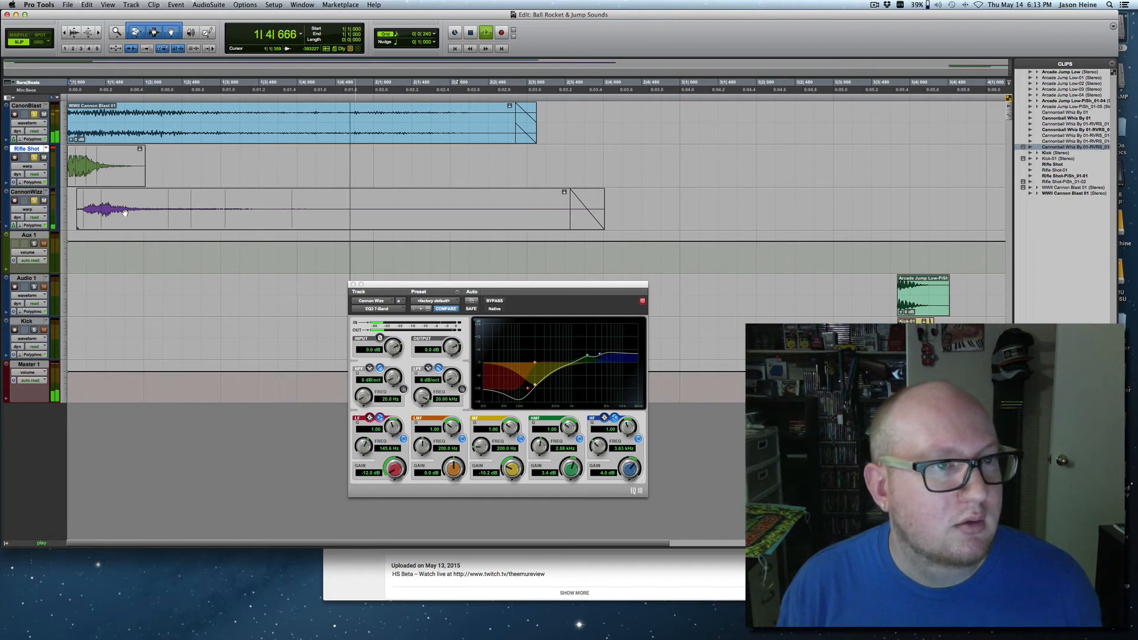
key(space)
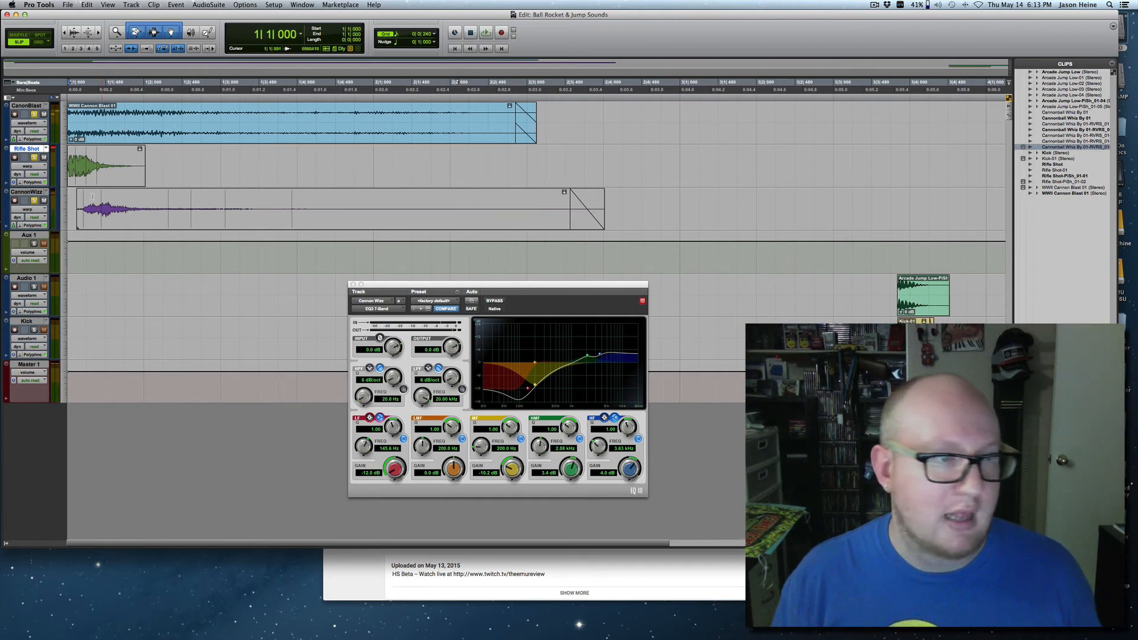
key(space)
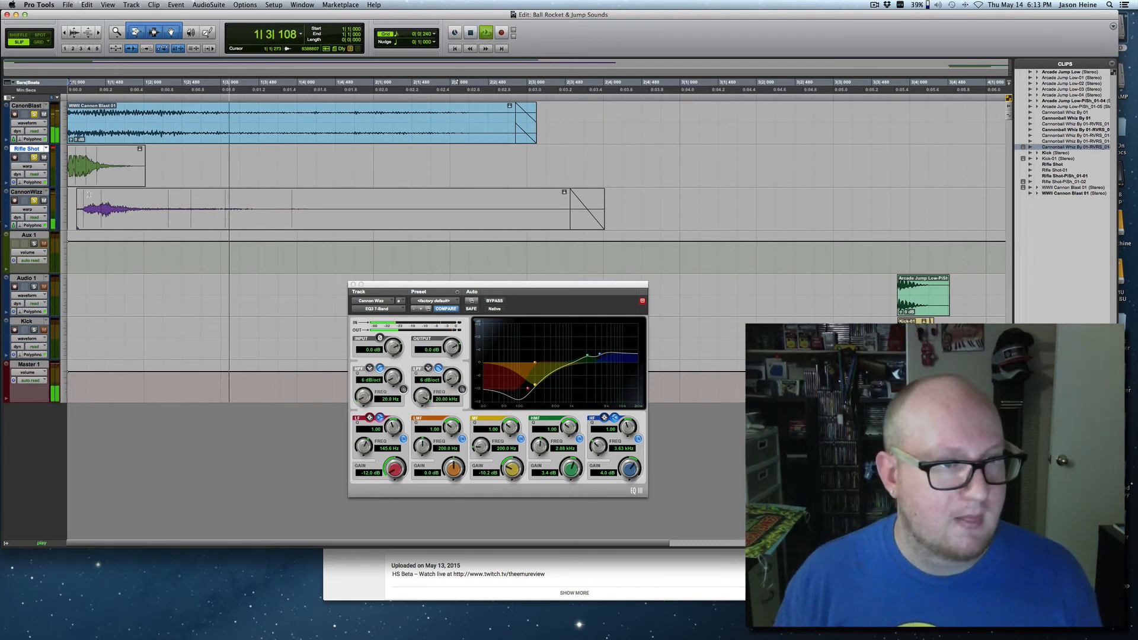
key(space)
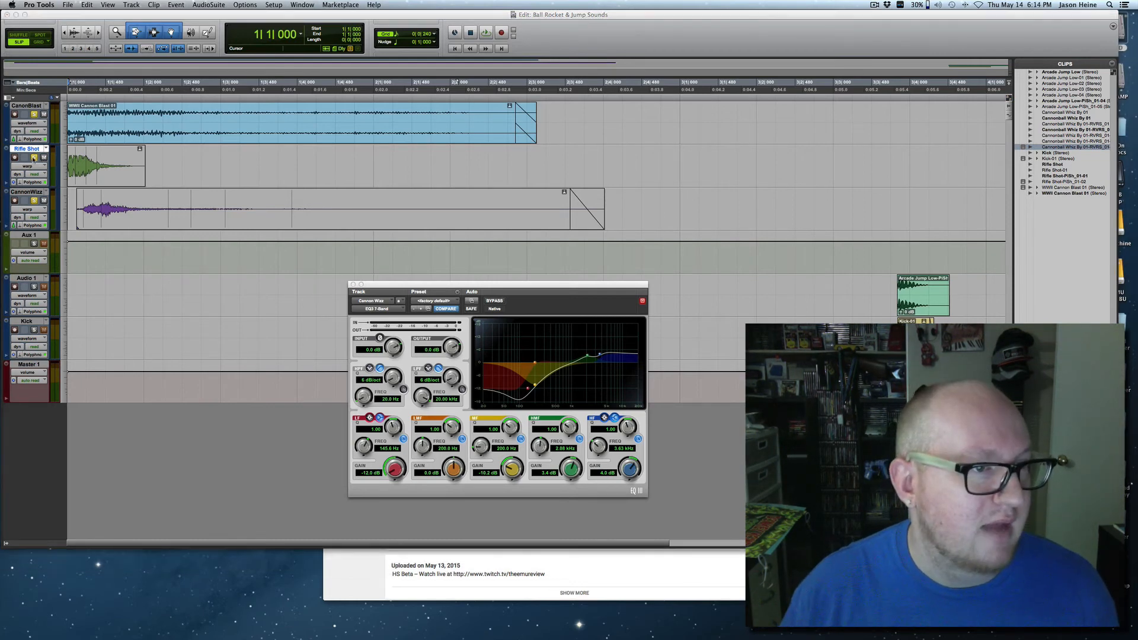
Solo the Canon Blast track together with Aux 1, save the session and play the blast layer twice.
click(35, 158)
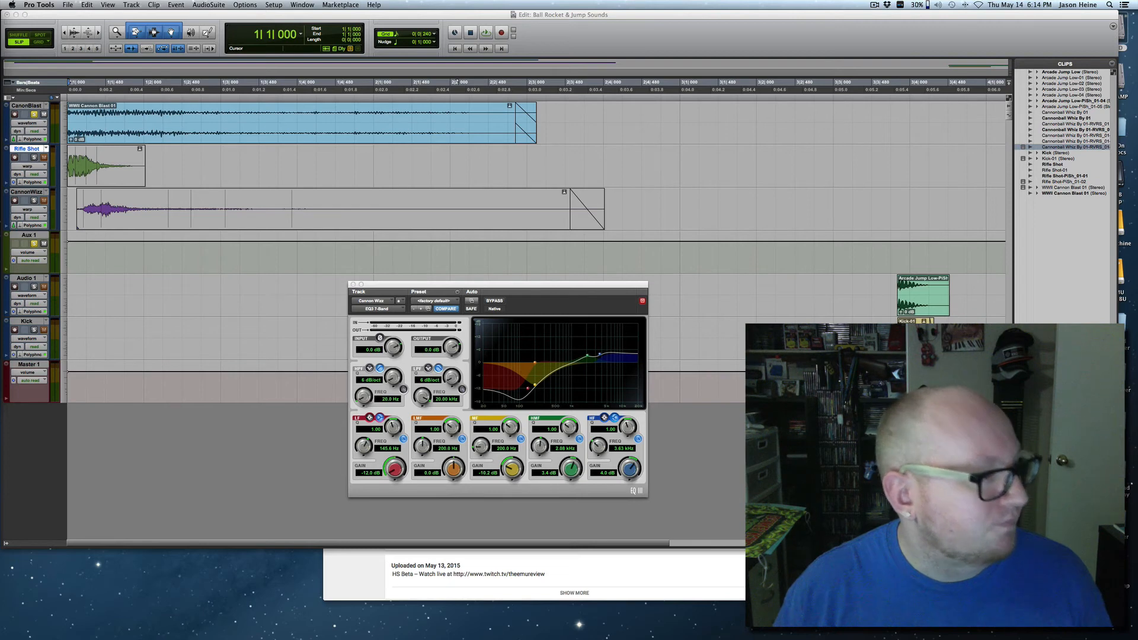
key(super+s)
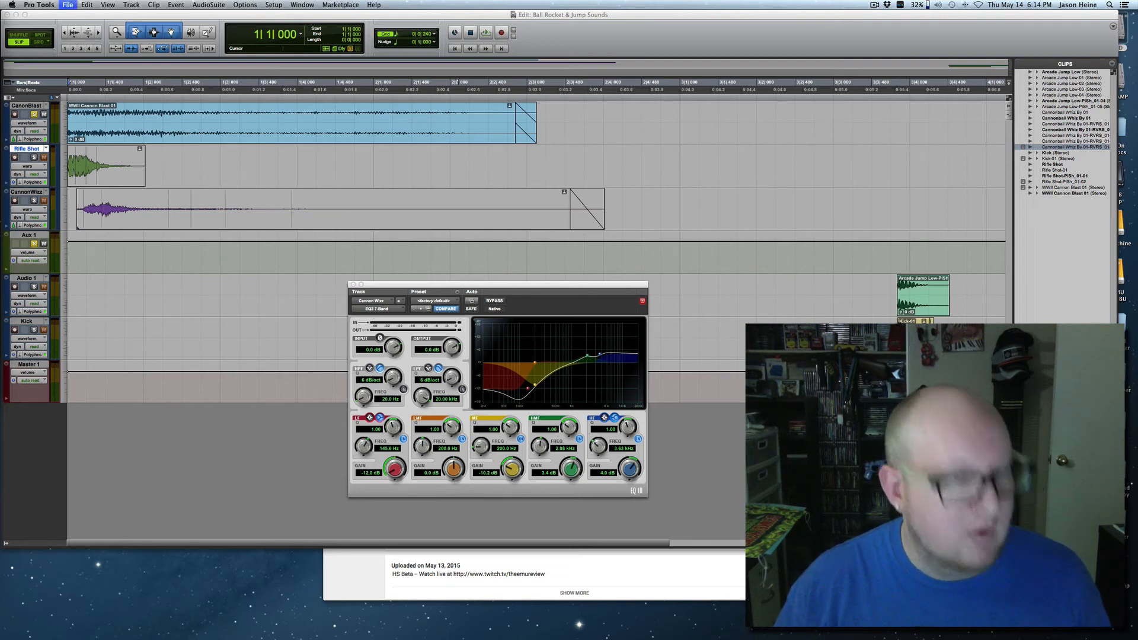
key(space)
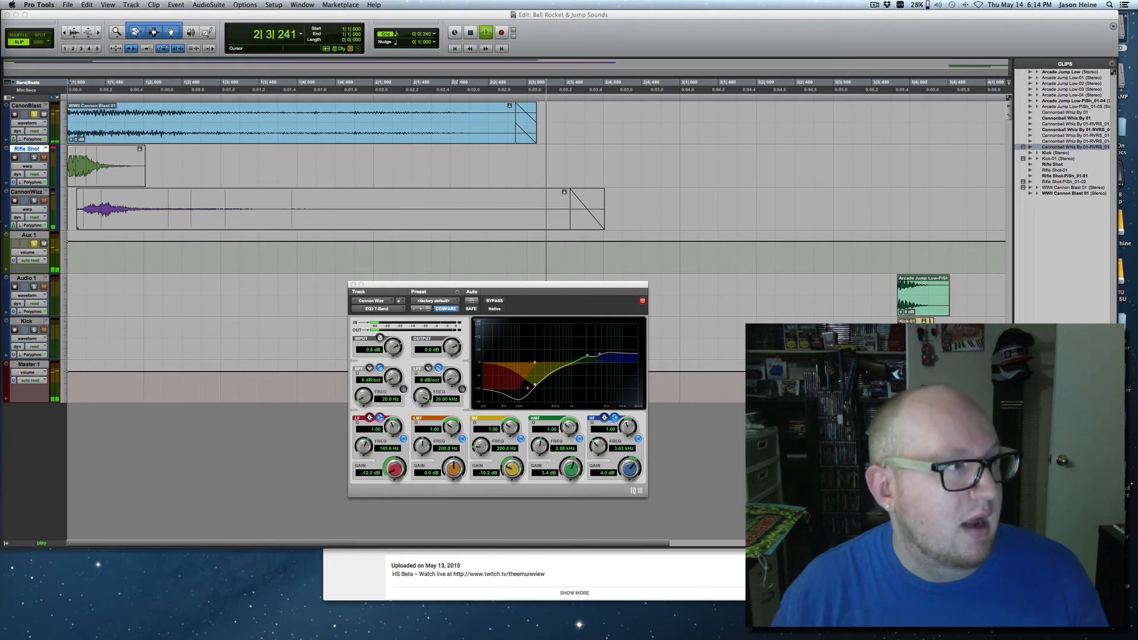
key(space)
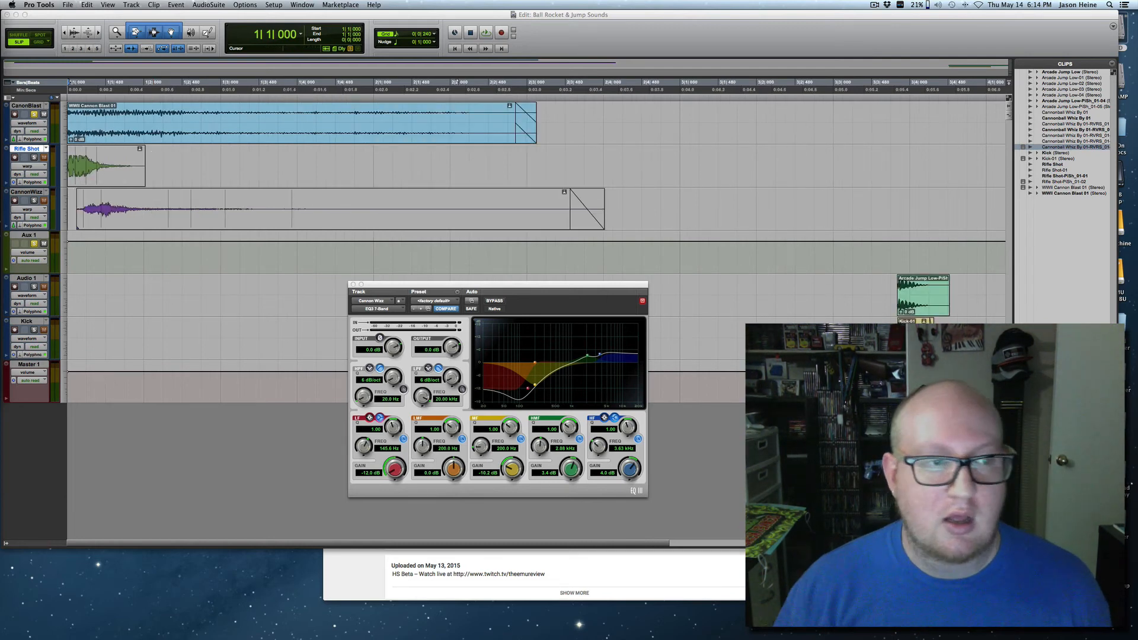
key(space)
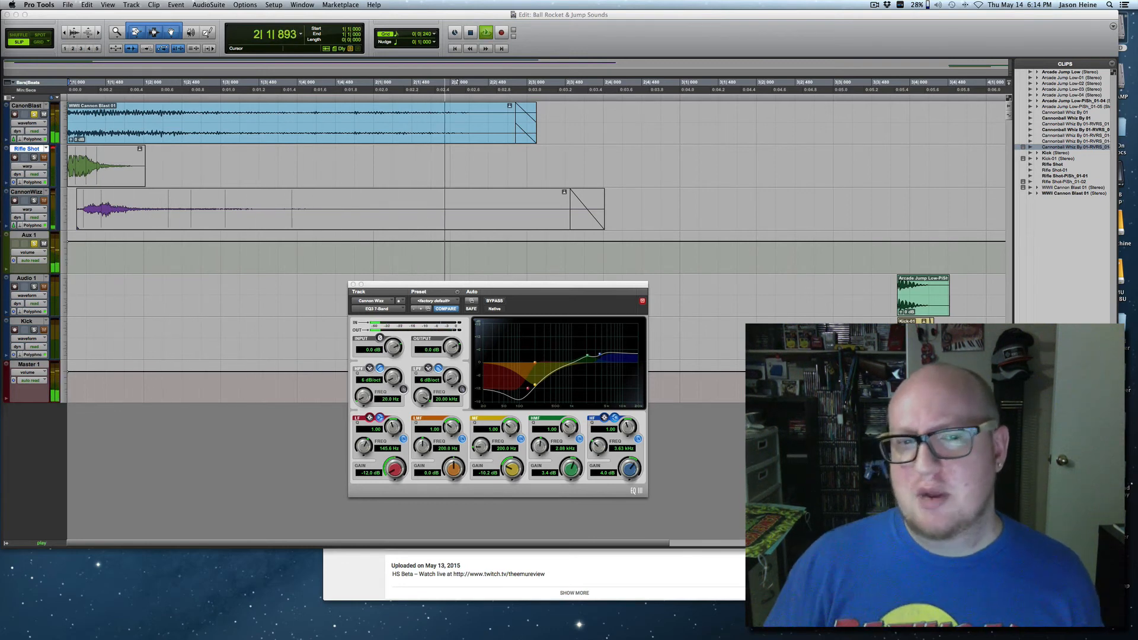
key(space)
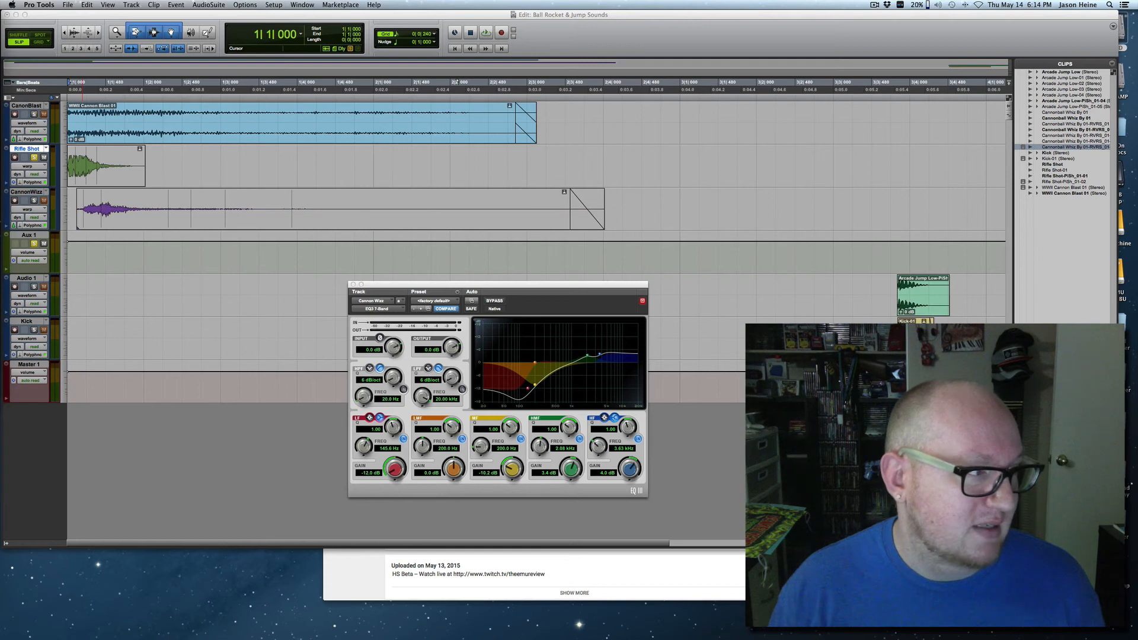
Audition the soloed Rifle Shot track with Aux 1 several times from the session start.
key(space)
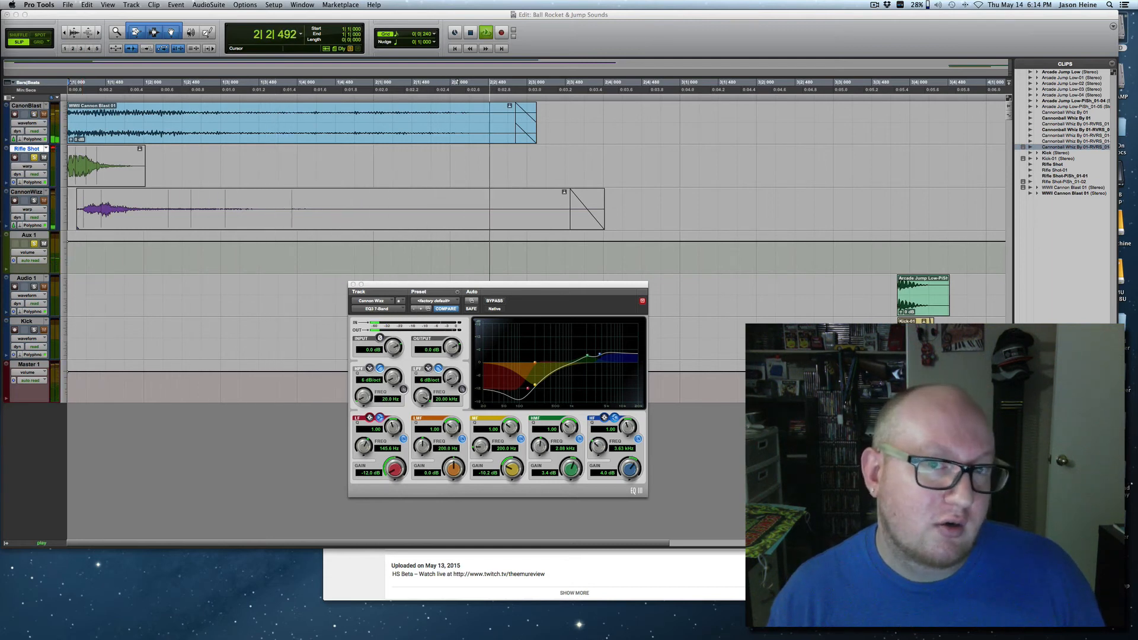
key(space)
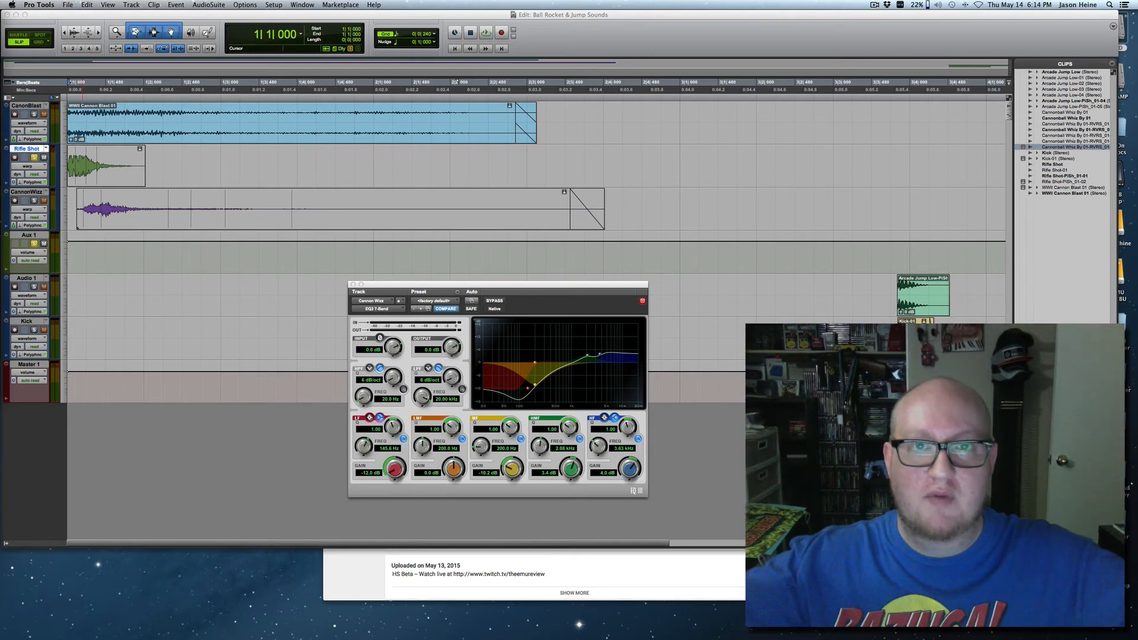
key(space)
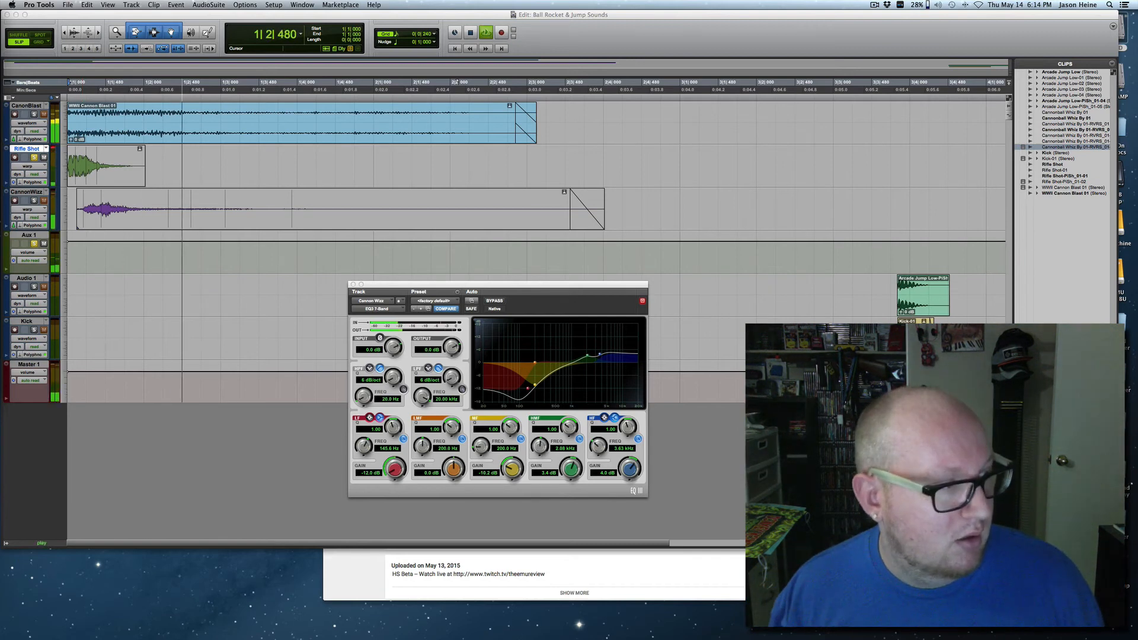
key(space)
key(space)
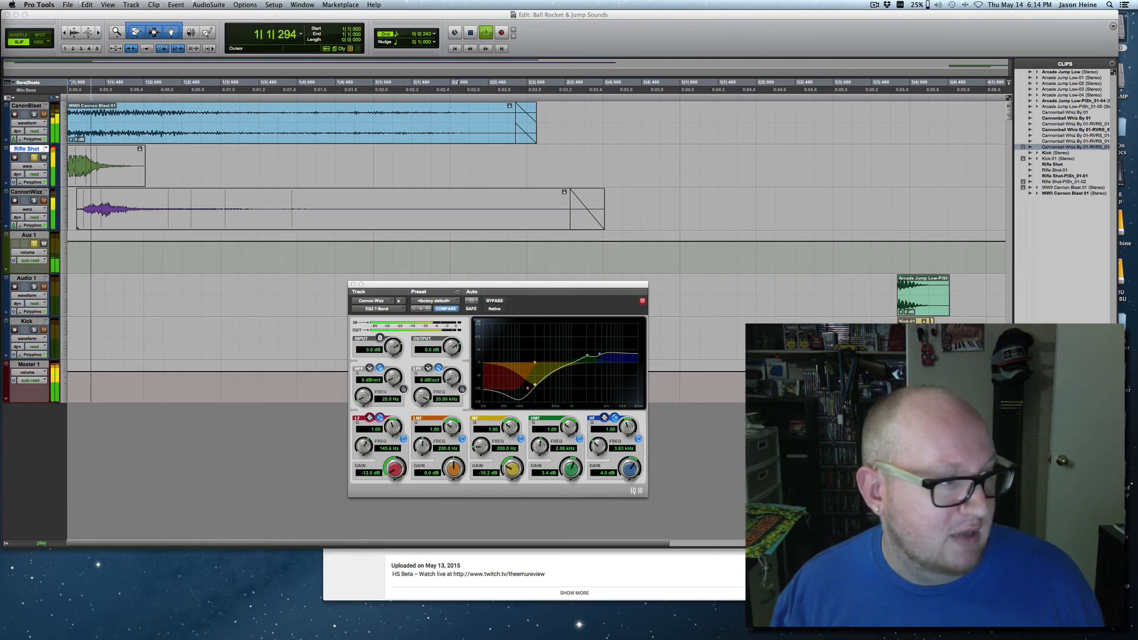
key(space)
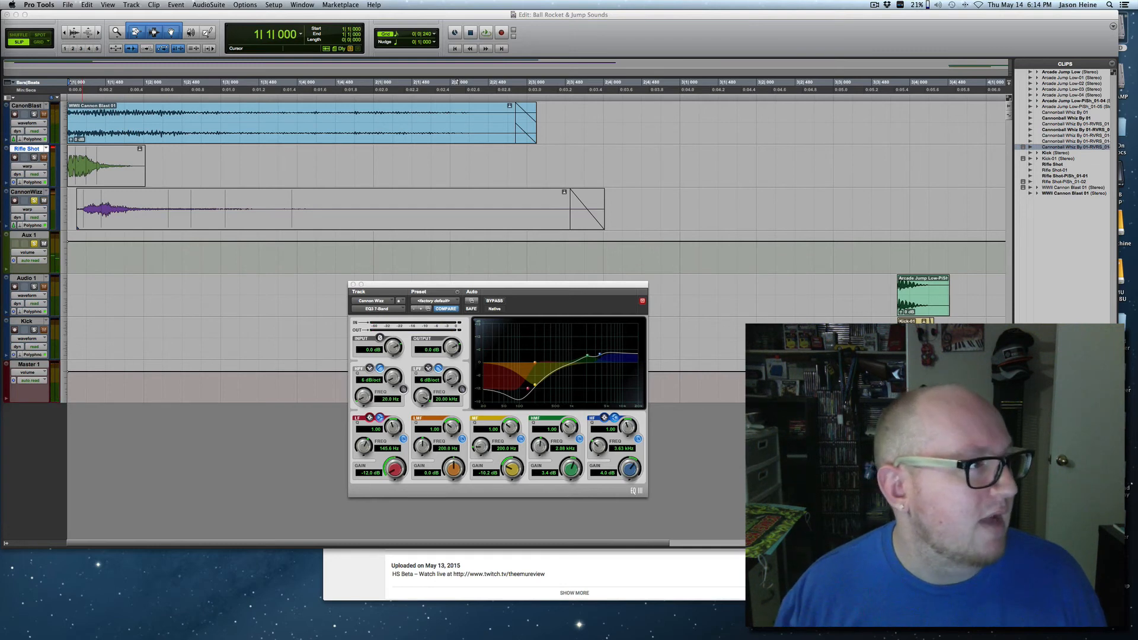
Audition the soloed Cannon Wizz track with Aux 1 twice from the session start.
key(space)
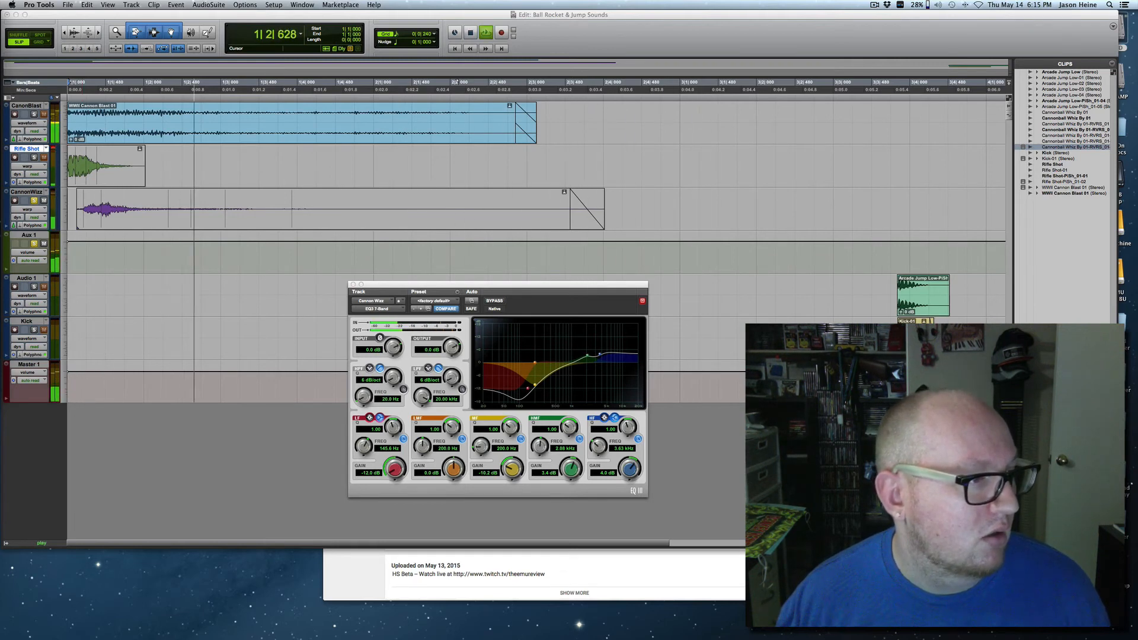
key(space)
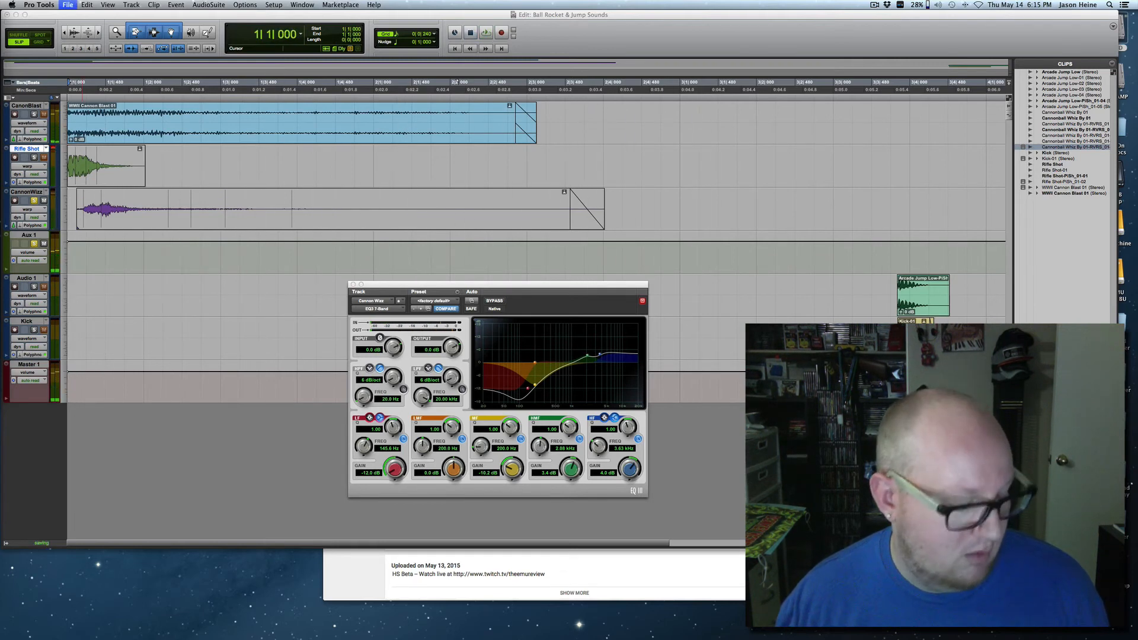
key(space)
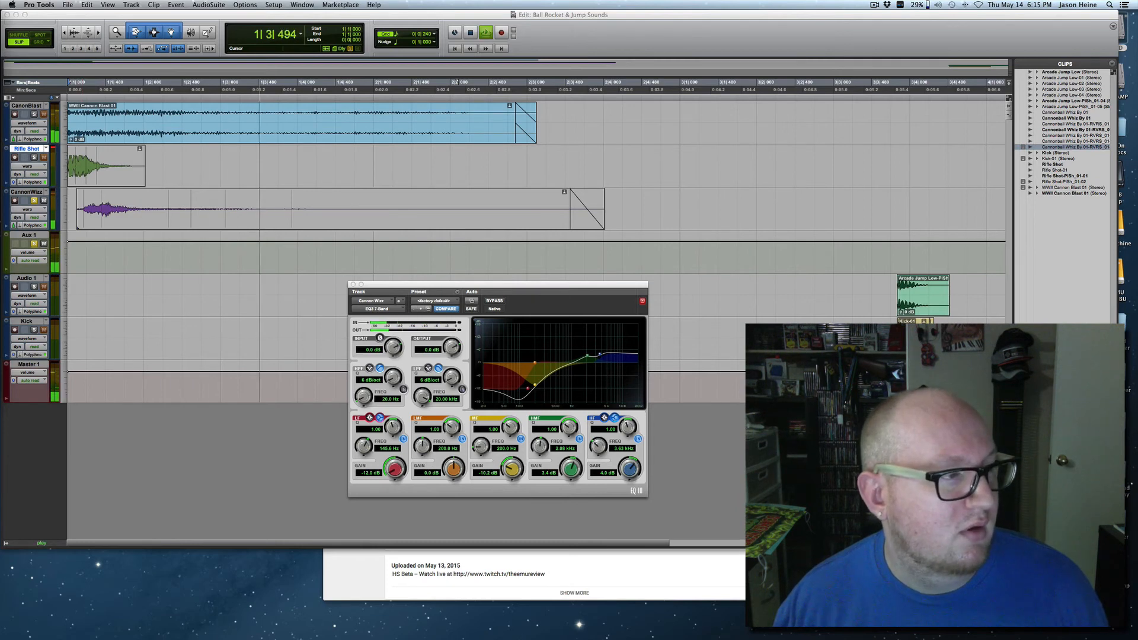
key(space)
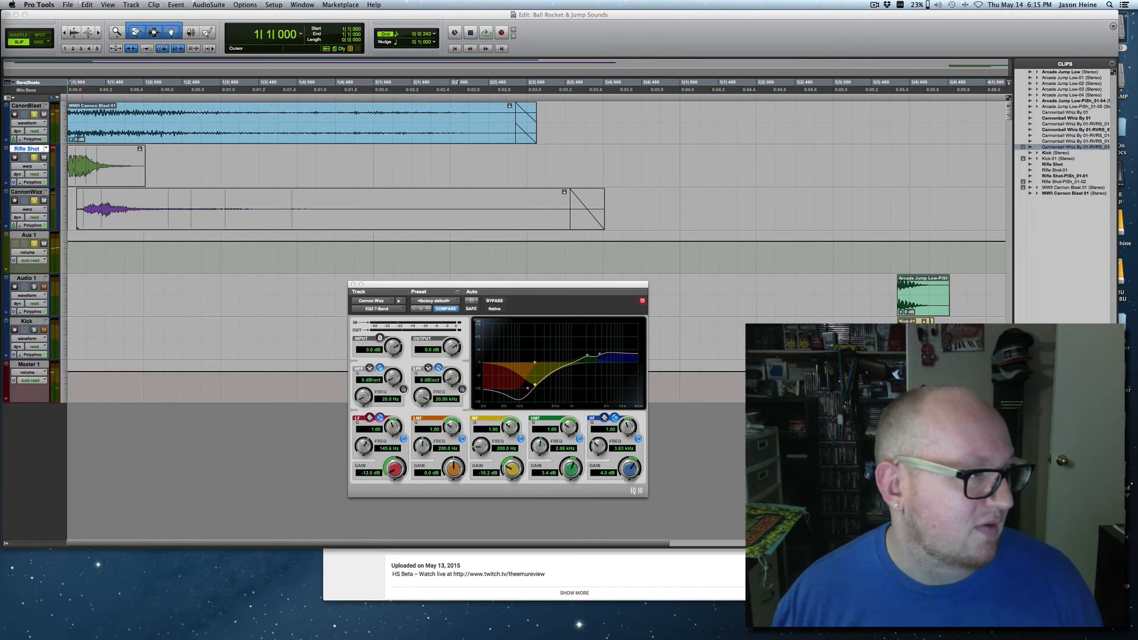
Play all the layers together with Aux 1 and without any soloed track, then repeat the playback.
key(space)
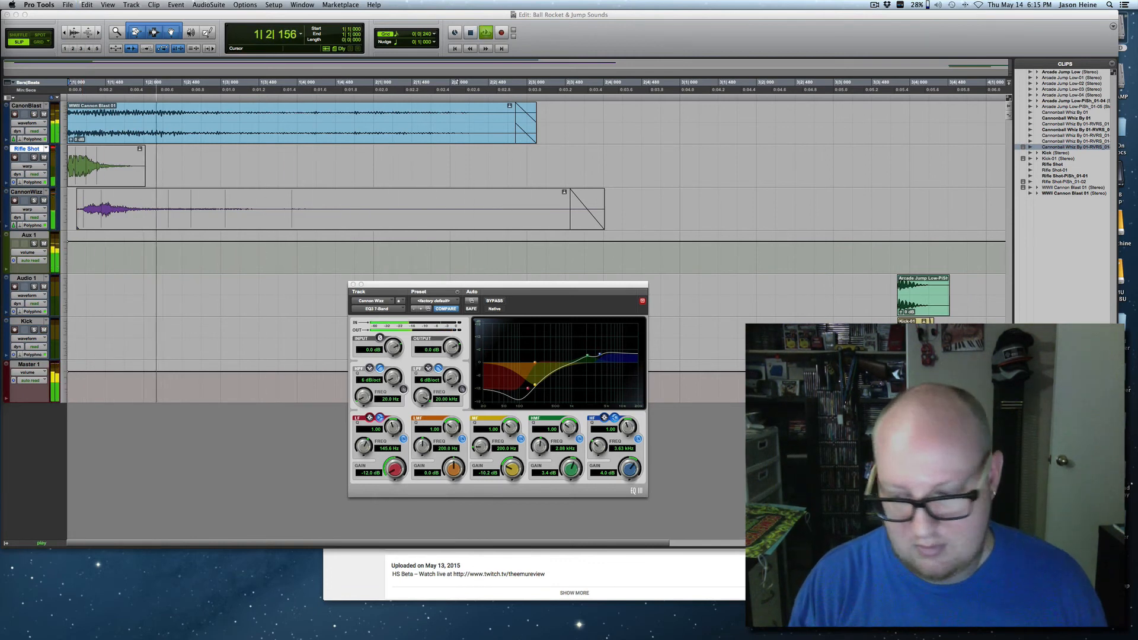
key(space)
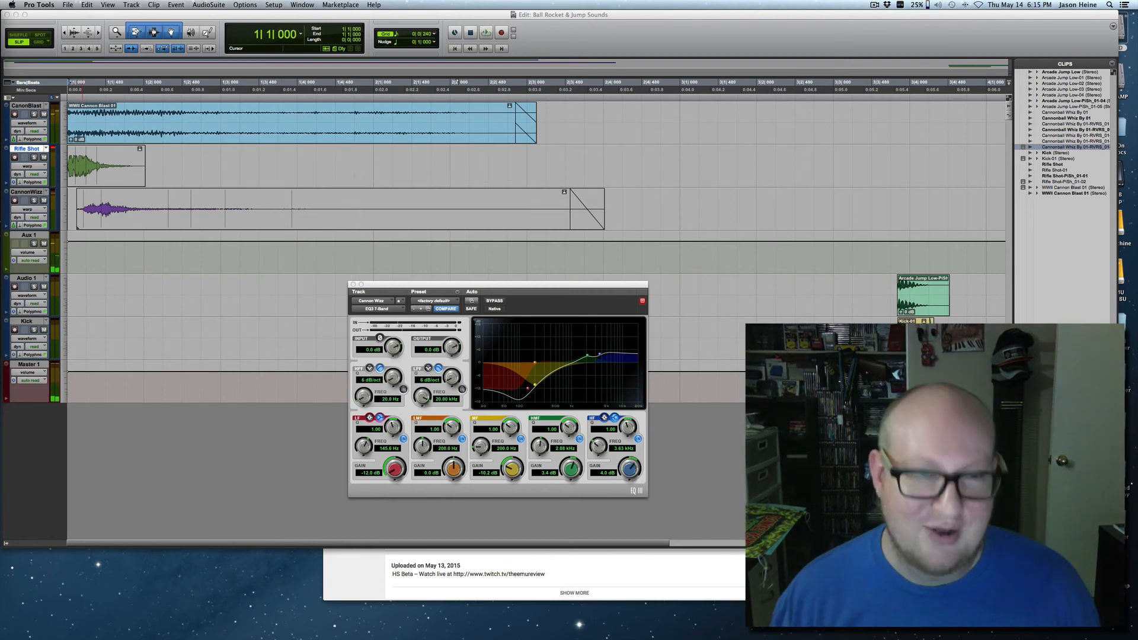
key(r)
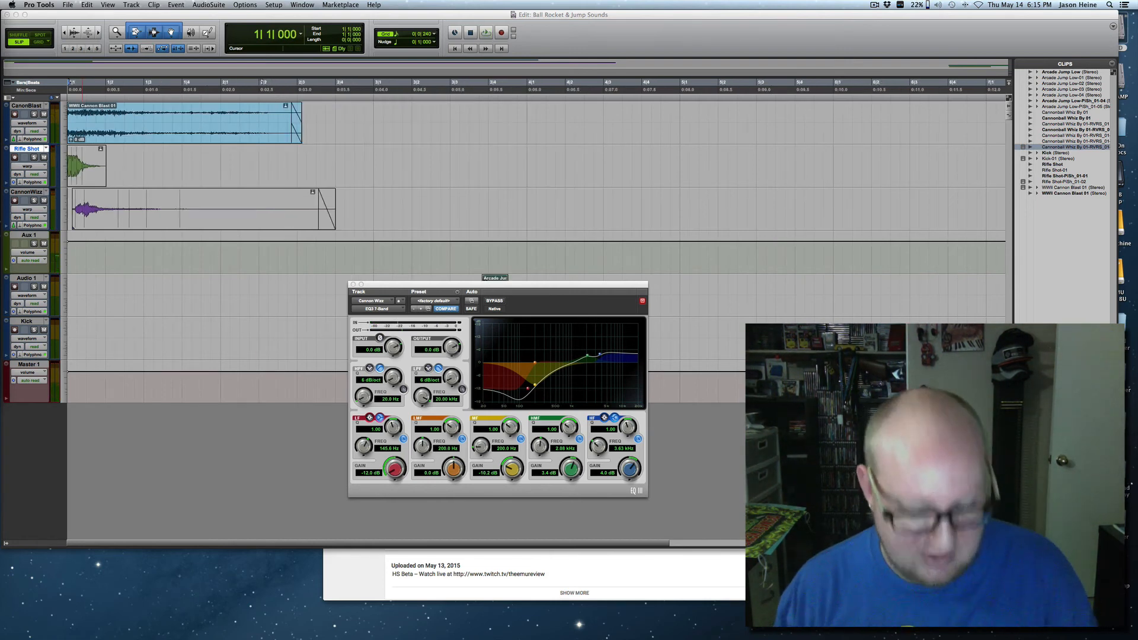
key(t)
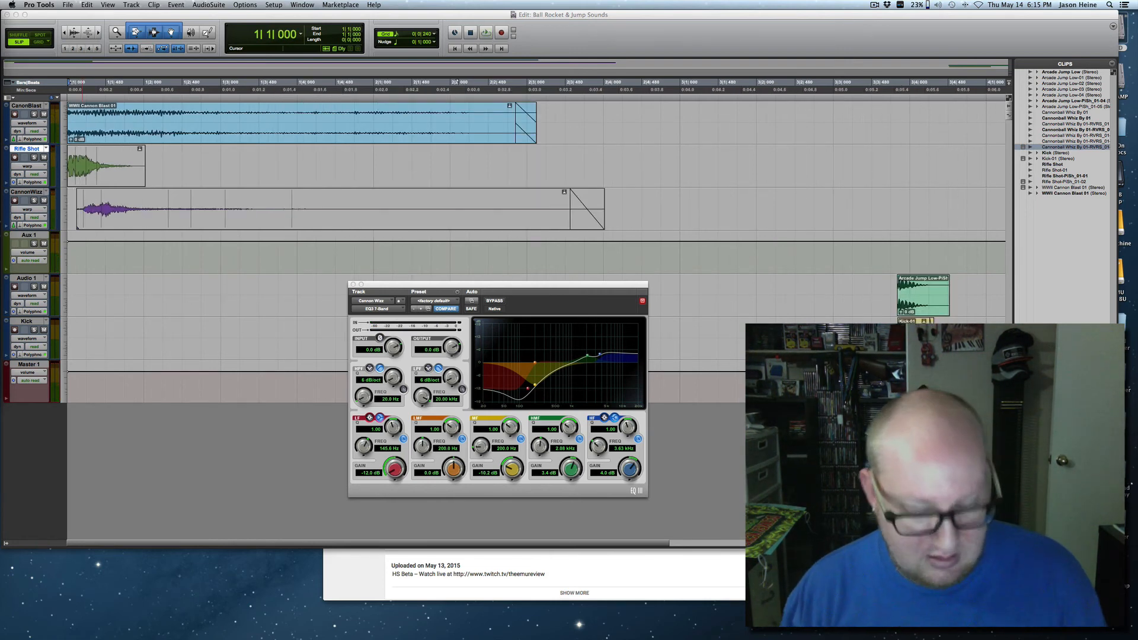
key(space)
Shift the Cannon Wizz clip slightly earlier on the timeline and play all the layers again.
key(space)
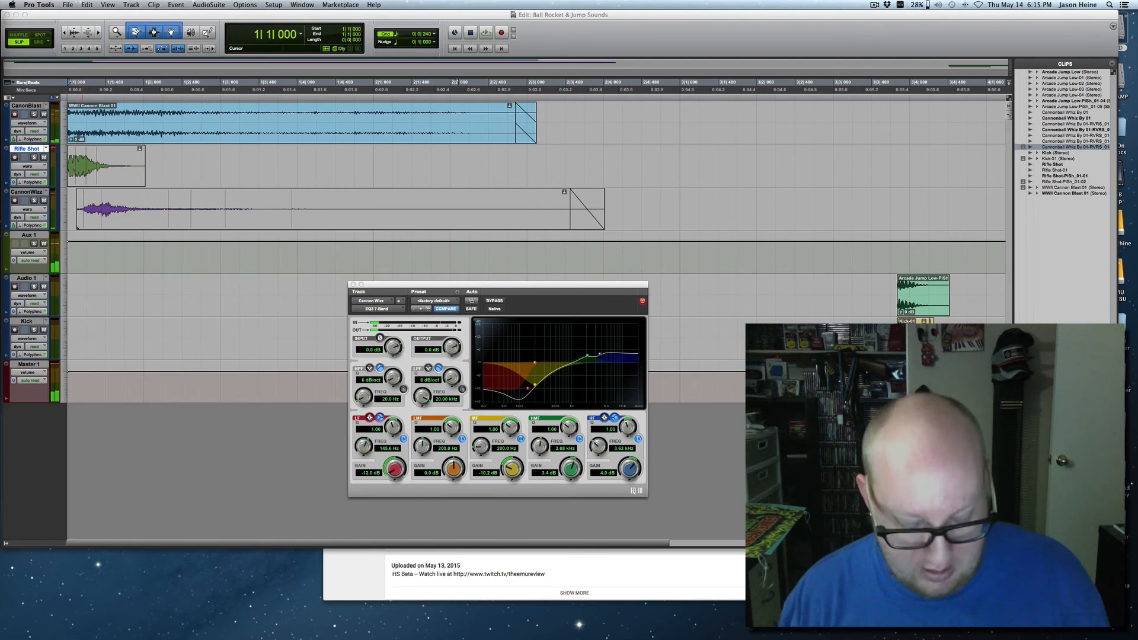
key(t)
key(t)
drag(224, 233, 204, 224)
key(space)
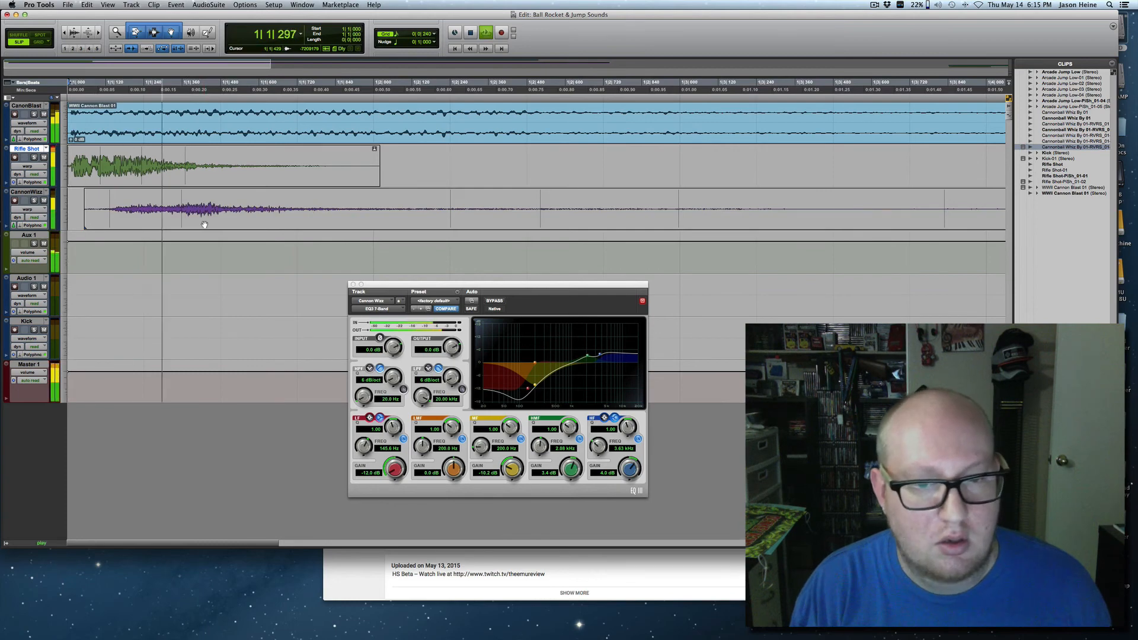
key(space)
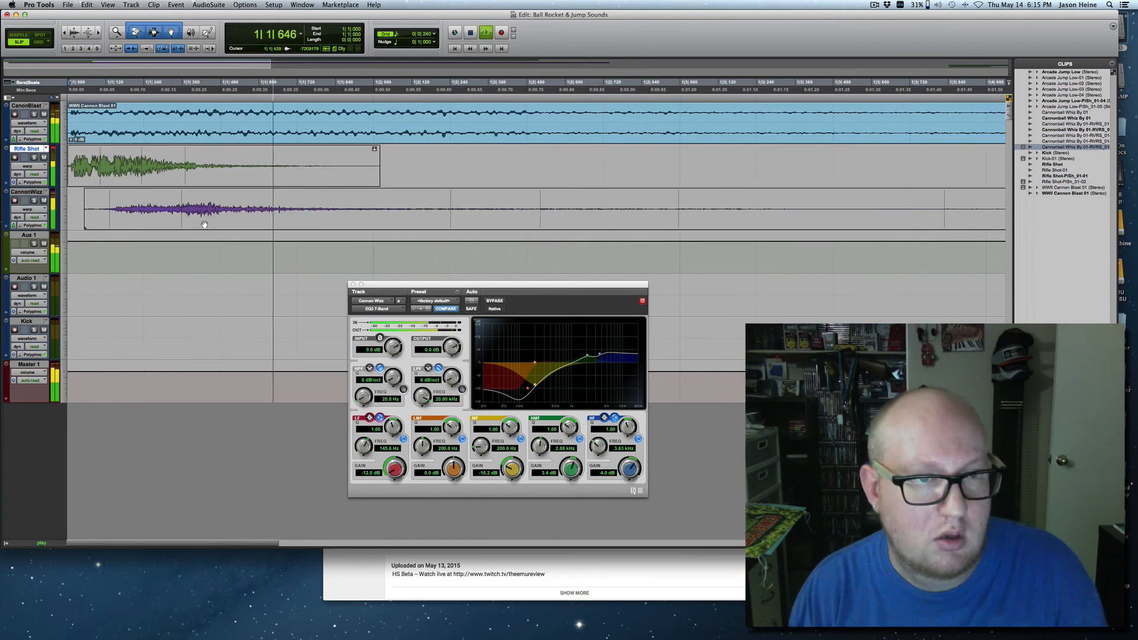
key(r)
key(r)
key(space)
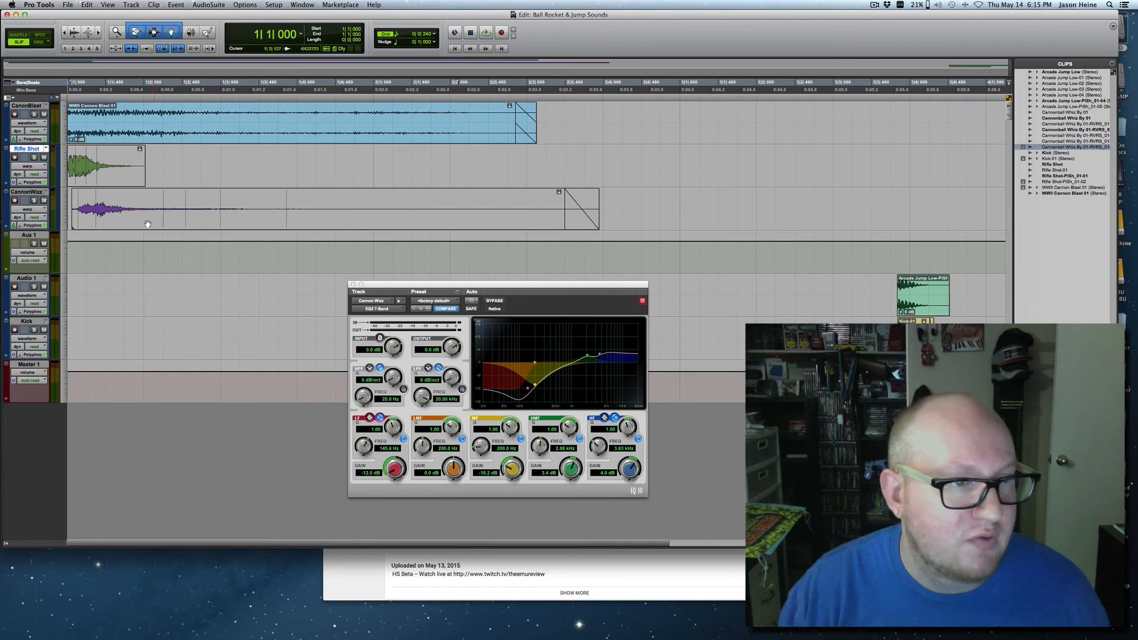
Move the Cannon Wizz clip earlier, close to the session start, and audition all the layers together.
drag(148, 224, 112, 224)
key(space)
key(space)
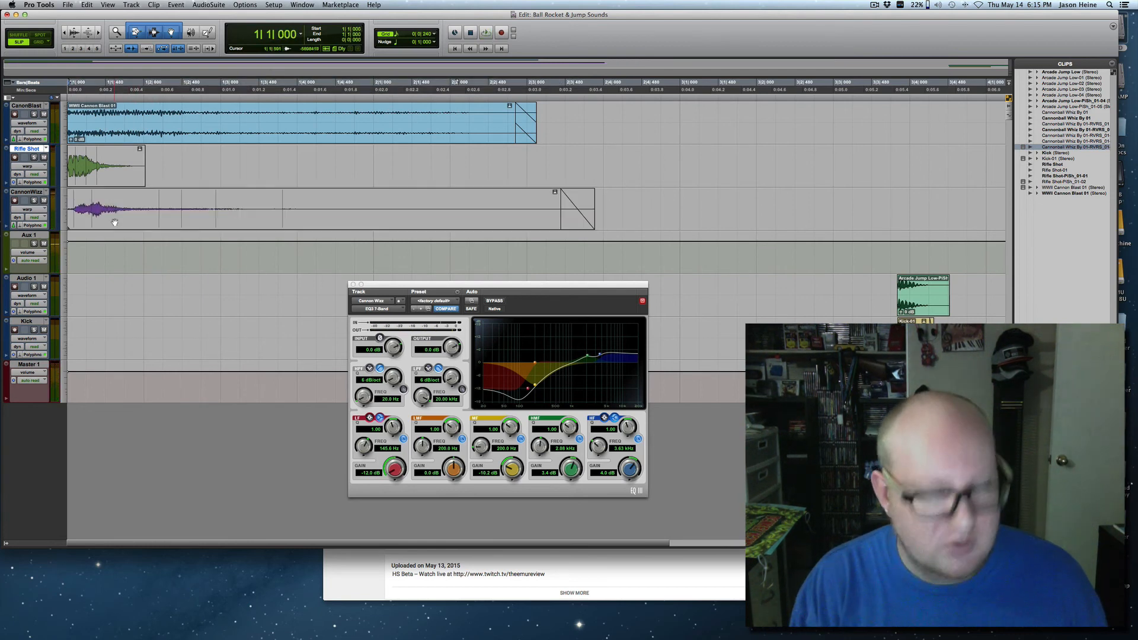
key(space)
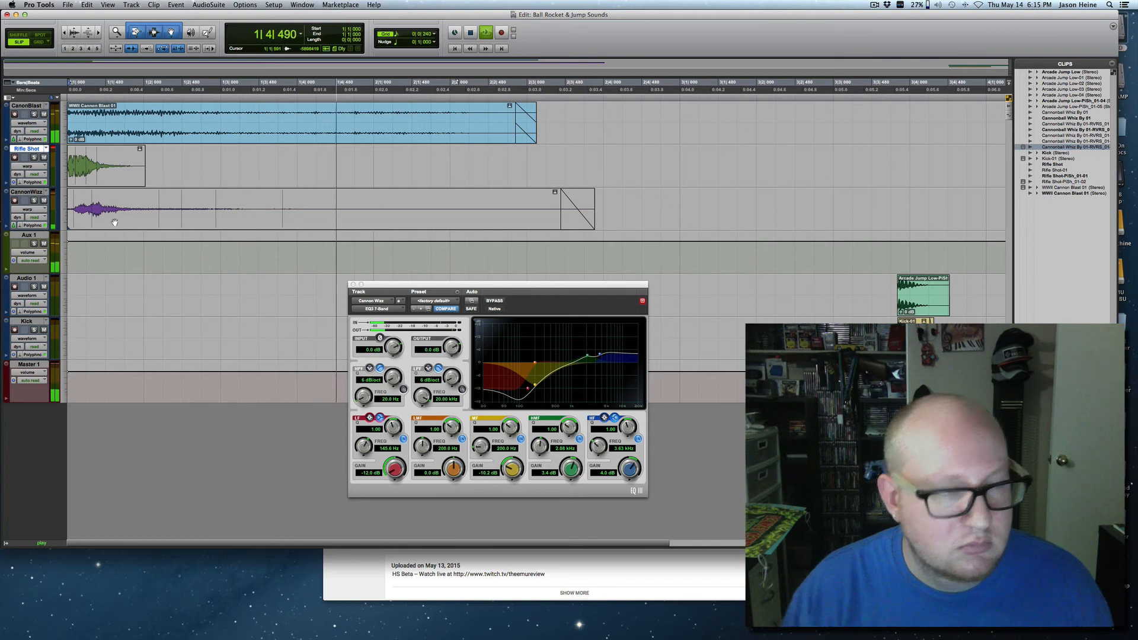
key(space)
Shift the Cannon Wizz clip later so that it starts at about 1|1|117, and save the session.
drag(114, 222, 123, 220)
key(super+s)
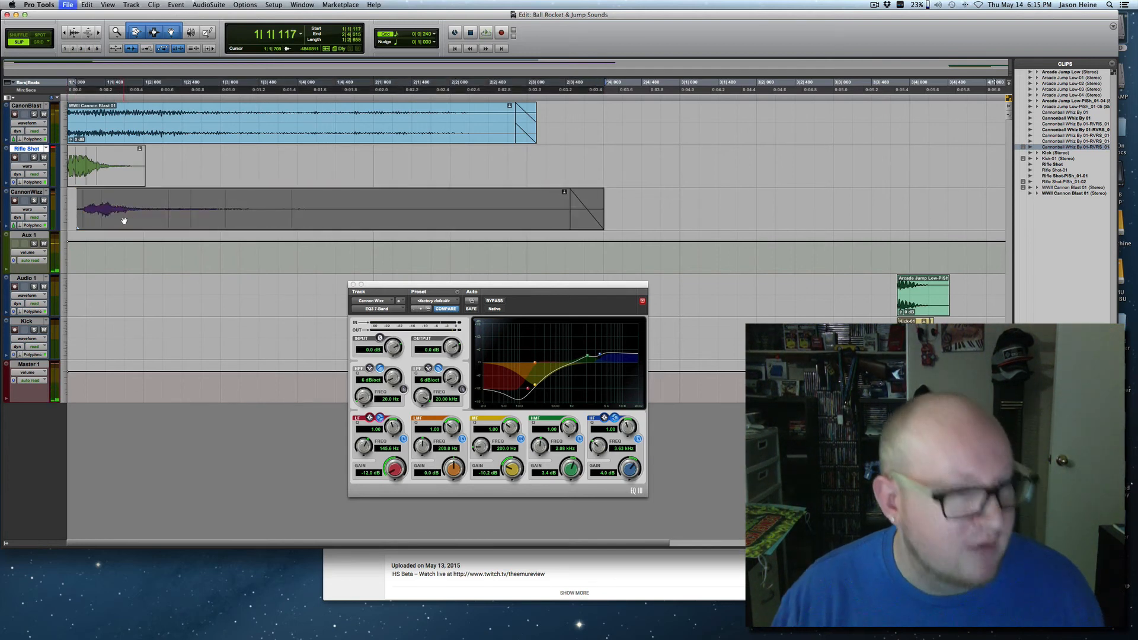
Play all the layers from the session start to check the Cannon Wizz clip's new timing.
key(super+bracketright)
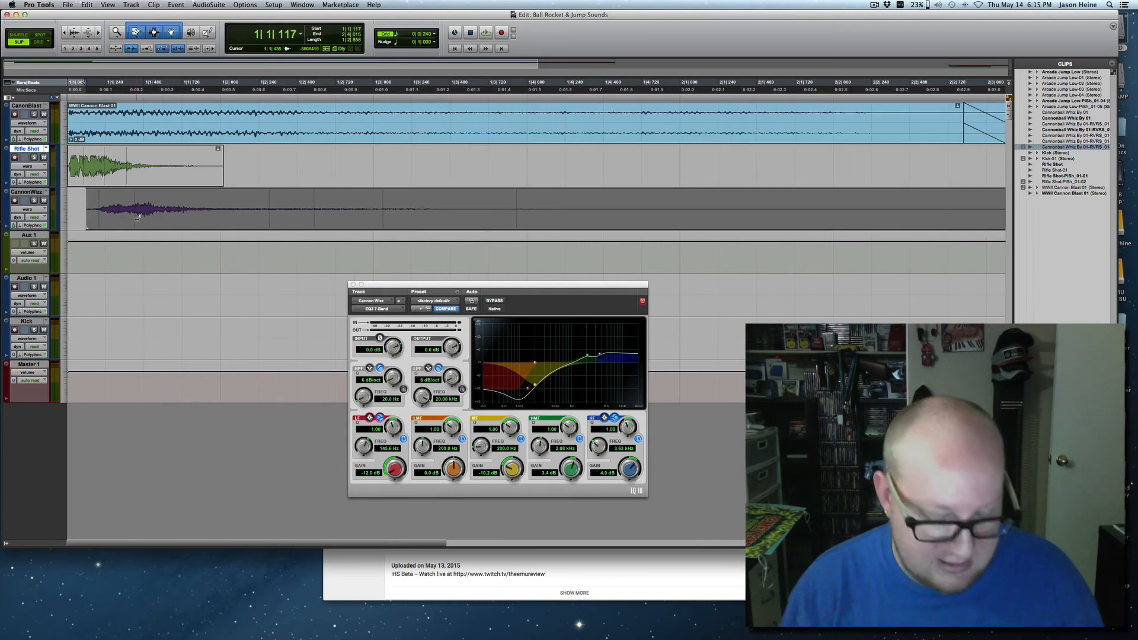
key(Return)
key(space)
Shift the Cannon Wizz clip slightly earlier on the timeline and audition the layers from the session start.
key(space)
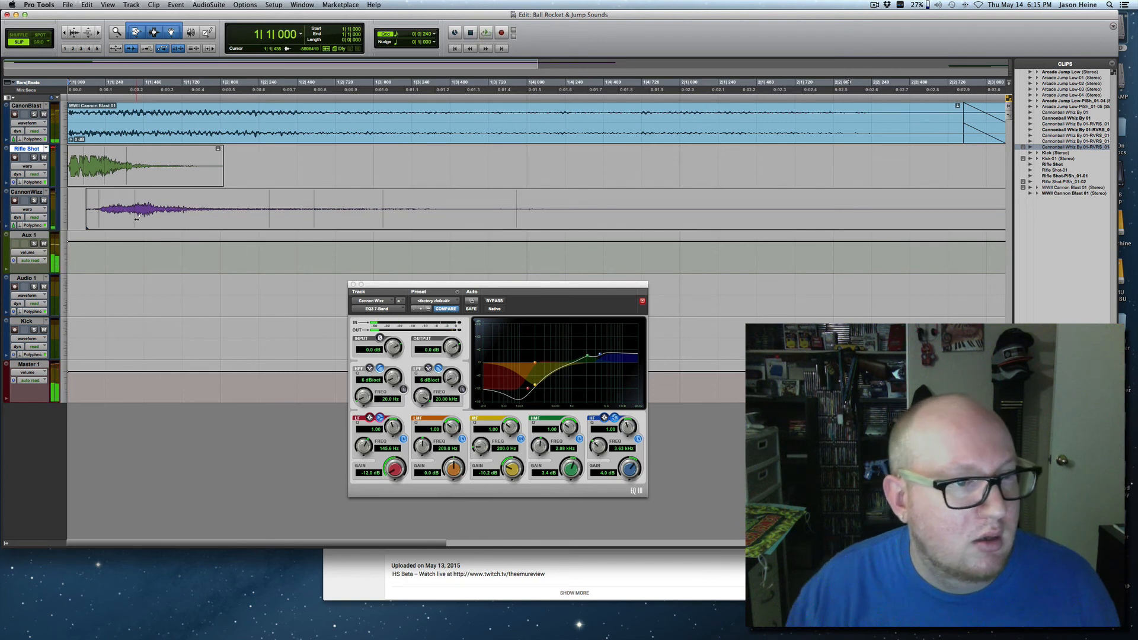
drag(147, 221, 144, 223)
key(Return)
key(space)
Play the complete blend of cannon blast, rifle shot and whiz from the session start twice.
key(space)
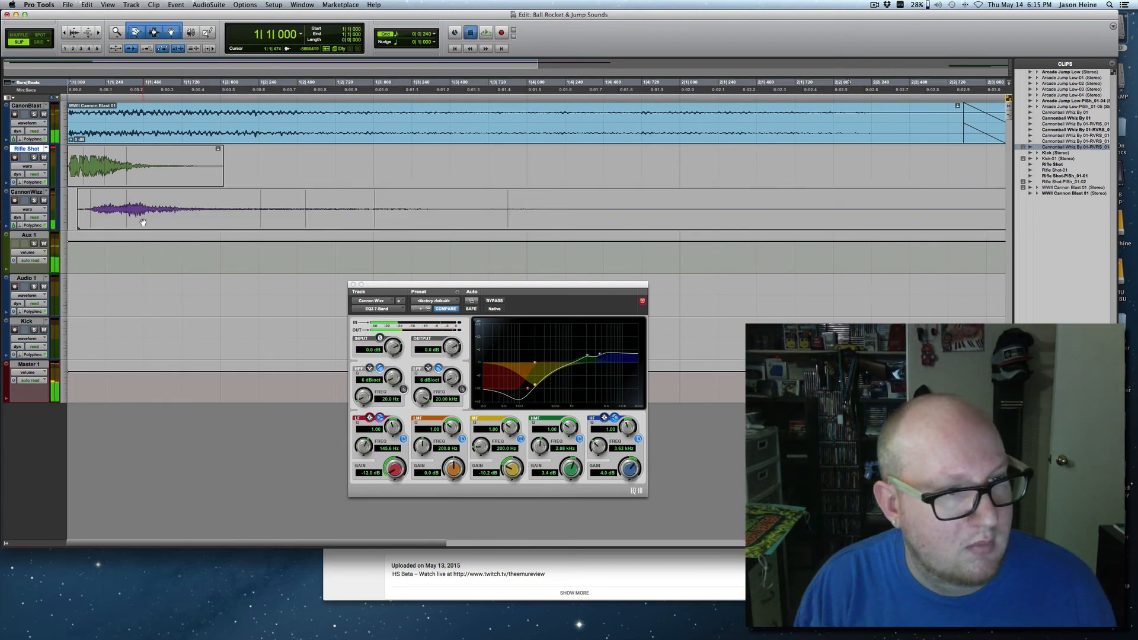
key(space)
key(r)
key(r)
key(r)
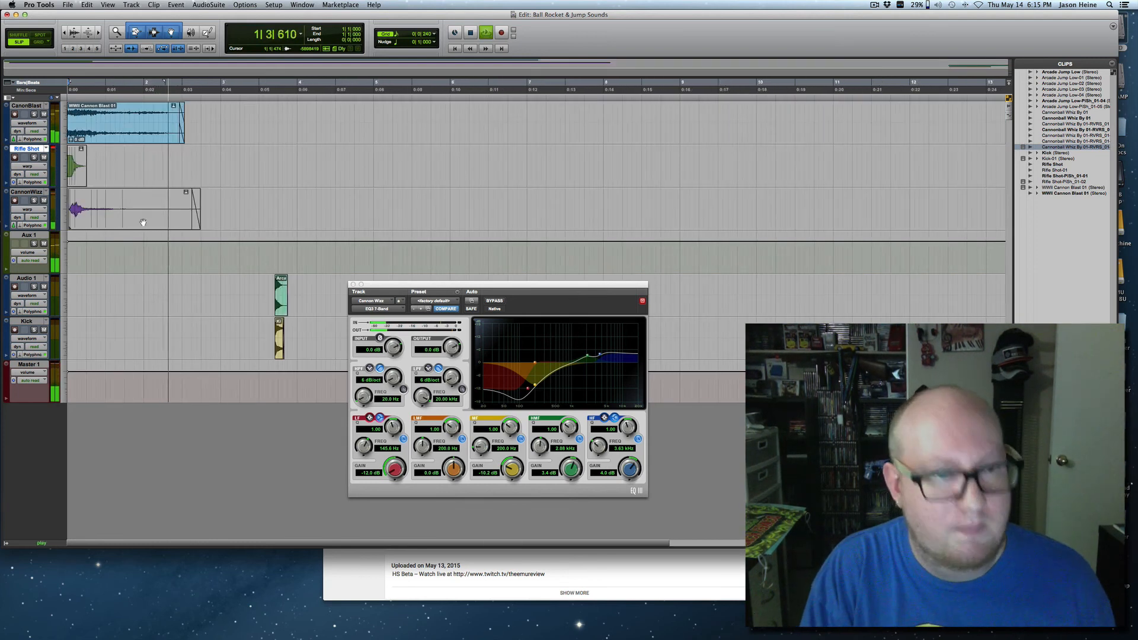
key(space)
key(space)
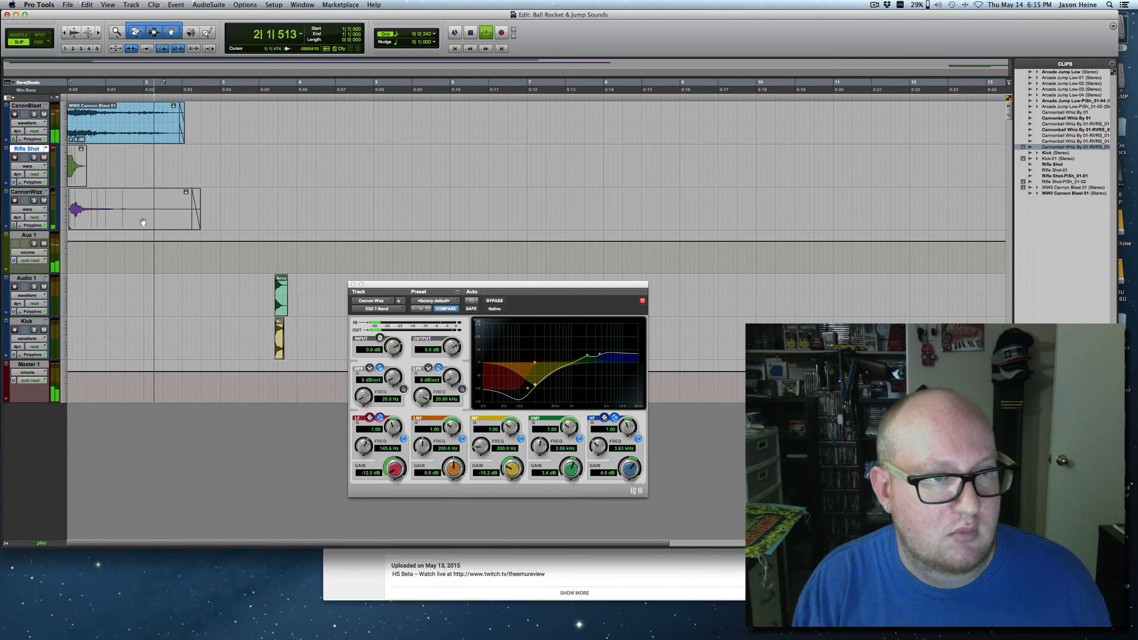
key(space)
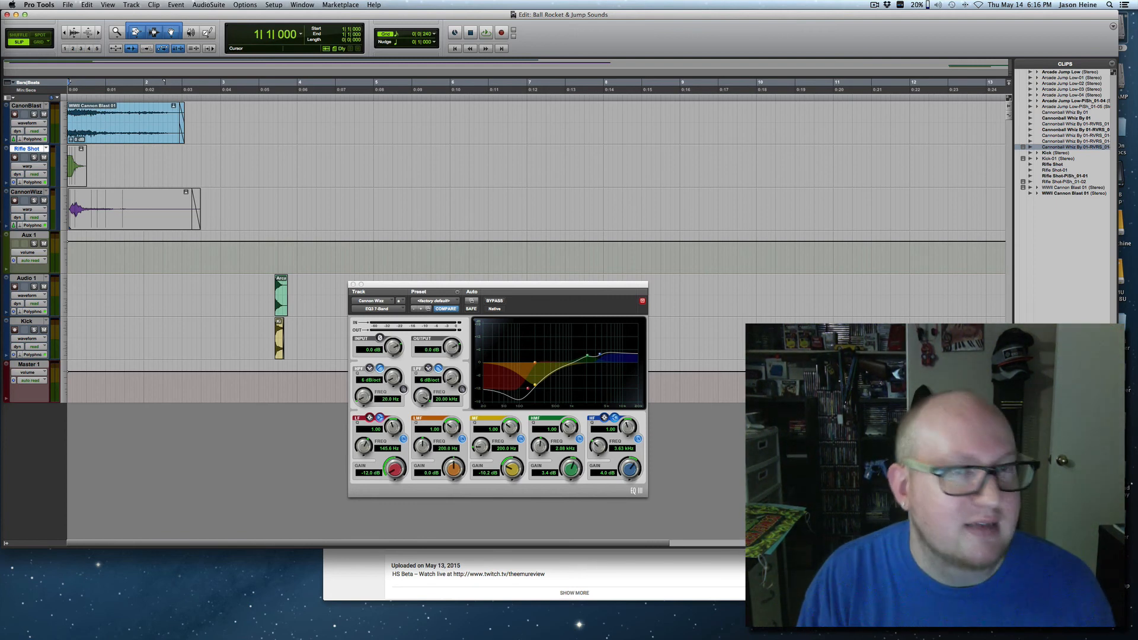
Replay the finished layered sound effect from the session start two more times.
key(super+])
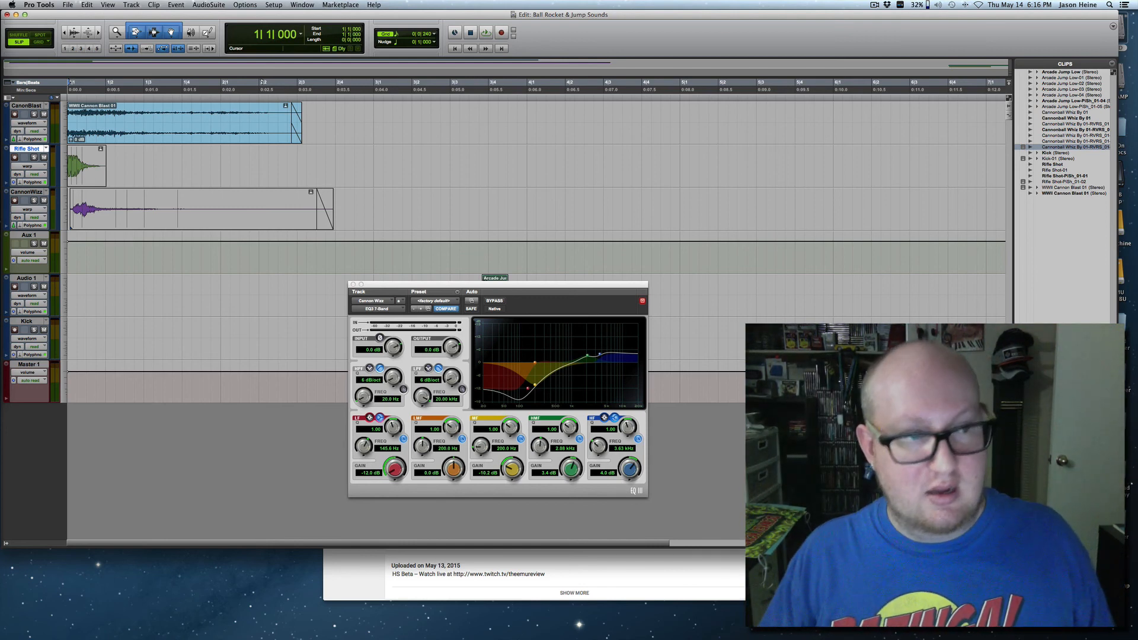
key(space)
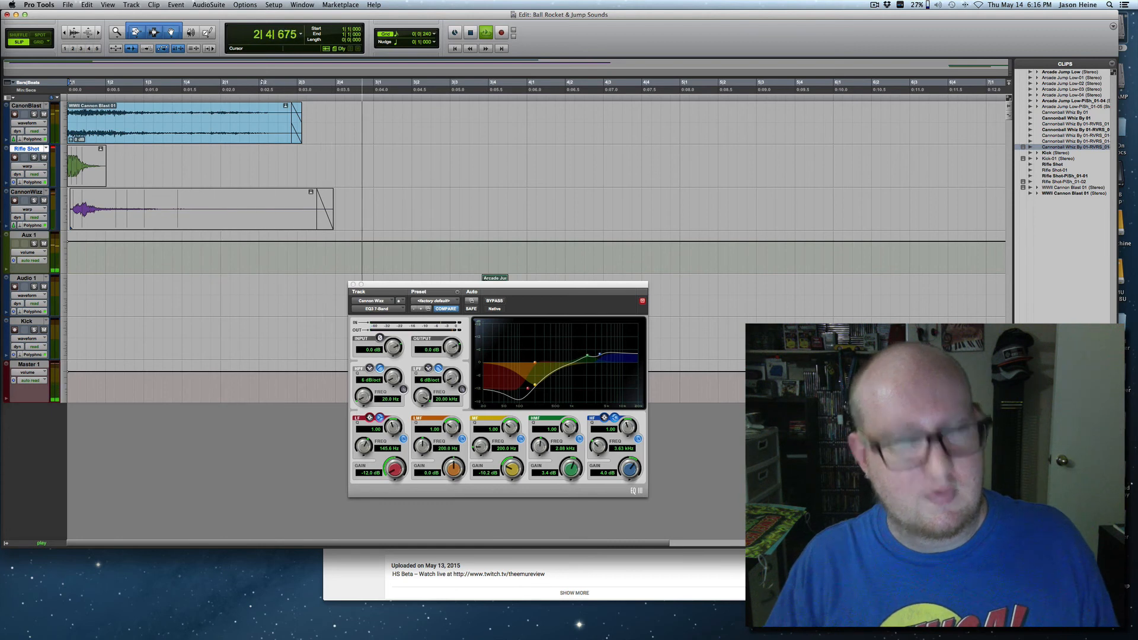
key(space)
key(super+bracketleft)
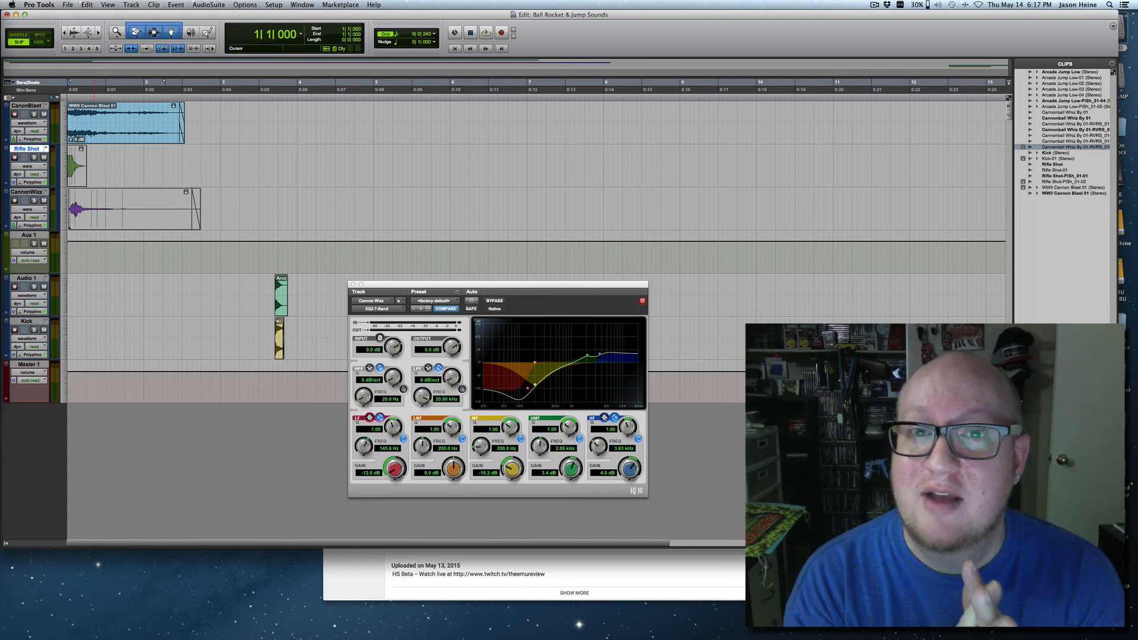
key(space)
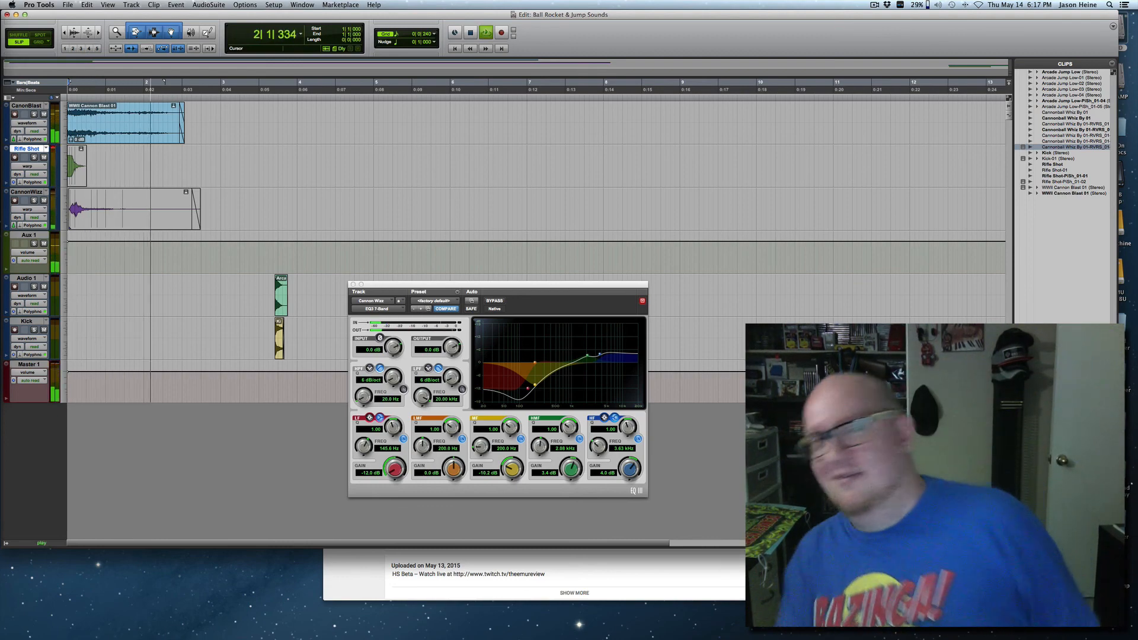
key(space)
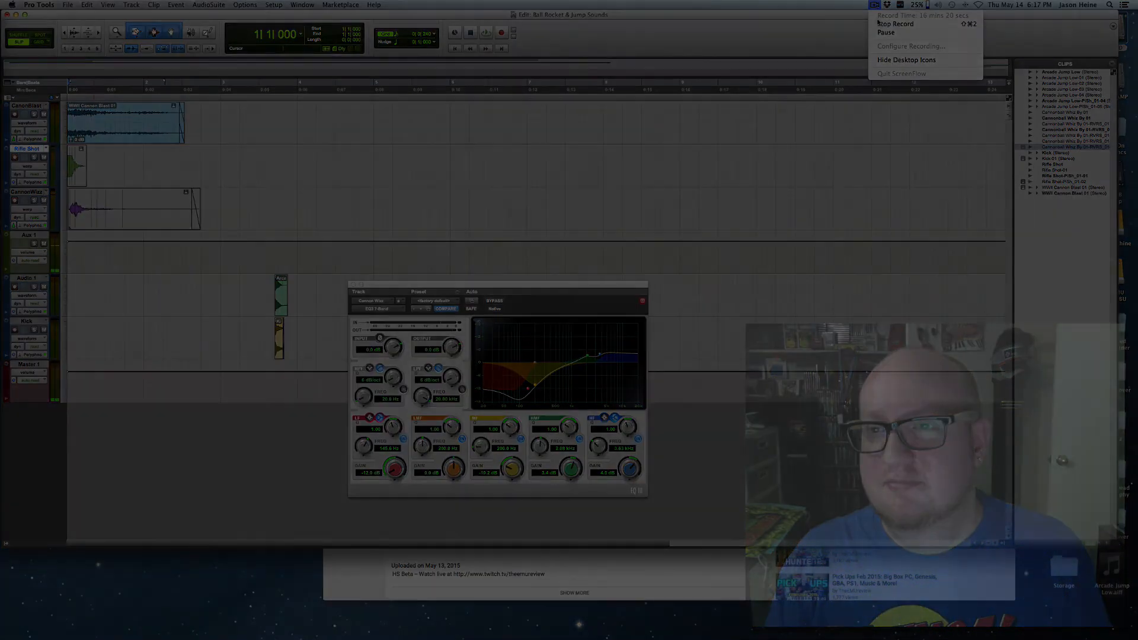